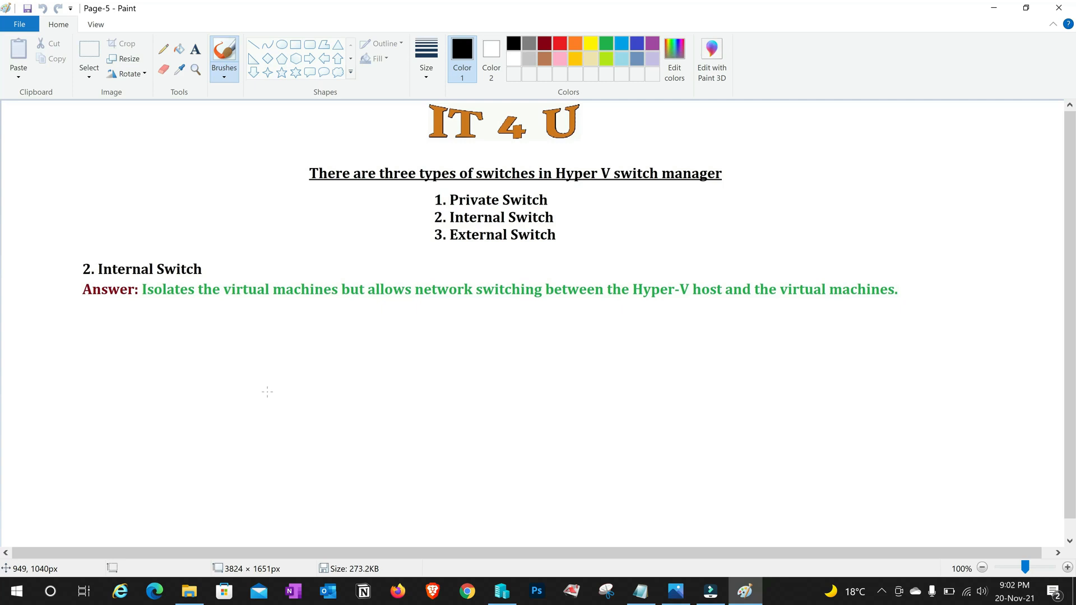
Draw the Physical Machine box, run red links from four VMs into it, and circle the caption in green
left_click(295, 44)
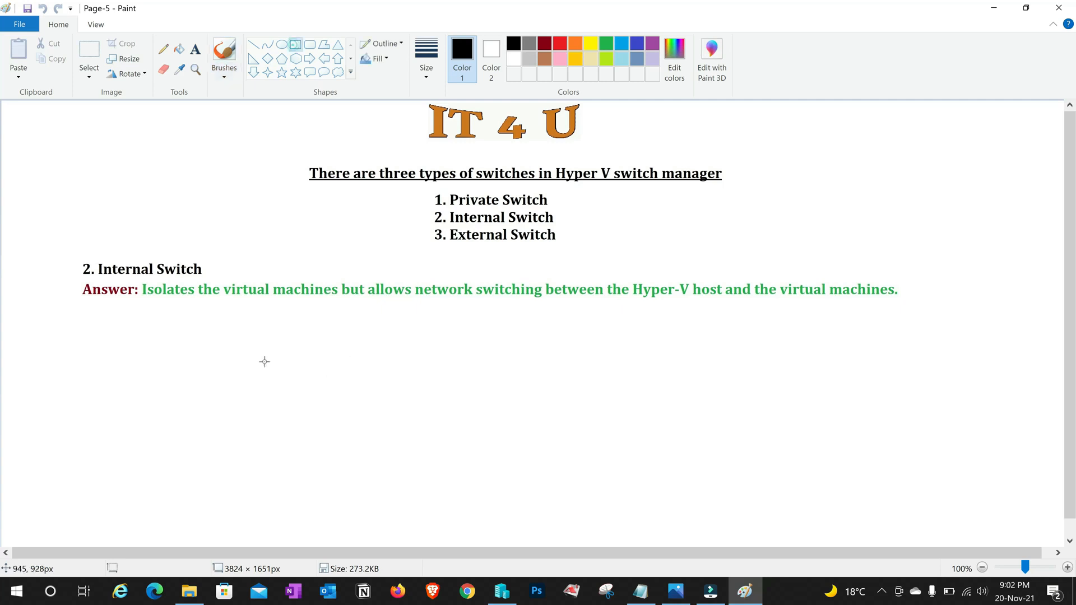
left_click_drag(224, 356, 525, 534)
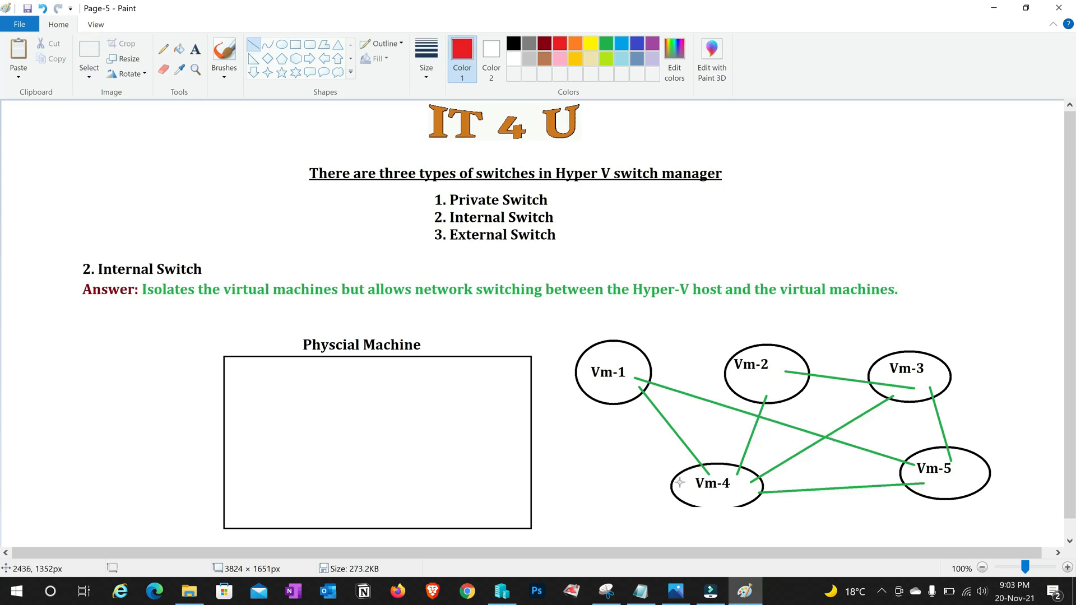
left_click_drag(617, 389, 484, 430)
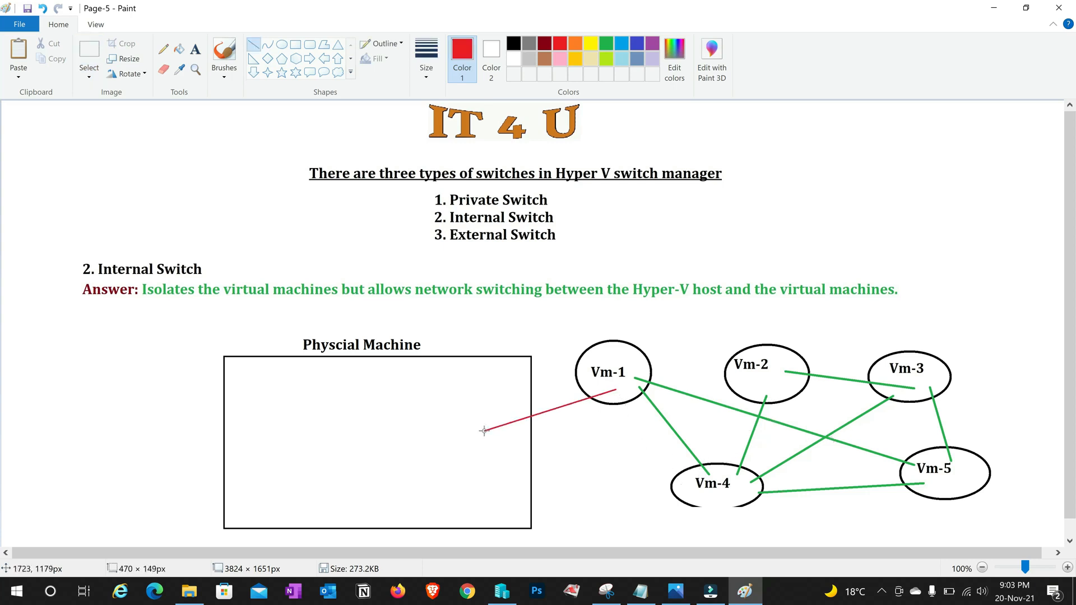
left_click_drag(701, 495, 508, 472)
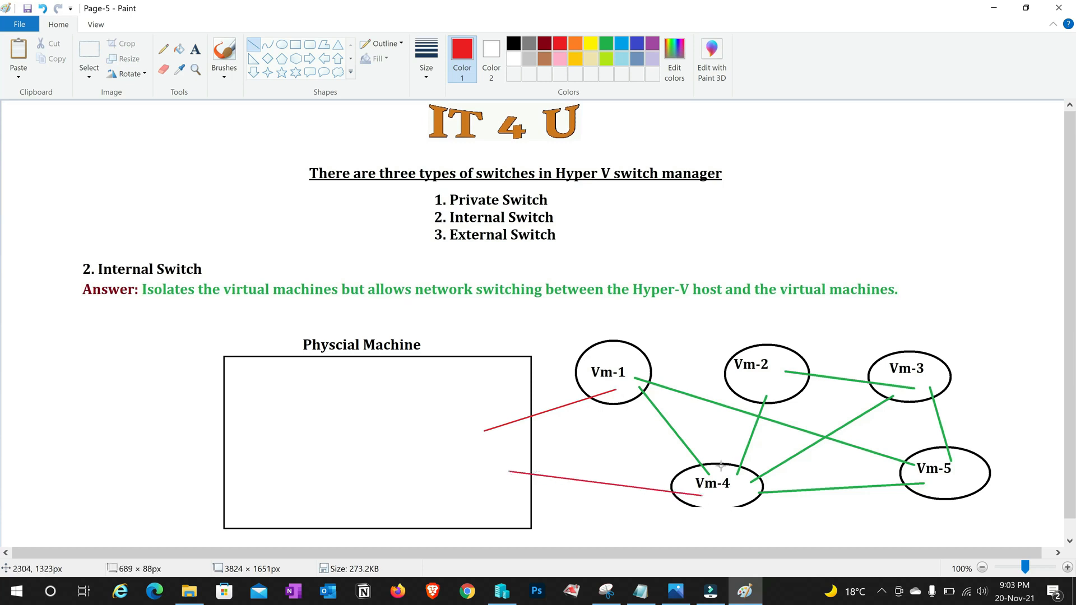
left_click_drag(894, 391, 494, 453)
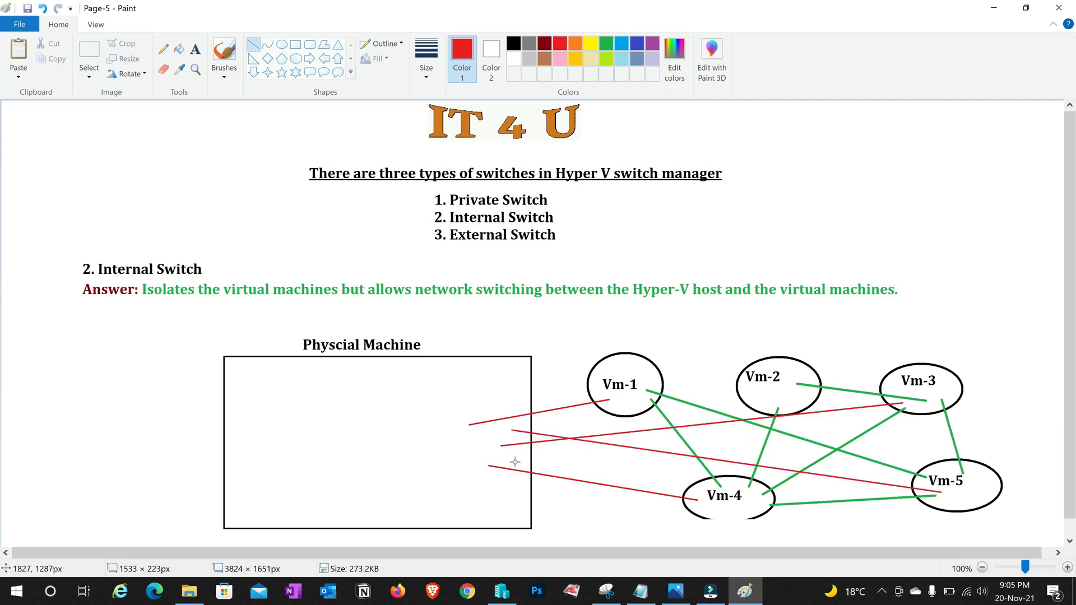
left_click_drag(515, 462, 752, 392)
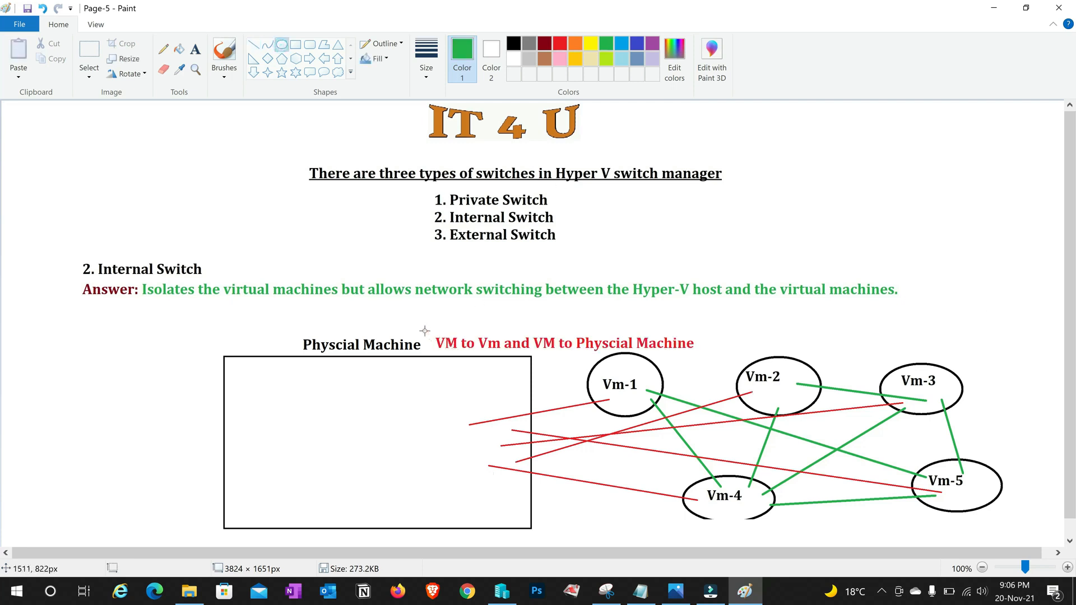
left_click_drag(424, 329, 693, 365)
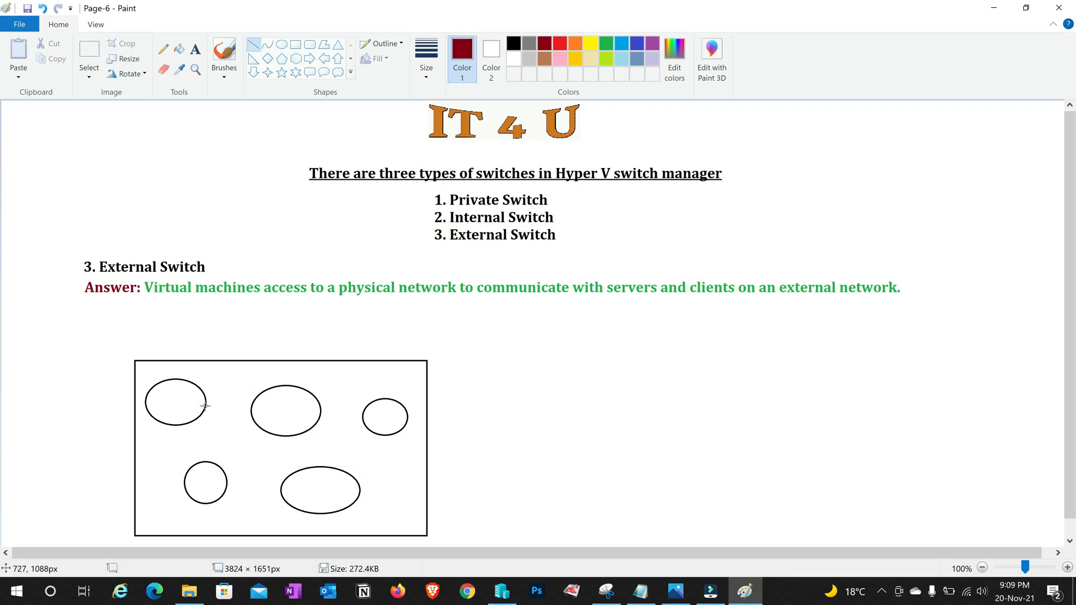
Connect the five VM circles to each other with dark-red lines
left_click_drag(198, 402, 266, 413)
left_click_drag(206, 477, 273, 429)
left_click_drag(185, 409, 205, 465)
left_click_drag(291, 422, 324, 488)
left_click_drag(324, 482, 378, 423)
left_click_drag(414, 465, 436, 483)
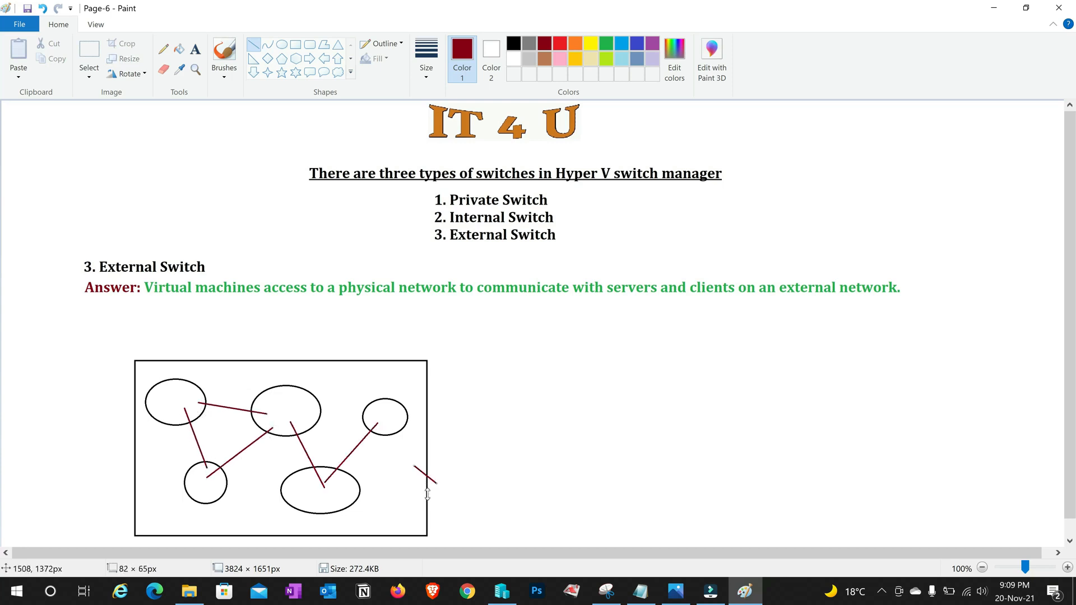
Draw an orange box right of the VM box and link the small circle into it
left_click(295, 45)
left_click(575, 44)
left_click_drag(569, 348, 792, 501)
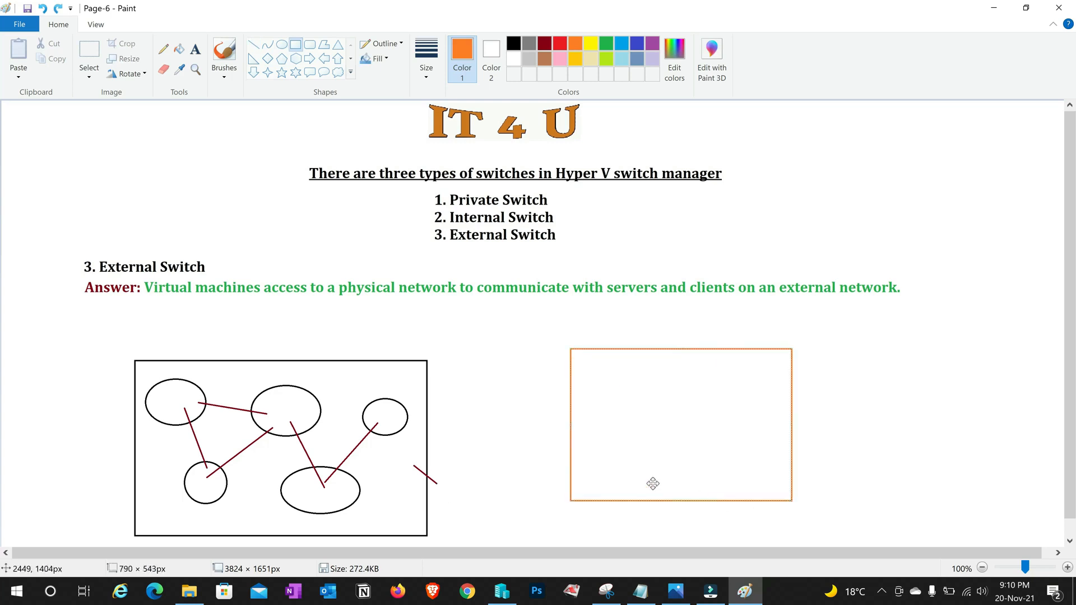
left_click(526, 425)
left_click(255, 45)
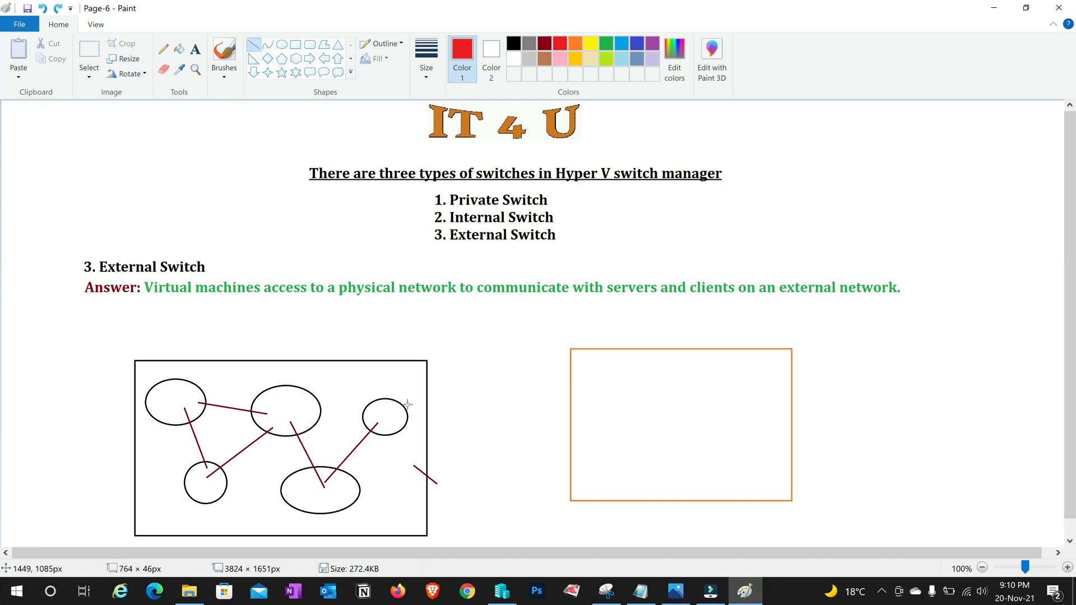
left_click_drag(408, 404, 629, 396)
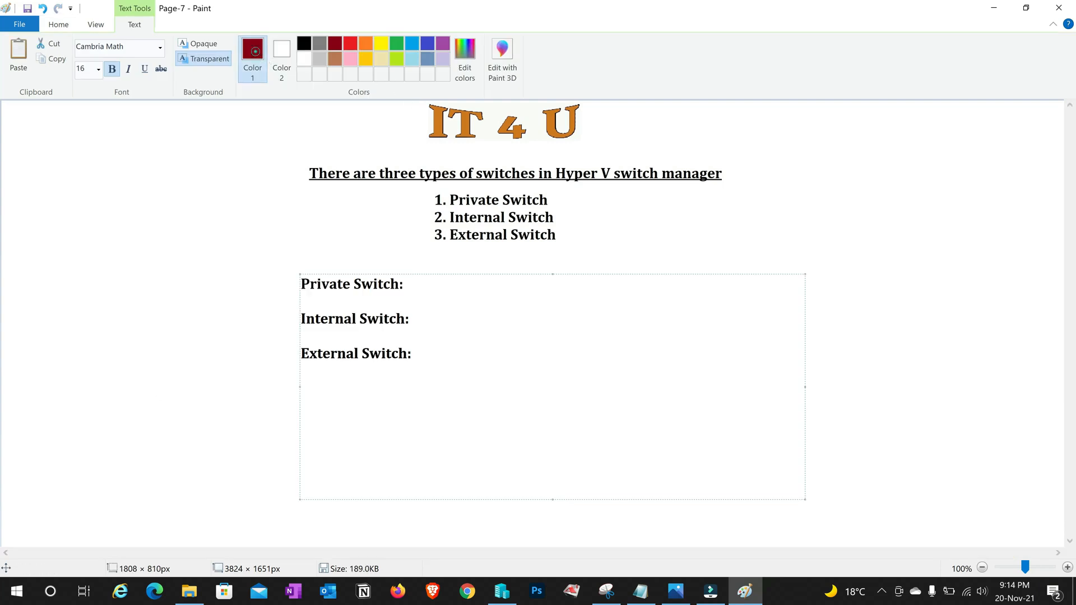
Paste the descriptions: VM to VM, plus physical machine, plus internet after each switch label
type("VM Machine to VM Machine")
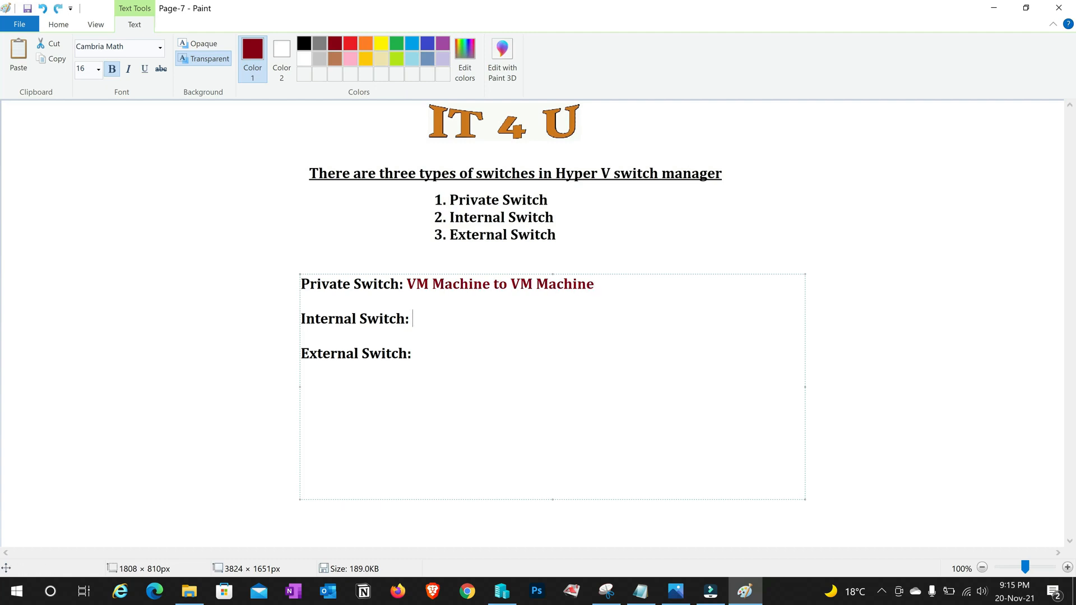
type("VM to Vm and VM to Physcial Machine")
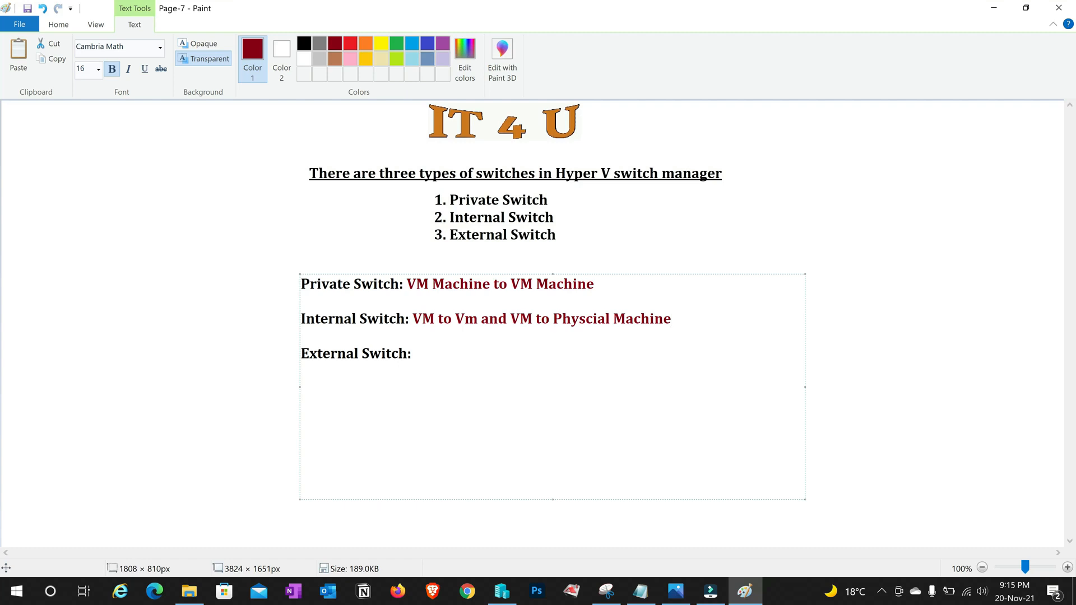
type("VM to VM, VM to Physcial Machine and VM to Internet")
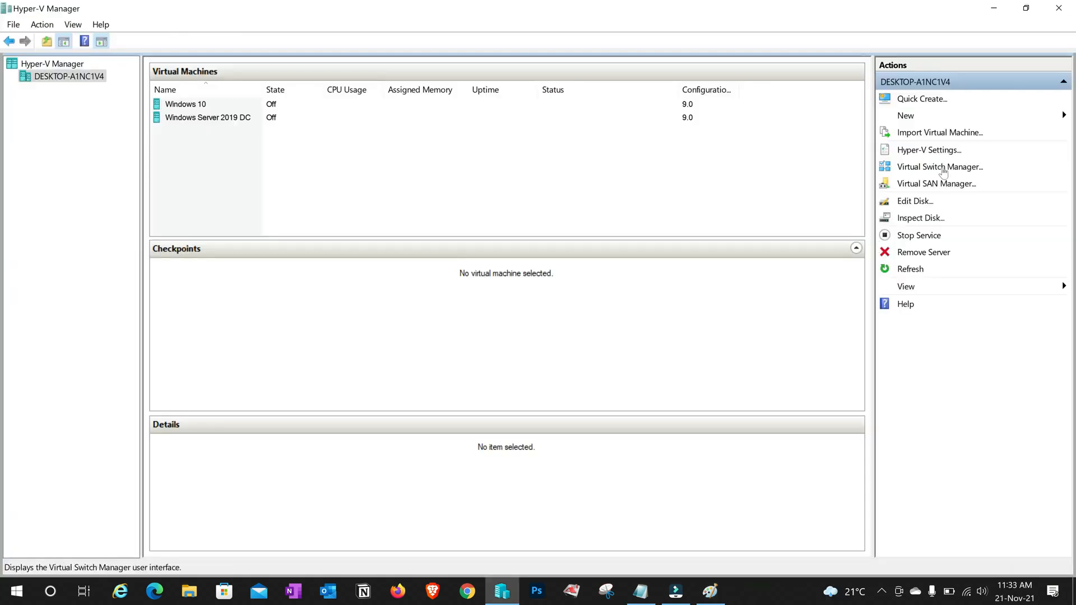
left_click(943, 168)
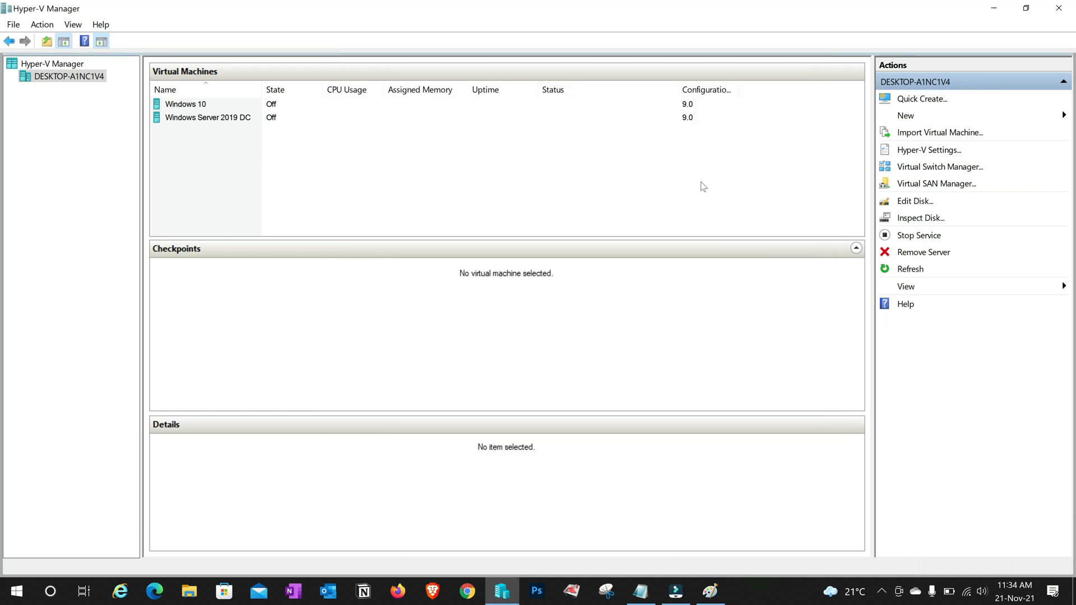
In Virtual Switch Manager, compare the External, Internal and Private types and choose Private
left_click(934, 172)
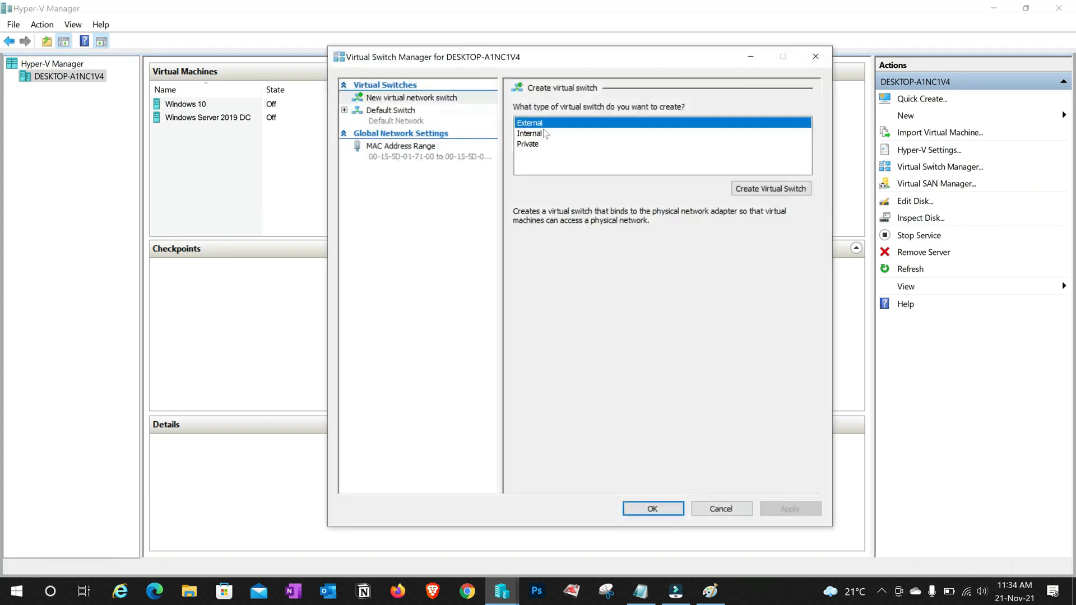
left_click(540, 134)
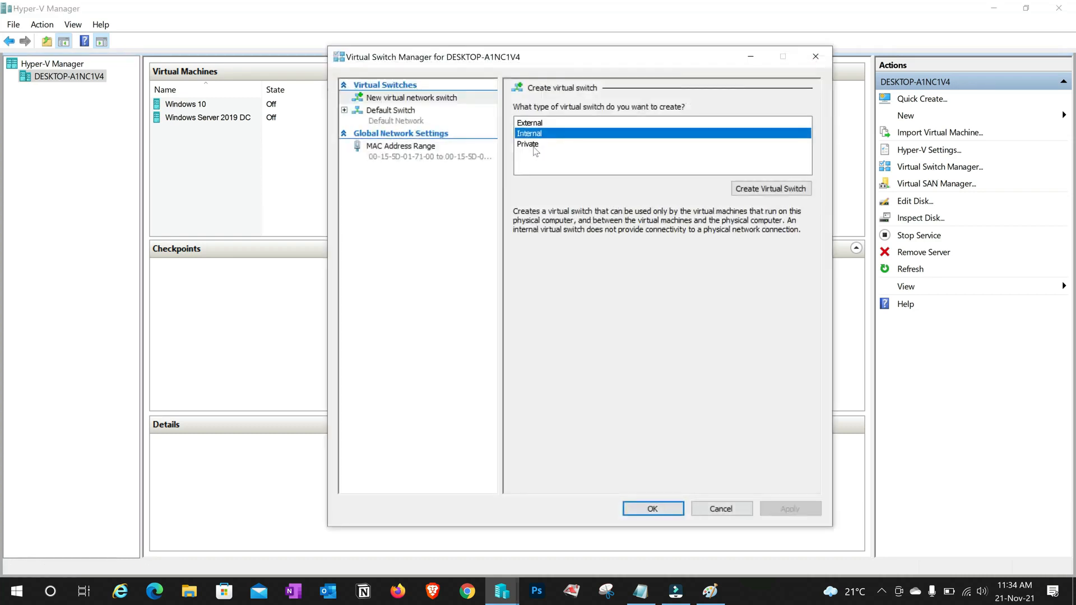
left_click(536, 145)
left_click(540, 125)
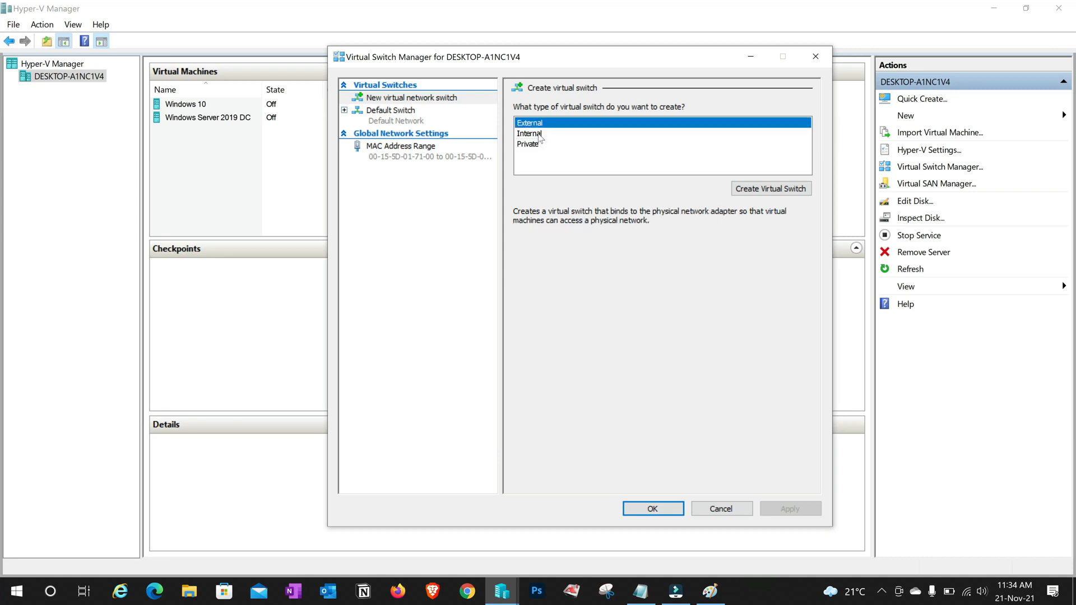
left_click(540, 135)
left_click(536, 146)
left_click(538, 134)
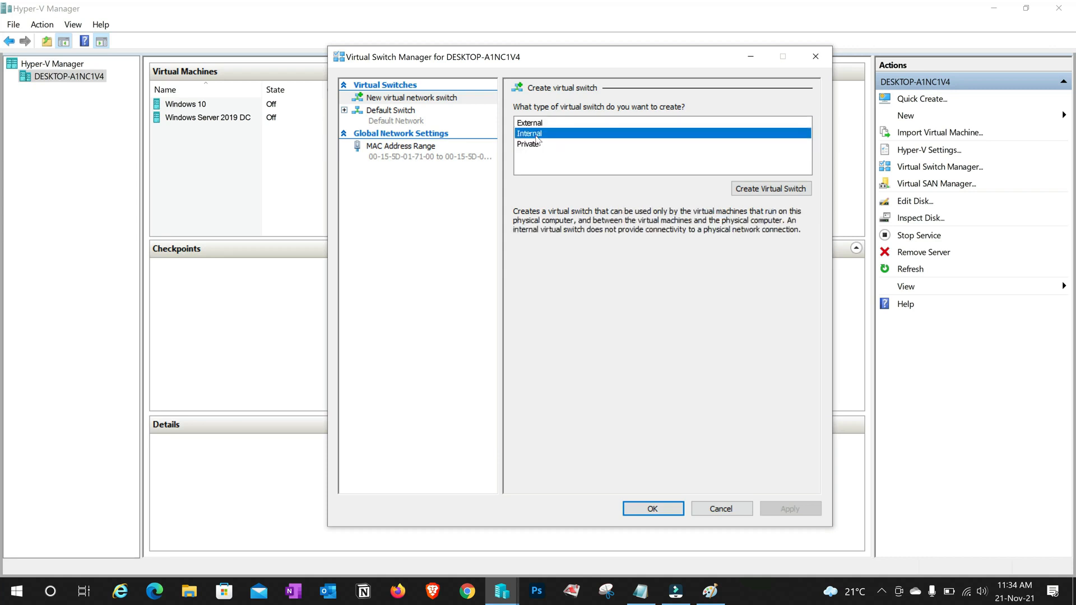
left_click(538, 124)
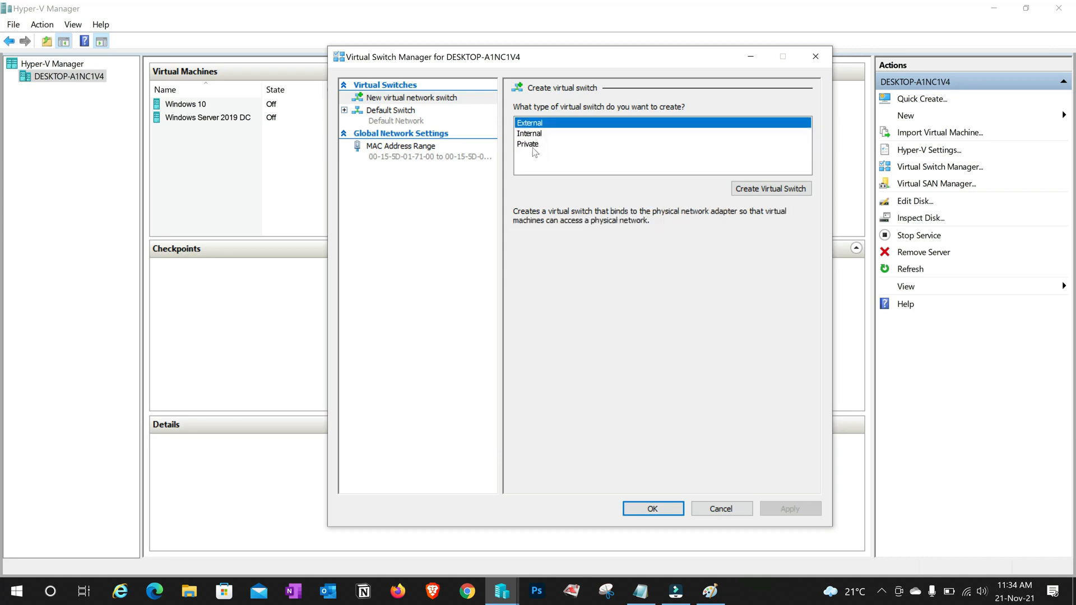
left_click(533, 145)
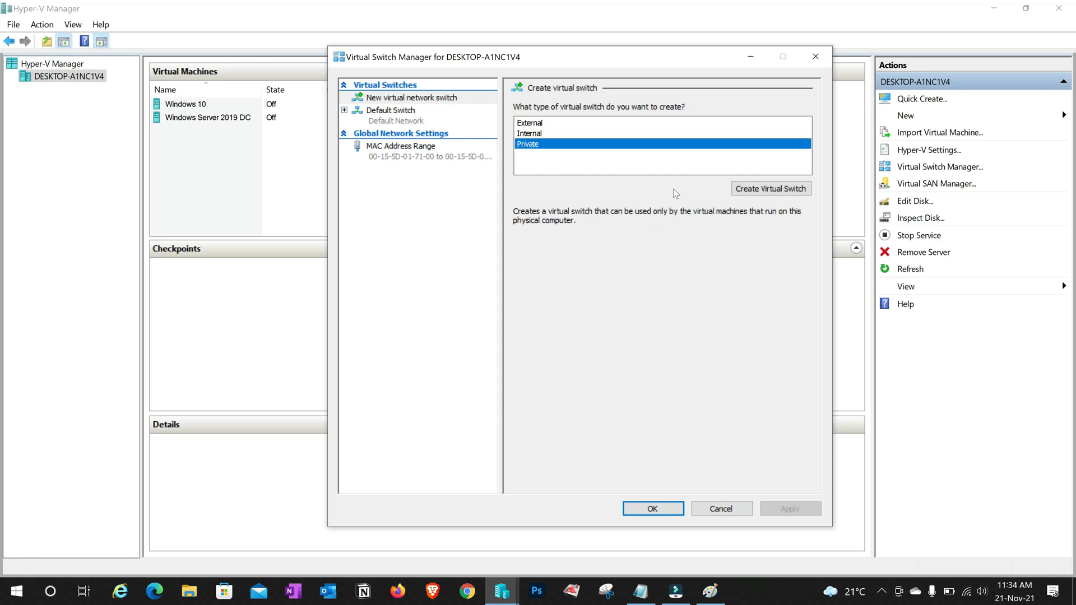
Create the switch 'IT 4 U Private Switch', copy the name into Notes, and apply
left_click(764, 191)
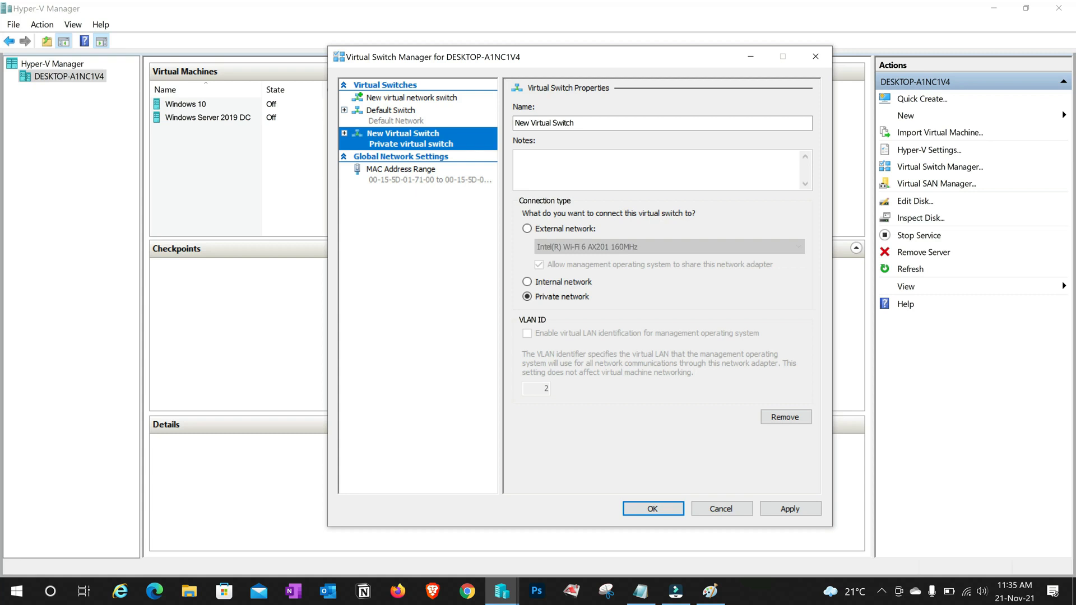
key("Tab")
type("I")
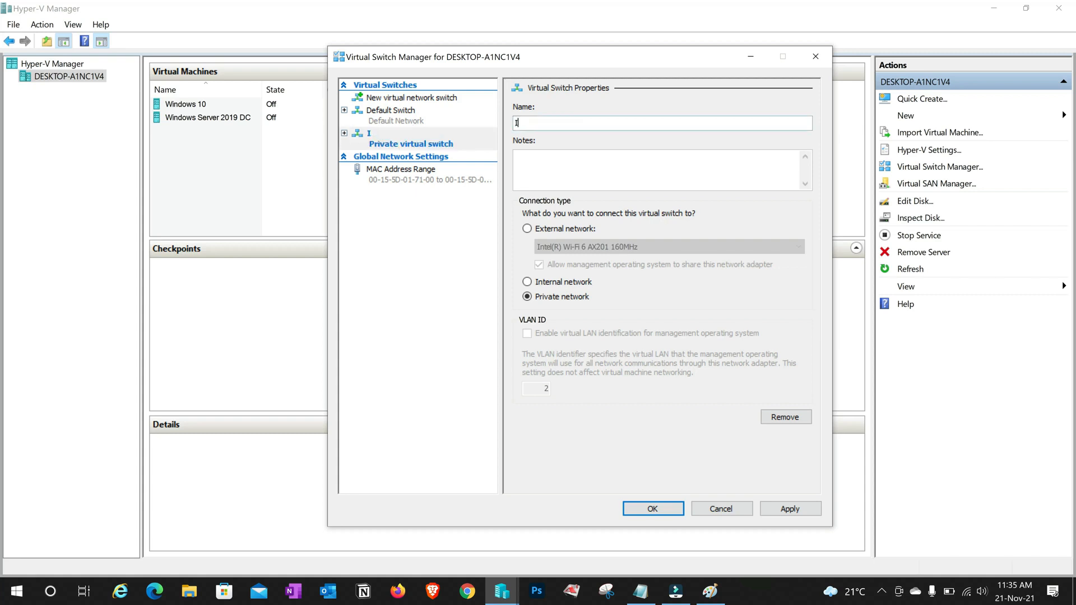
type("T 4 U Private Switch")
key("Tab")
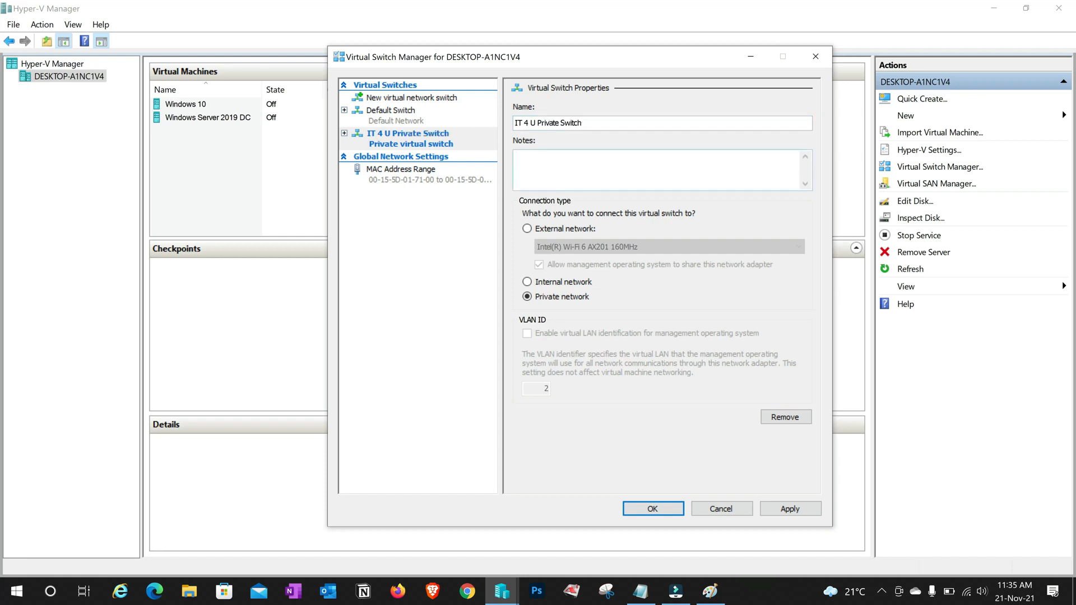
key("shift+Tab")
key("ctrl+c")
left_click(523, 187)
key("ctrl+v")
left_click(798, 510)
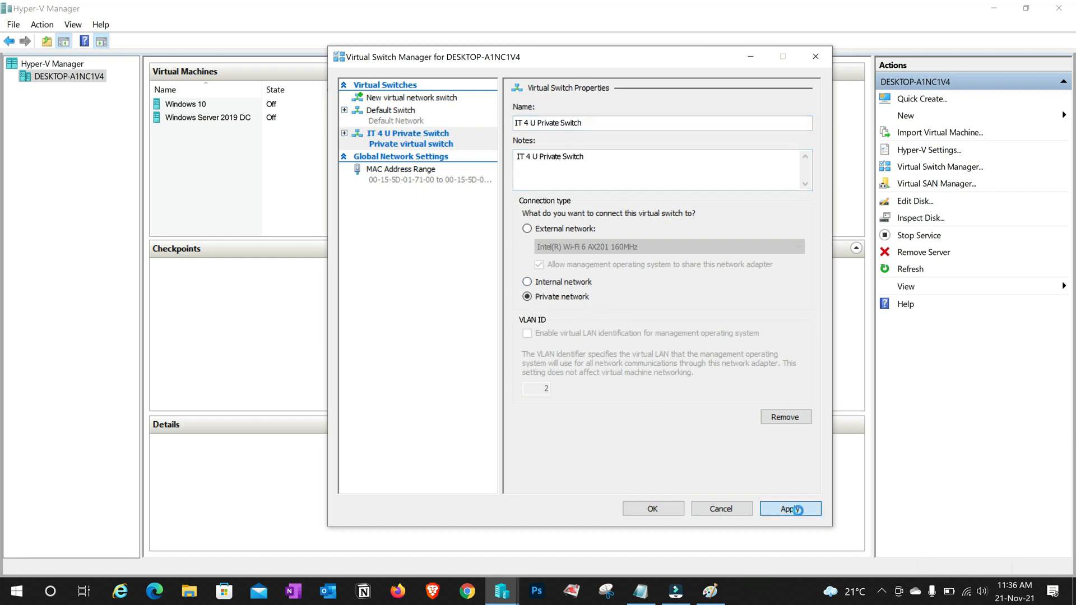
left_click(658, 508)
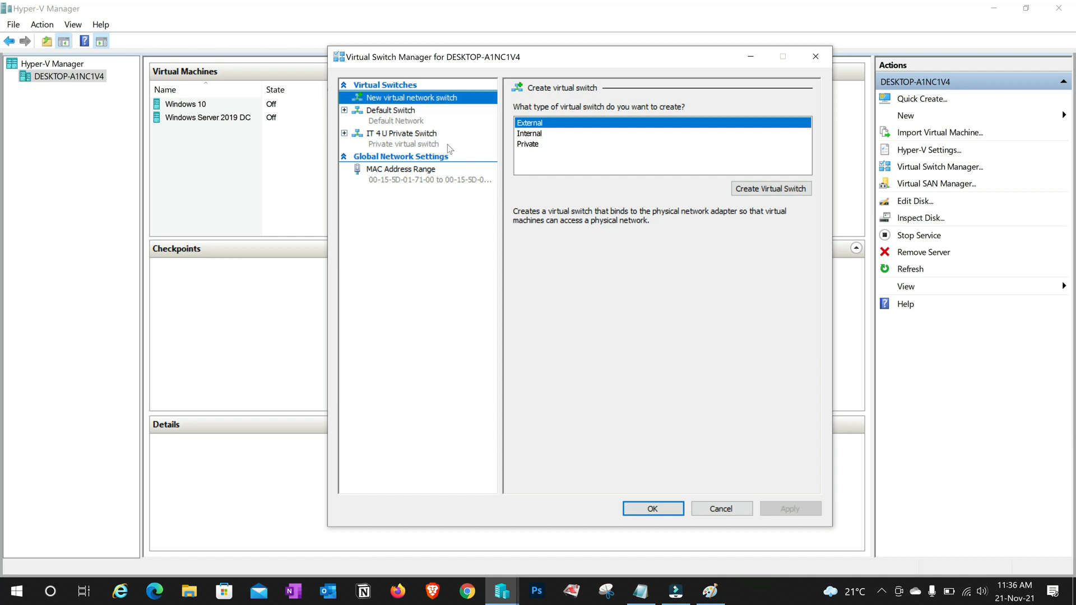
left_click(416, 144)
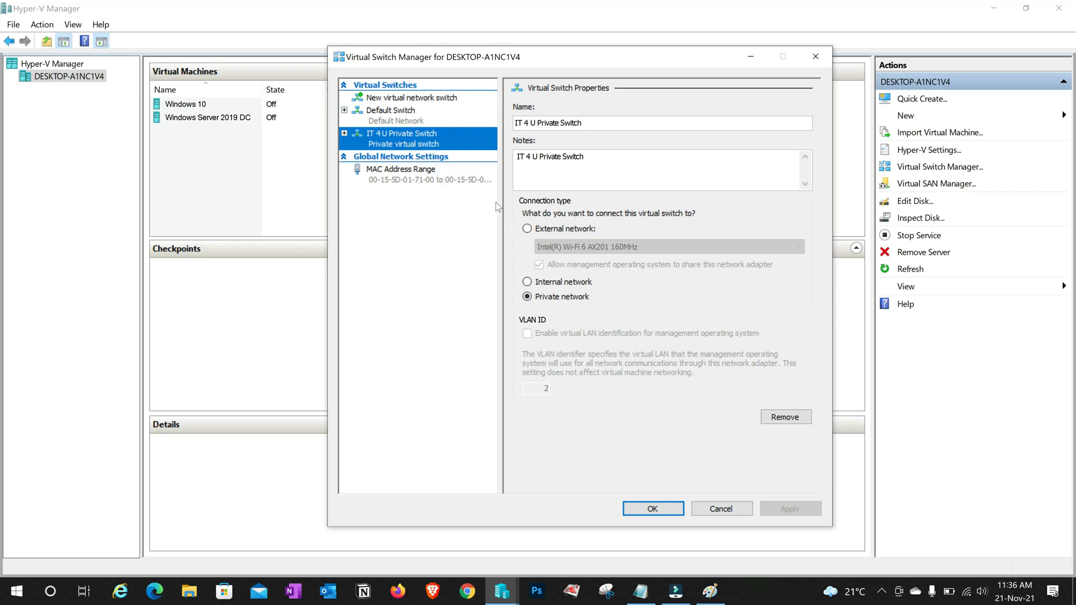
left_click(729, 509)
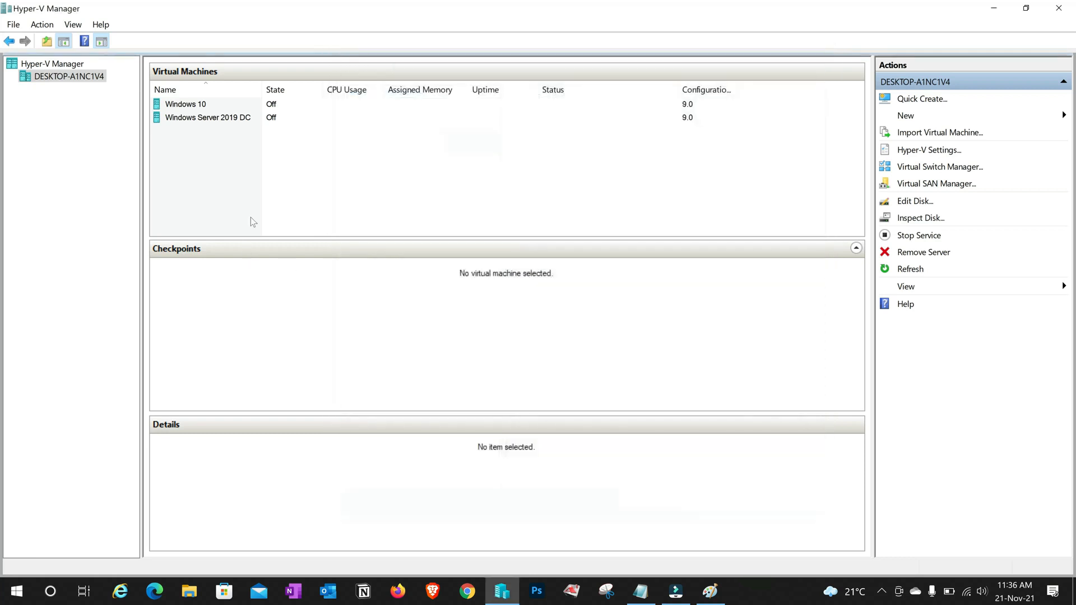
Set the Windows Server 2019 DC network adapter to IT 4 U Private Switch
left_click(237, 118)
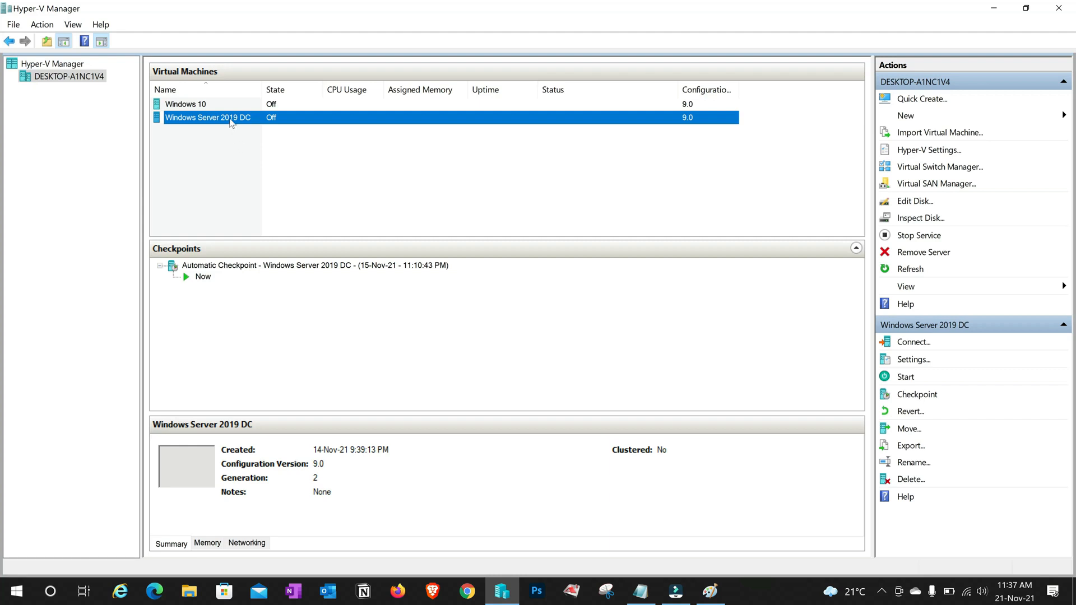
right_click(232, 122)
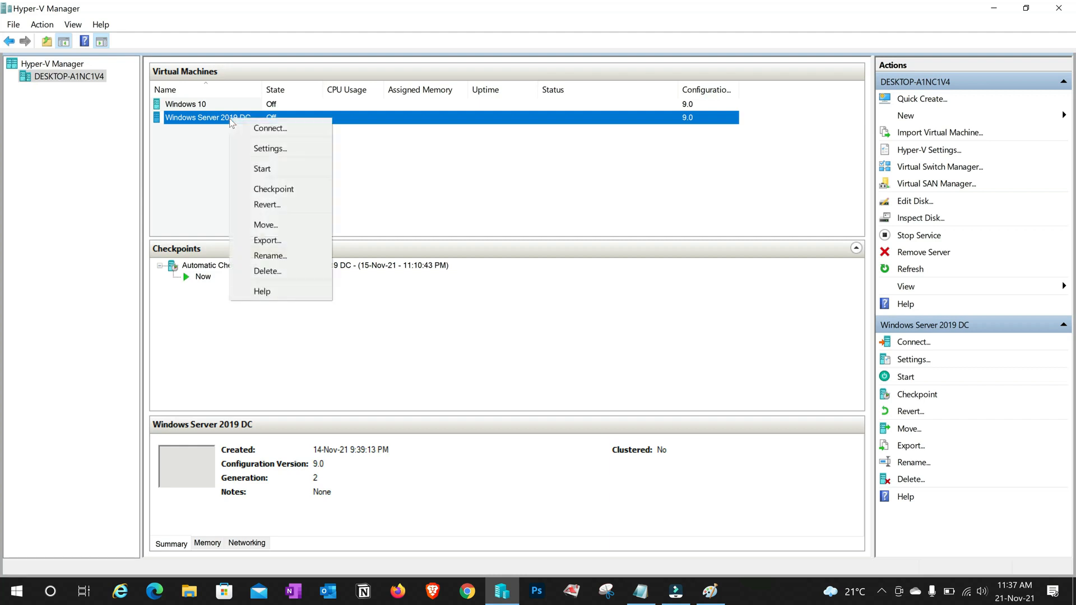
left_click(277, 150)
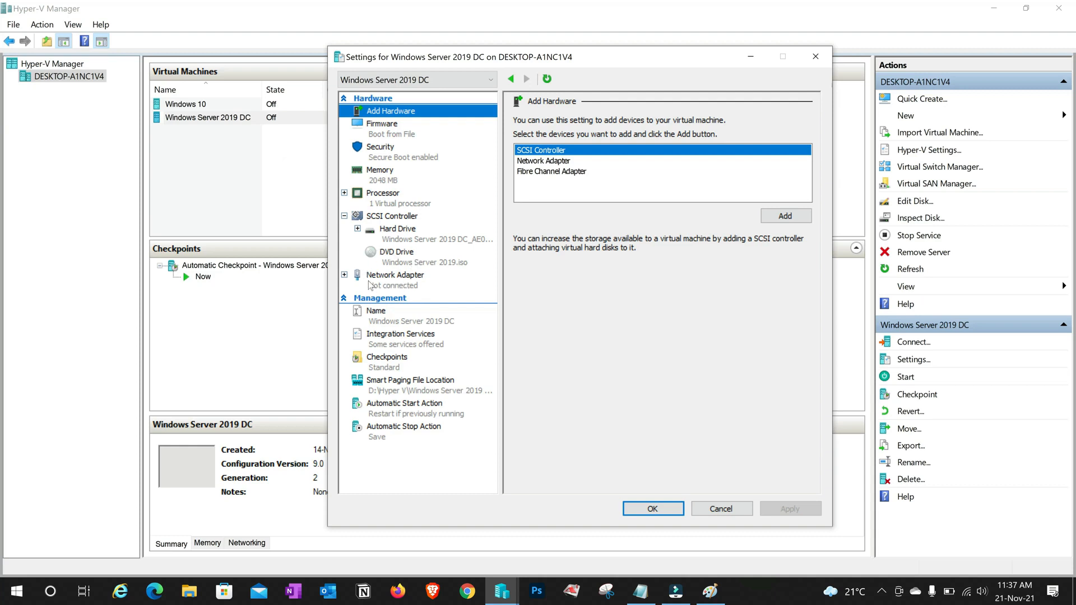
left_click(412, 286)
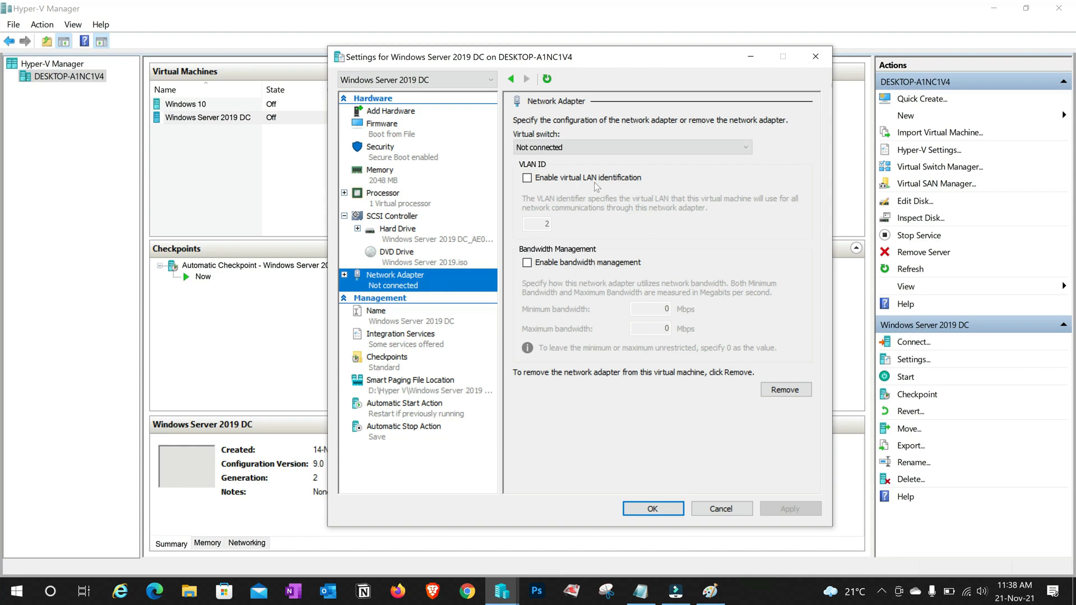
left_click(743, 150)
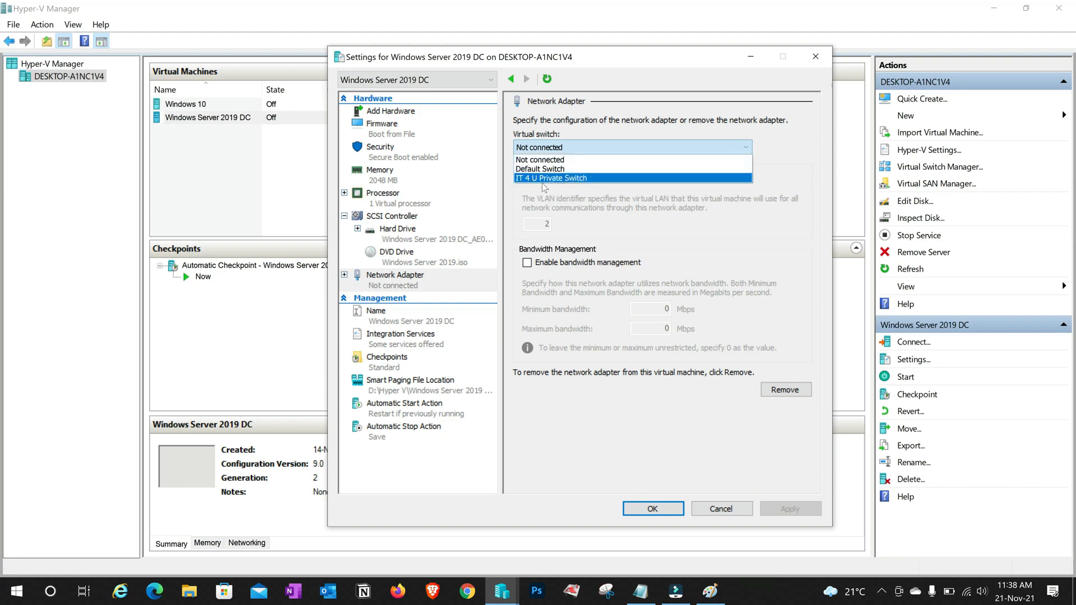
left_click(585, 178)
left_click(786, 508)
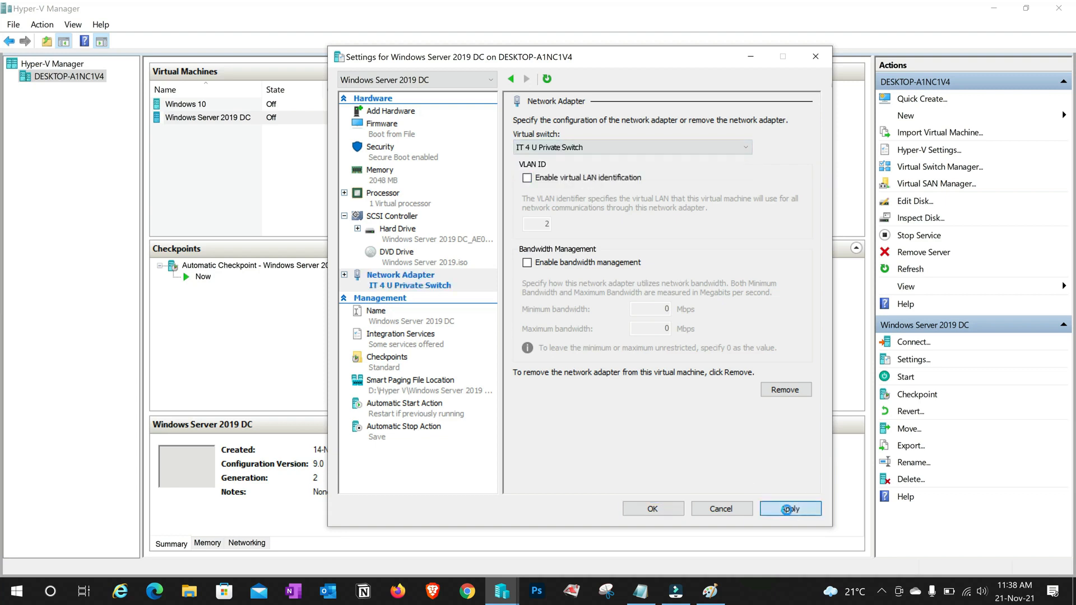
left_click(652, 509)
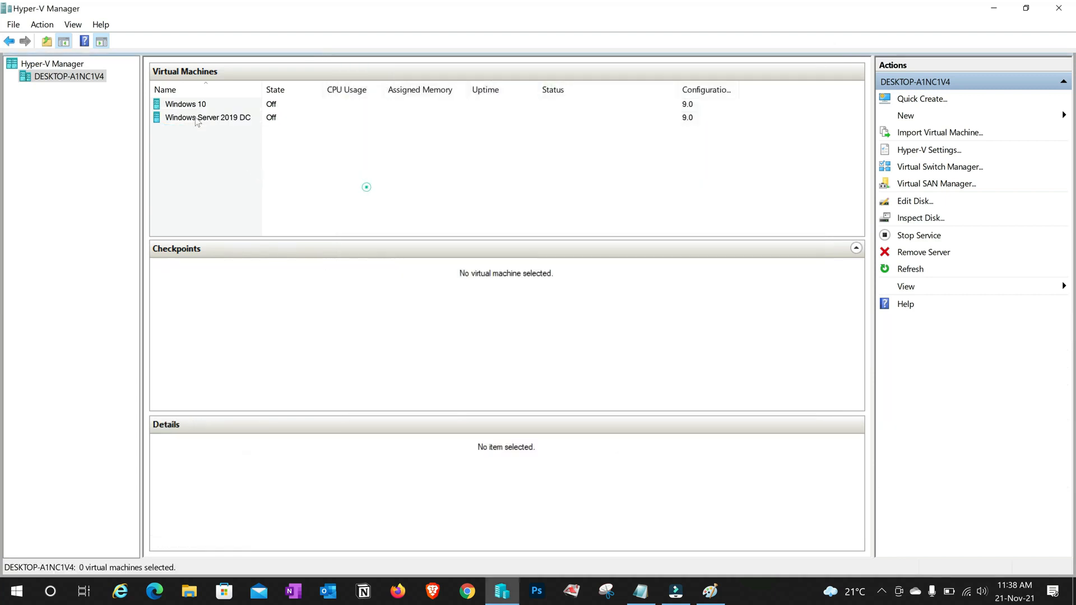
Set the Windows 10 VM network adapter to IT 4 U Private Switch
left_click(194, 104)
right_click(193, 104)
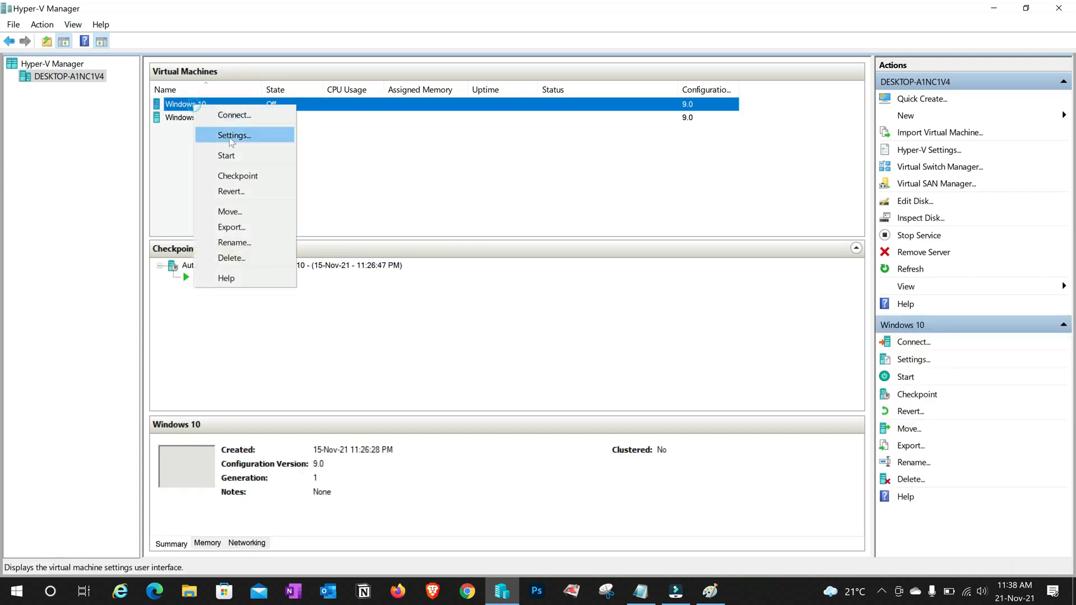
left_click(231, 136)
left_click(395, 302)
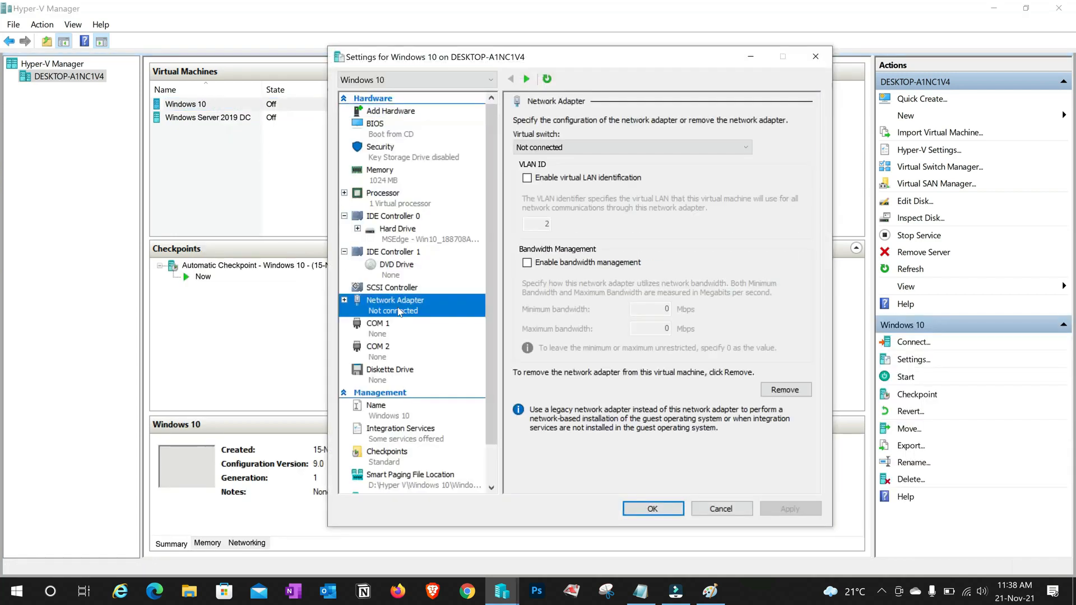
left_click(733, 148)
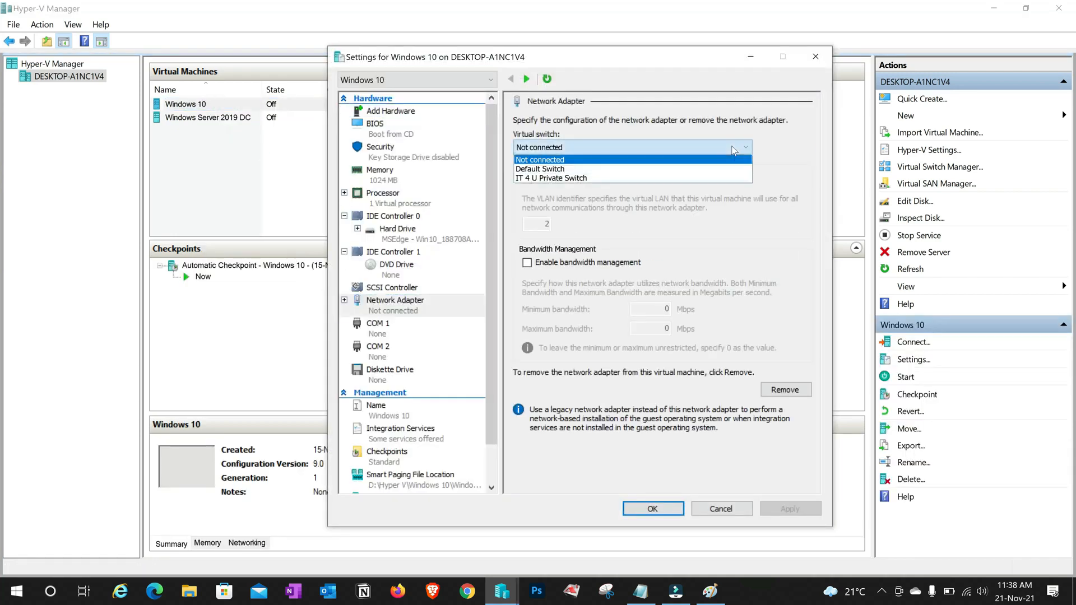
left_click(603, 179)
left_click(790, 509)
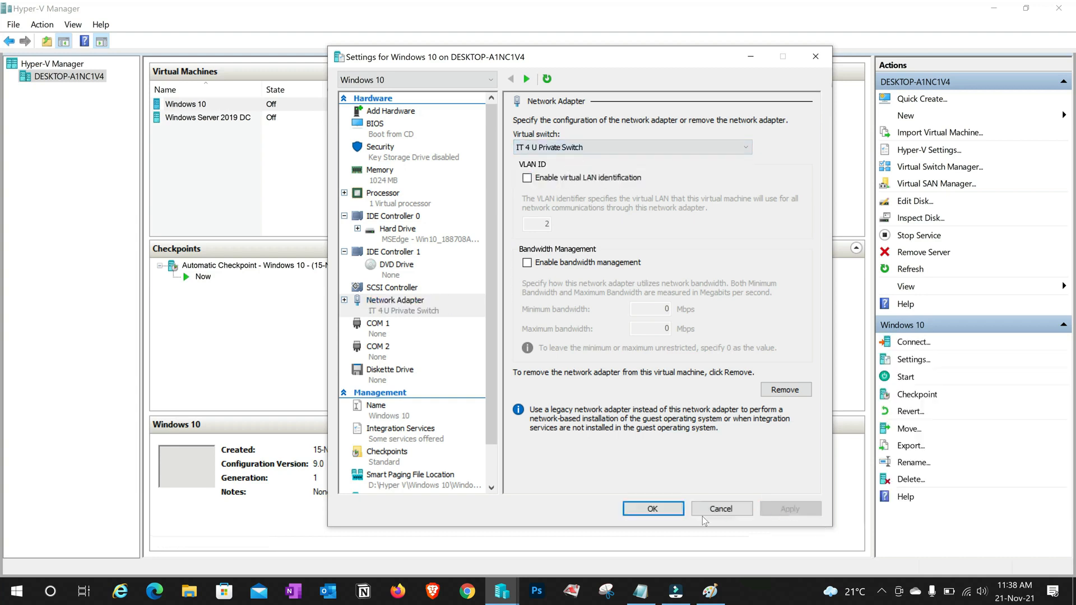
left_click(652, 508)
Start the Windows Server 2019 DC virtual machine
left_click(228, 121)
right_click(224, 119)
left_click(270, 167)
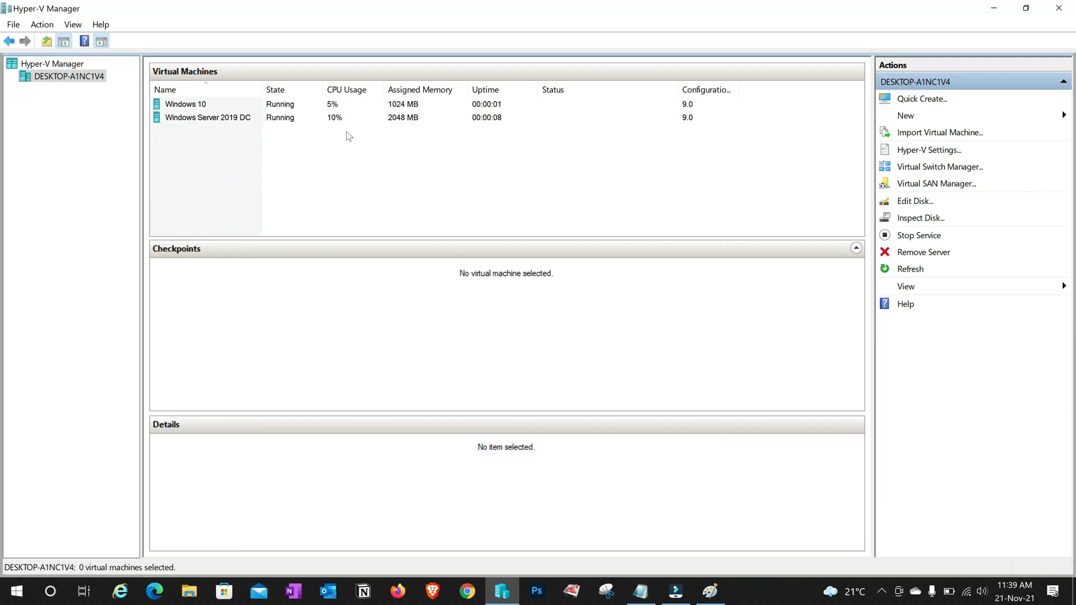
Draw dark-red cables from the Windows 10 computer and the server up to the switch
key("alt+Tab")
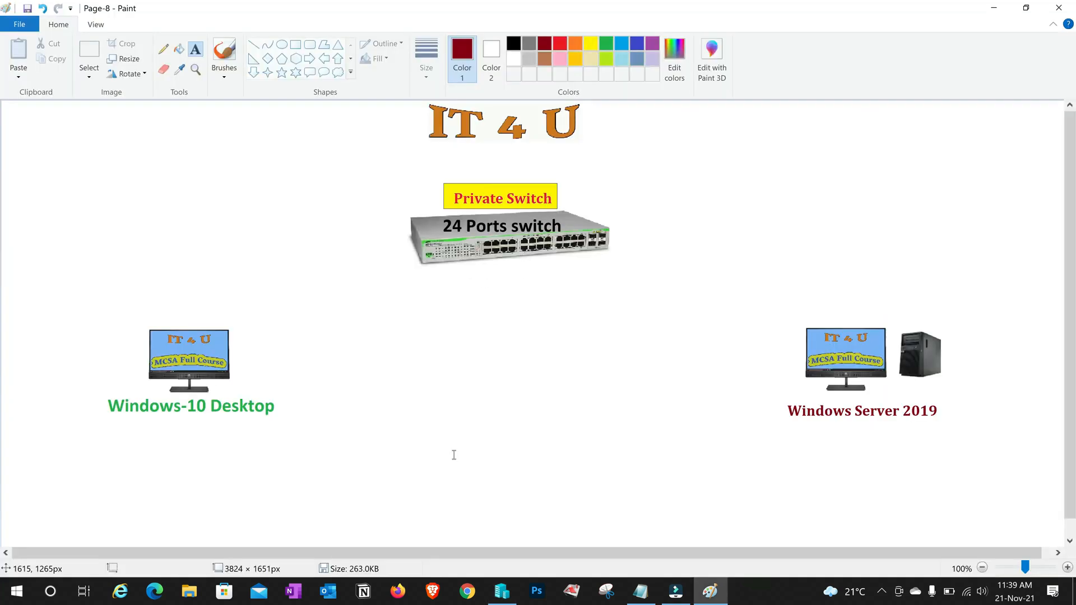
left_click(281, 44)
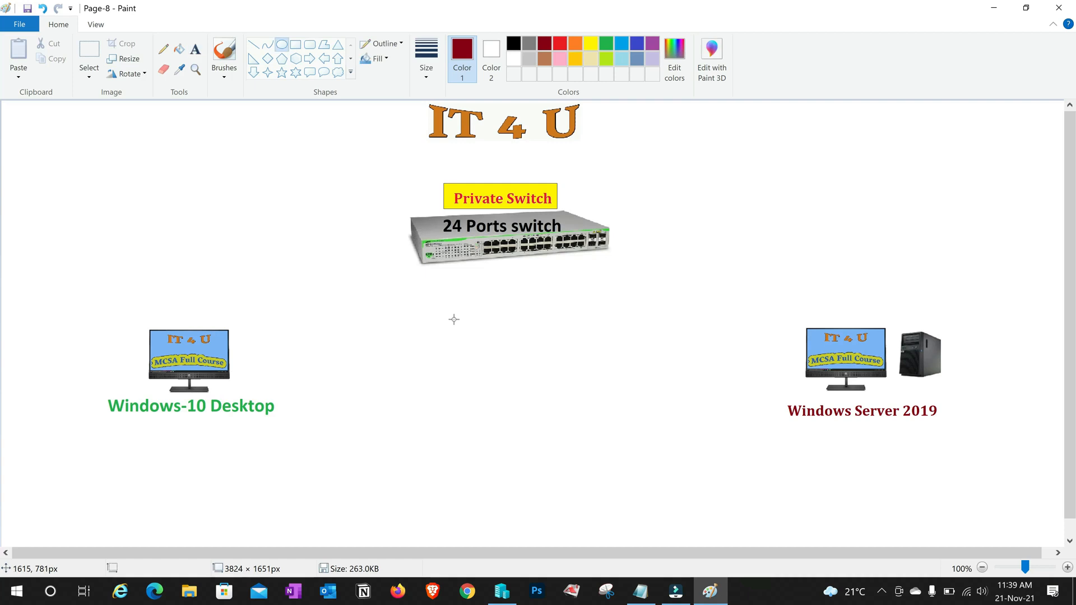
left_click(253, 45)
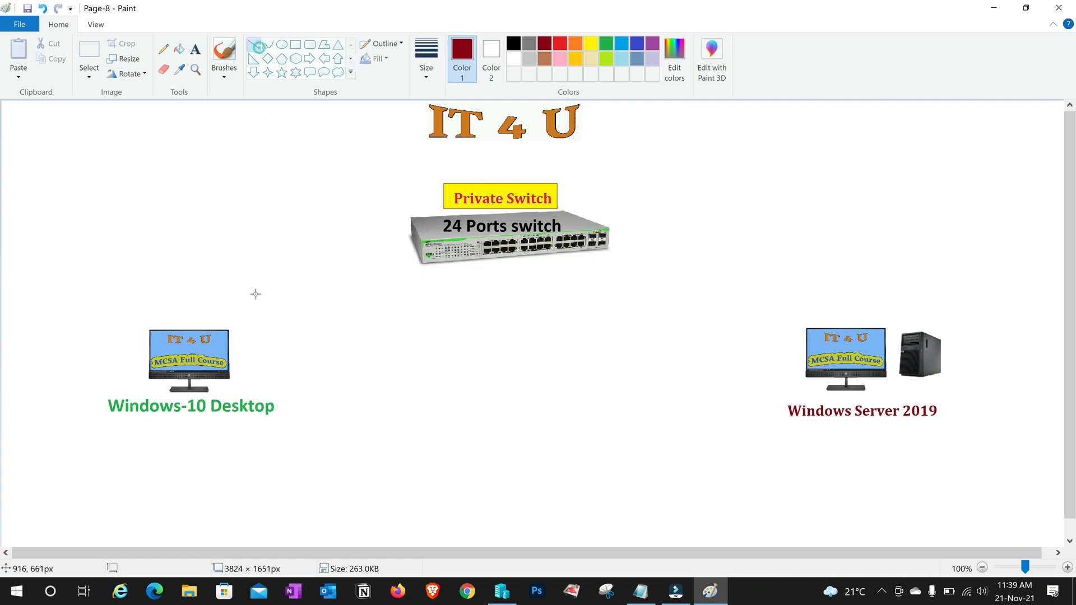
left_click_drag(229, 358, 486, 252)
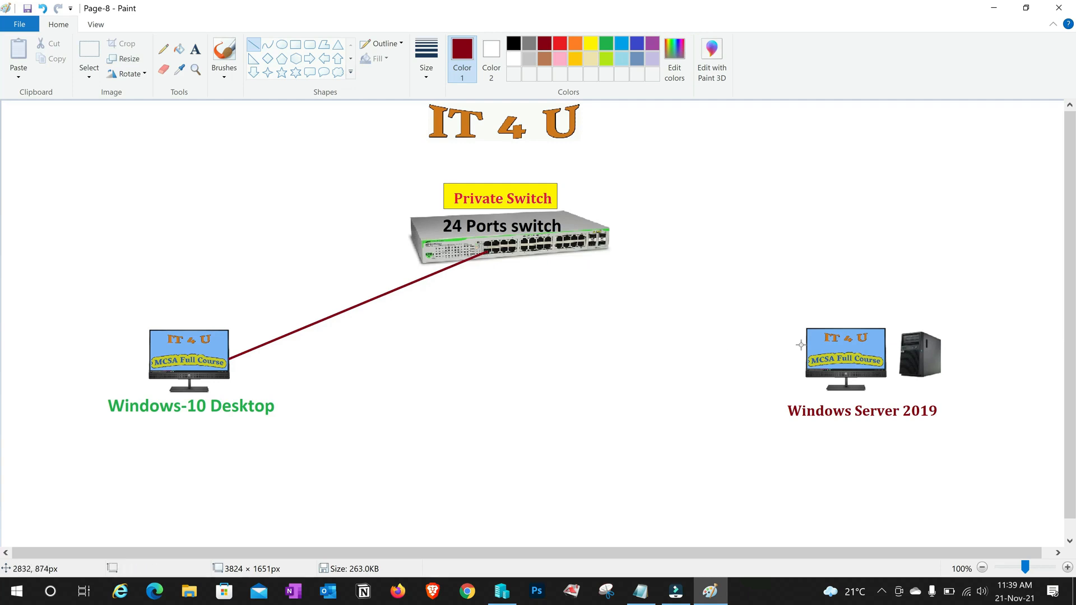
left_click_drag(805, 347, 560, 245)
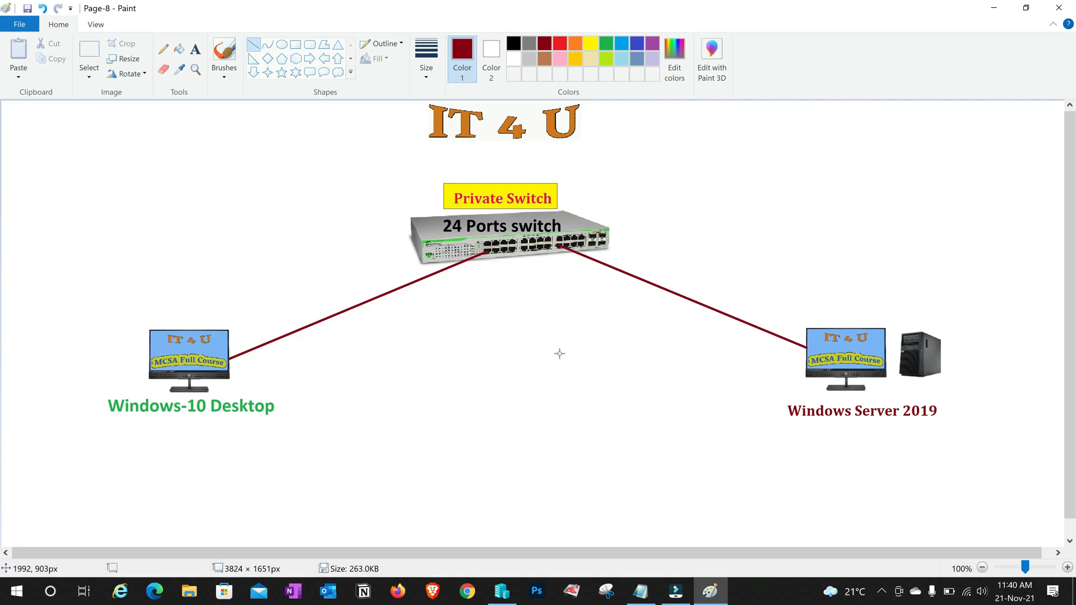
Draw a green line directly from the Windows 10 desktop to the server
left_click(606, 44)
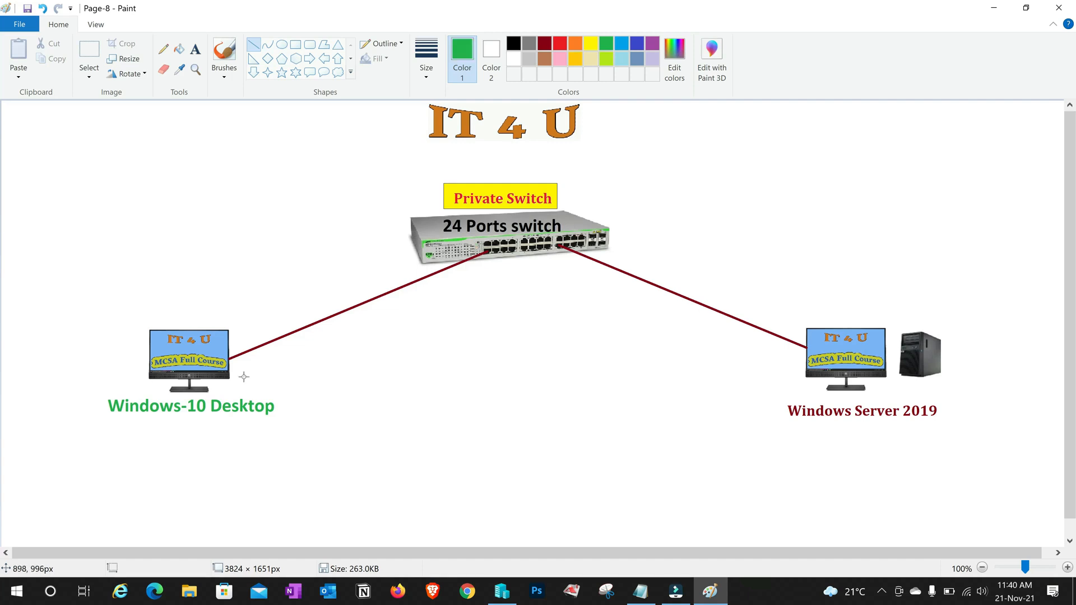
left_click_drag(230, 368, 806, 361)
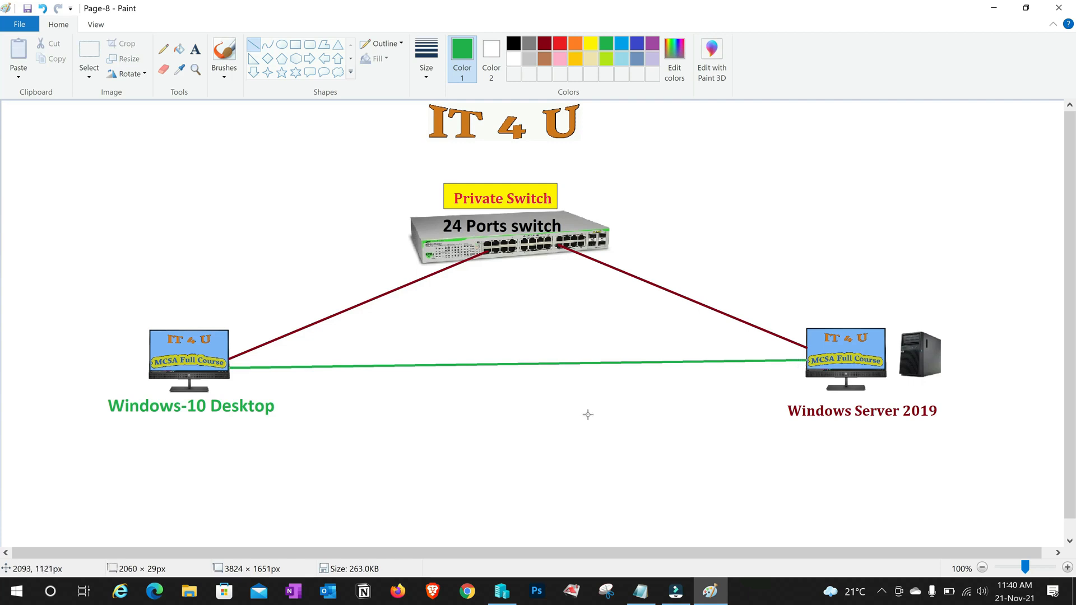
key("ctrl+z")
left_click_drag(230, 368, 772, 358)
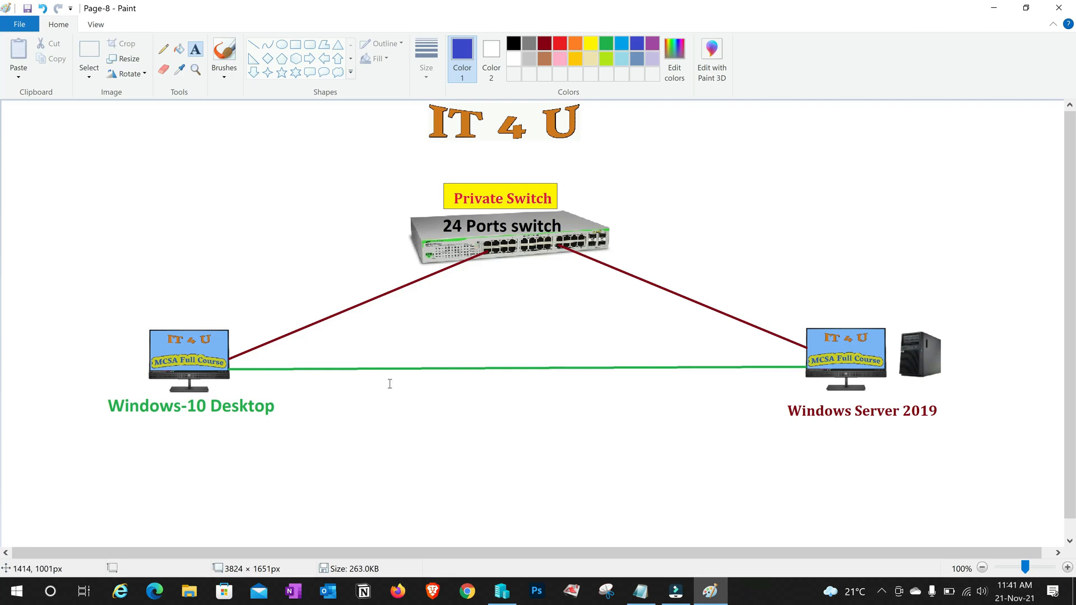
Label the green link 'ping destination ip address'
left_click_drag(383, 339, 668, 449)
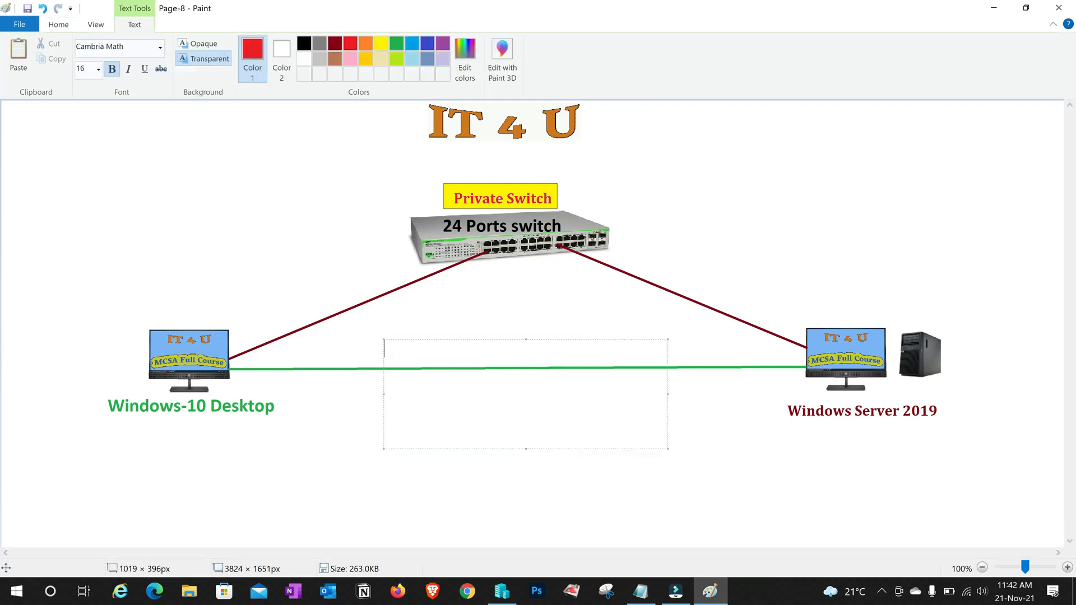
type("ping destination i")
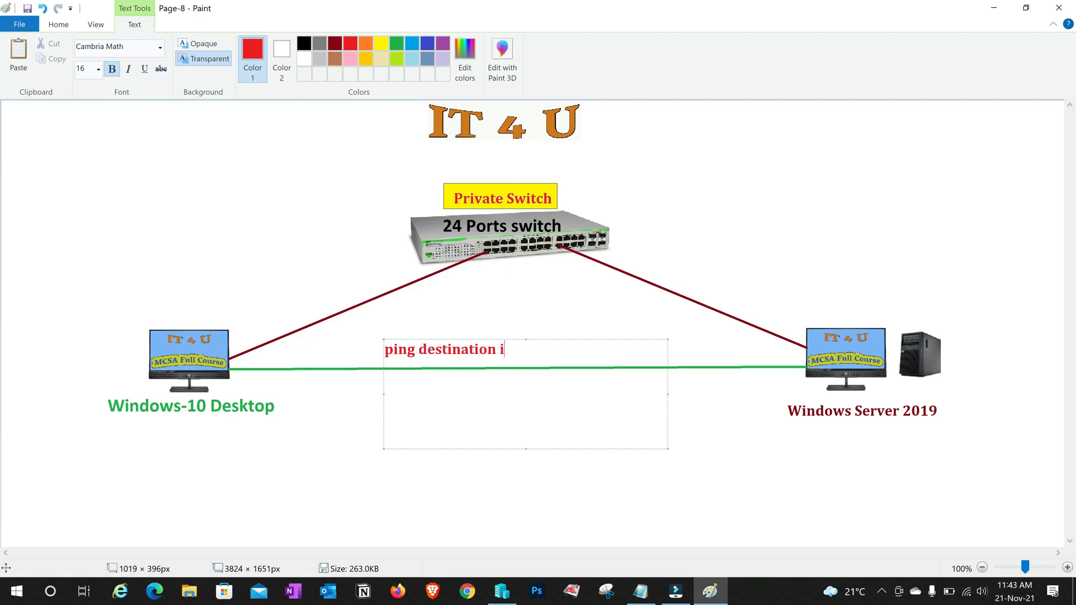
type("p address")
left_click(197, 486)
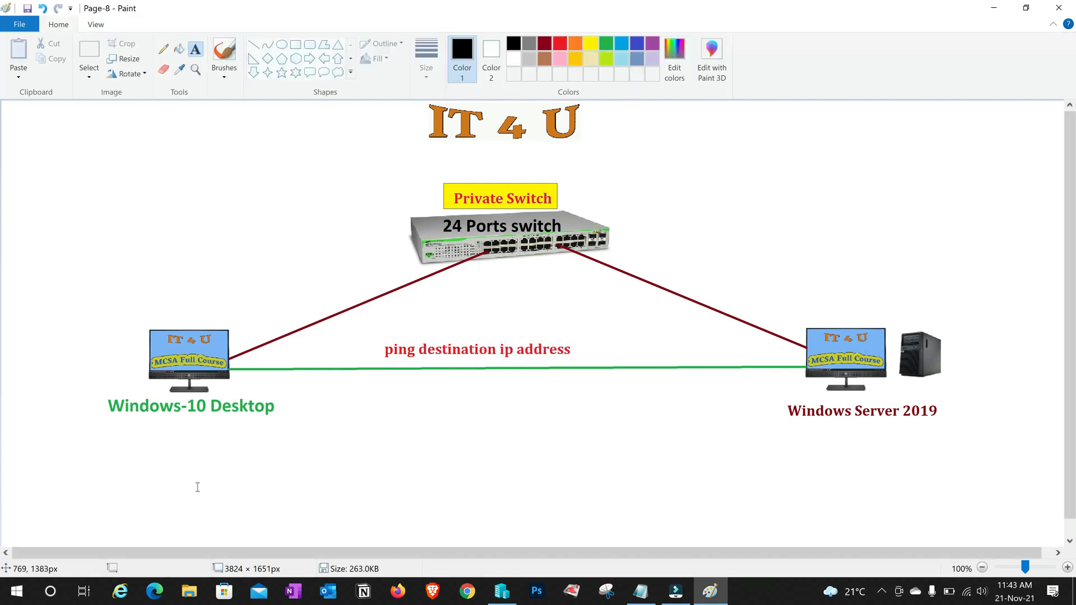
Add IP 172.16.20.10 under Windows-10 Desktop and 172.16.20.5 under the server
left_click(140, 413)
type("172.16.")
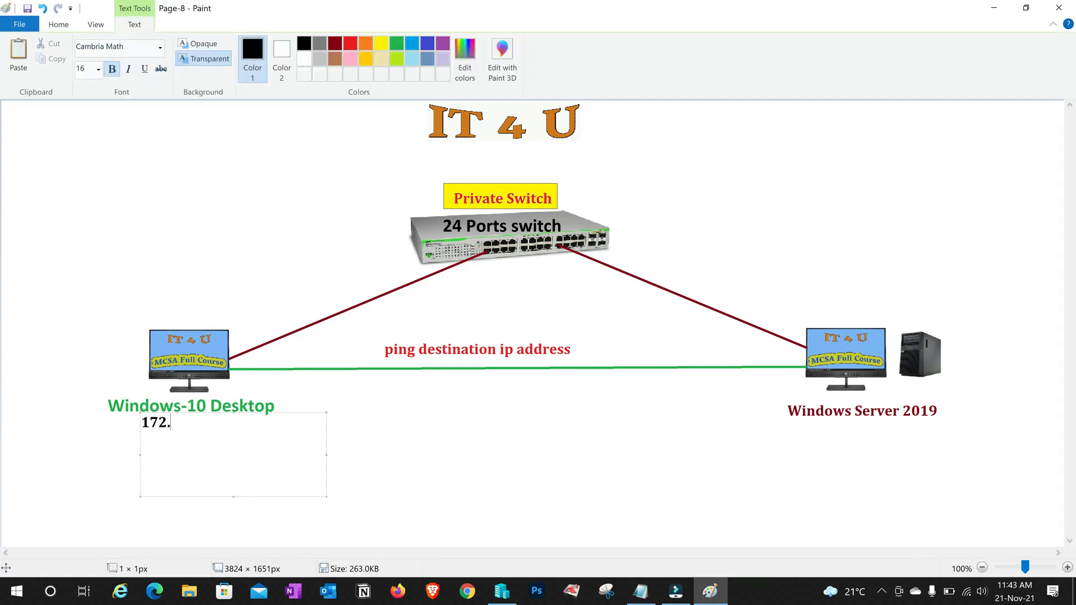
type("20.10")
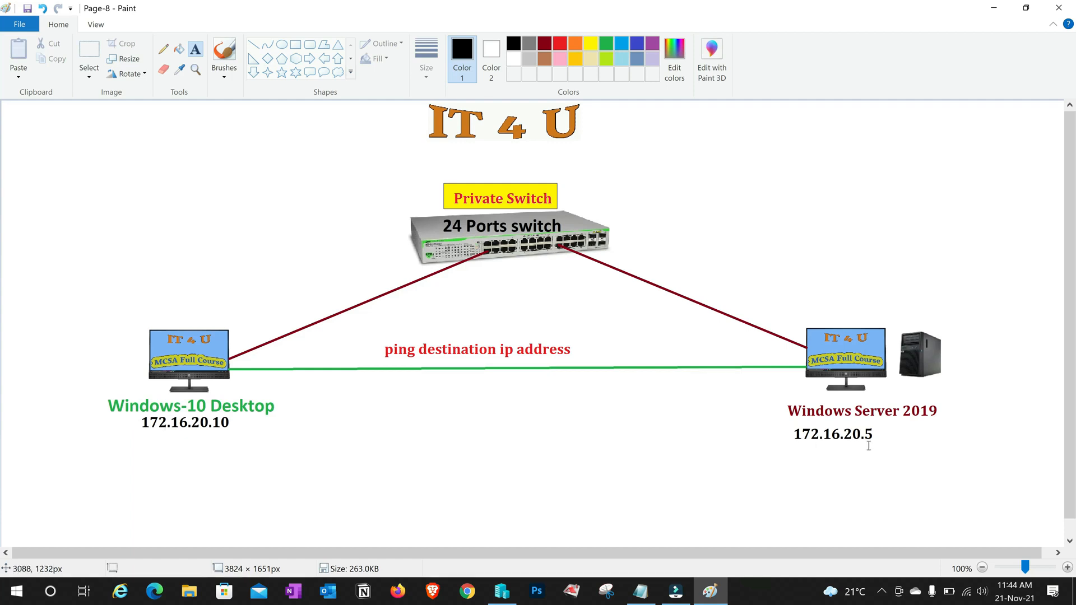
left_click(737, 446)
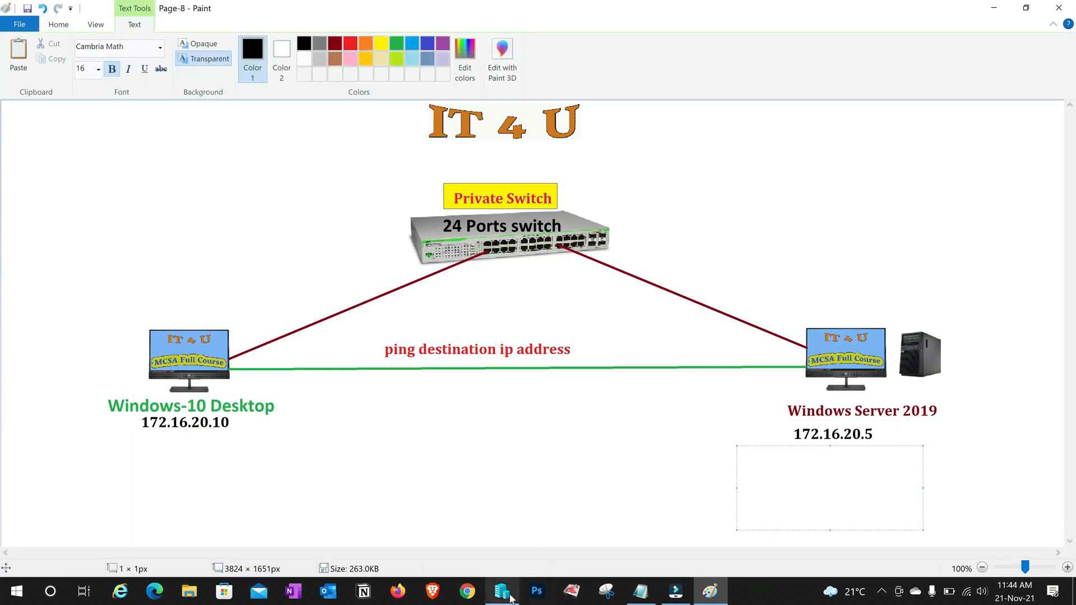
left_click(502, 591)
Open a console connection to the Windows Server 2019 DC VM
left_click(221, 117)
right_click(221, 120)
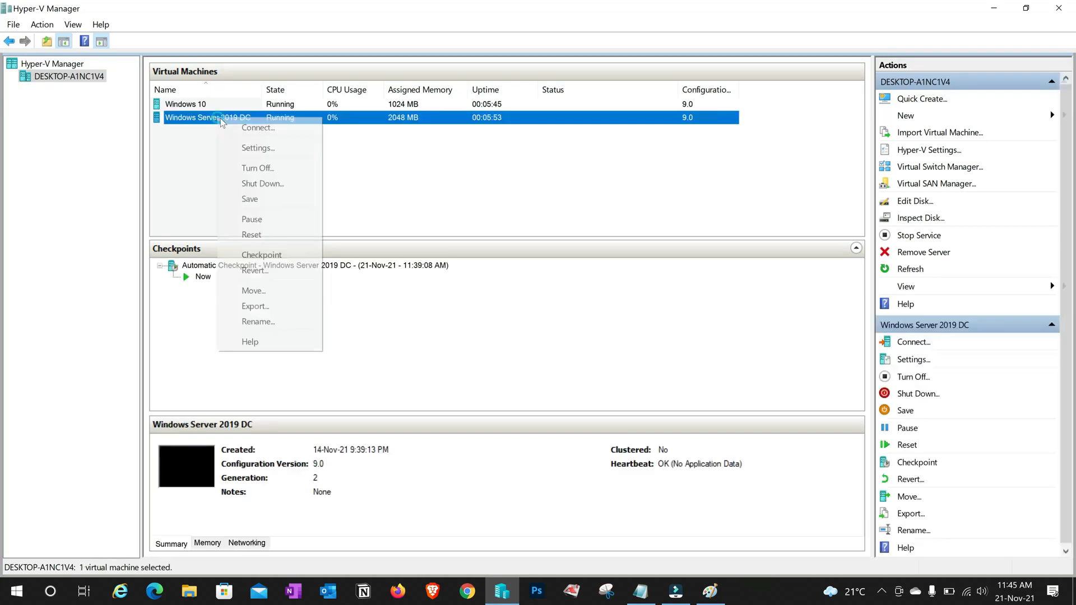
left_click(255, 128)
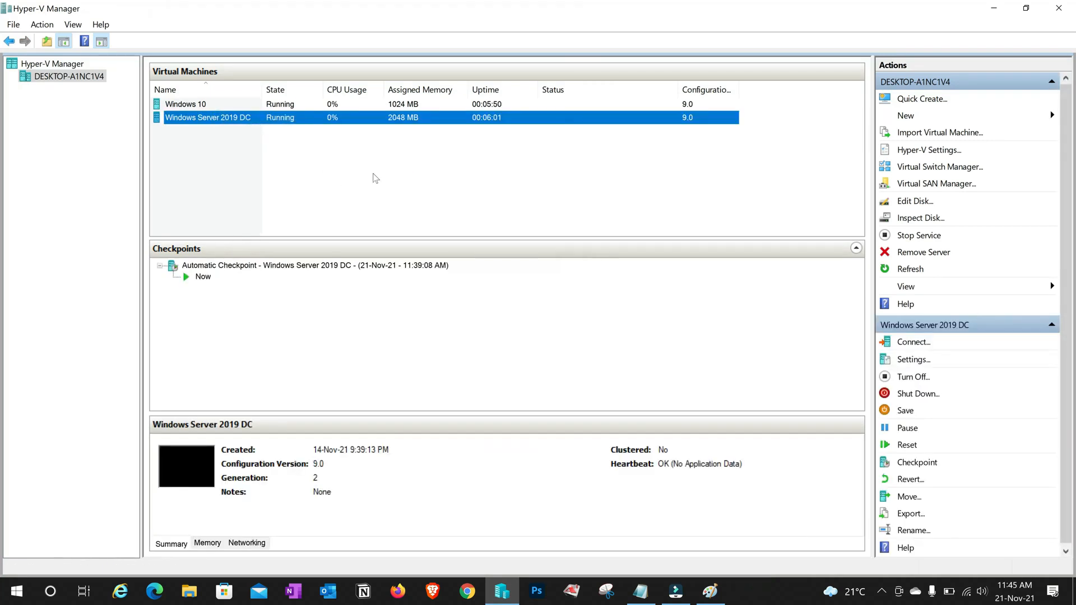
left_click(276, 193)
left_click(227, 119)
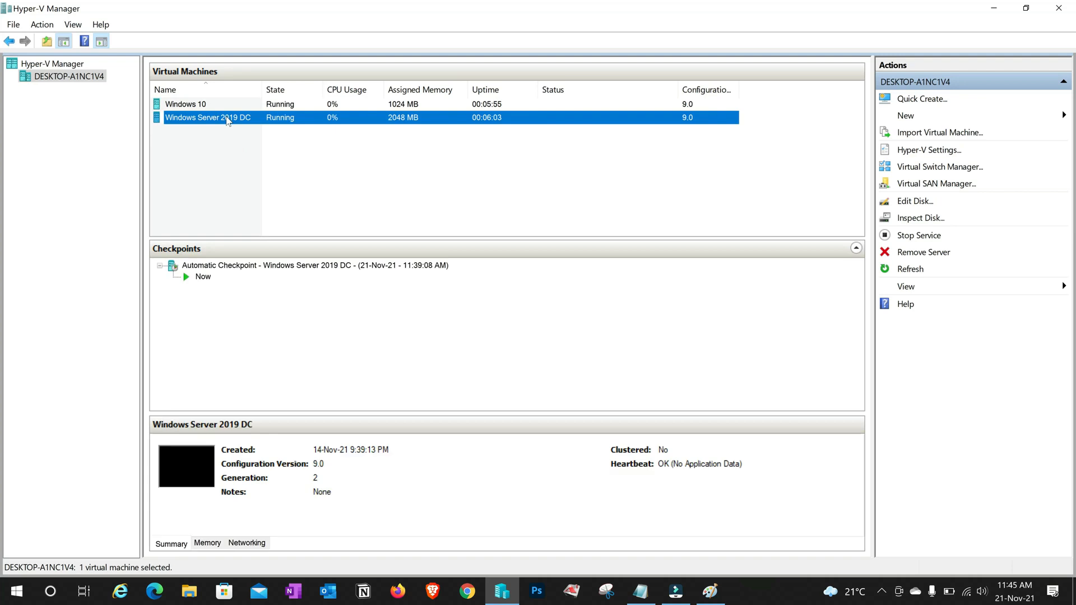
right_click(227, 120)
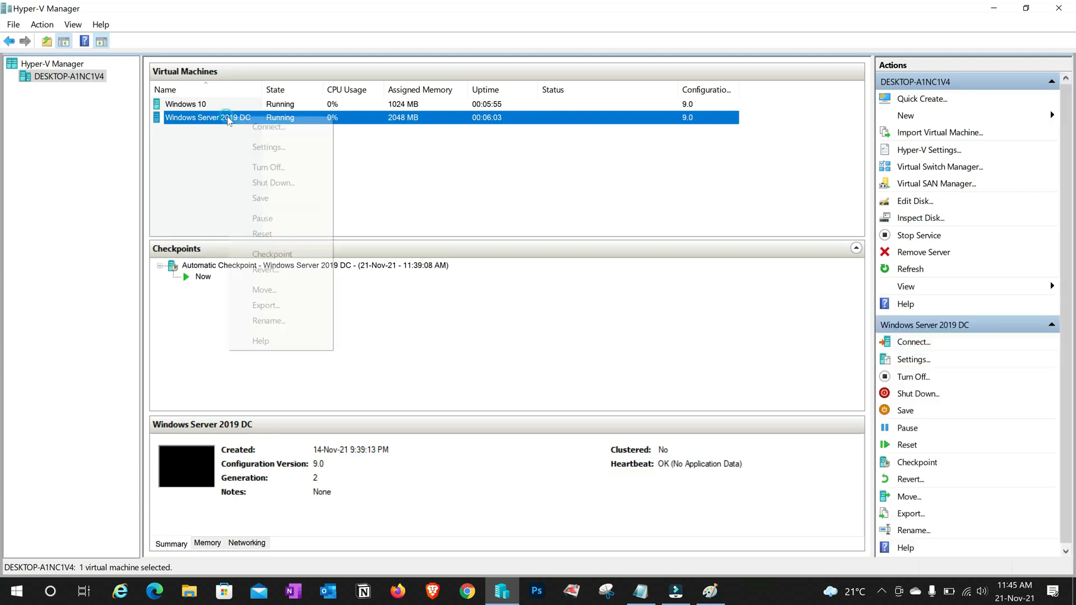
left_click(288, 133)
left_click(439, 220)
Sign in with the Administrator password and minimize Server Manager
type("••••••••••")
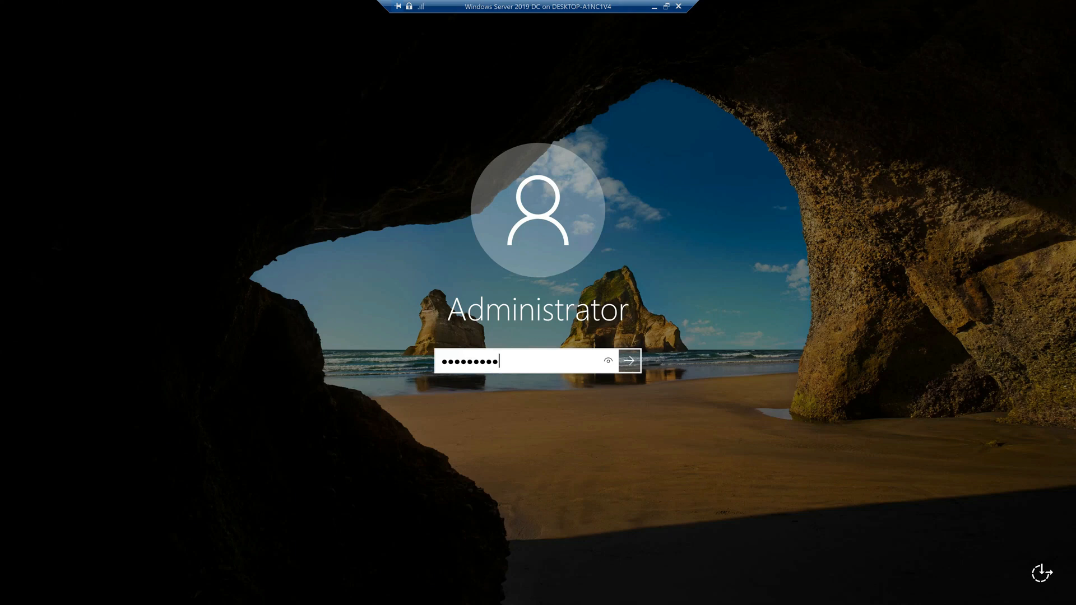
key("Return")
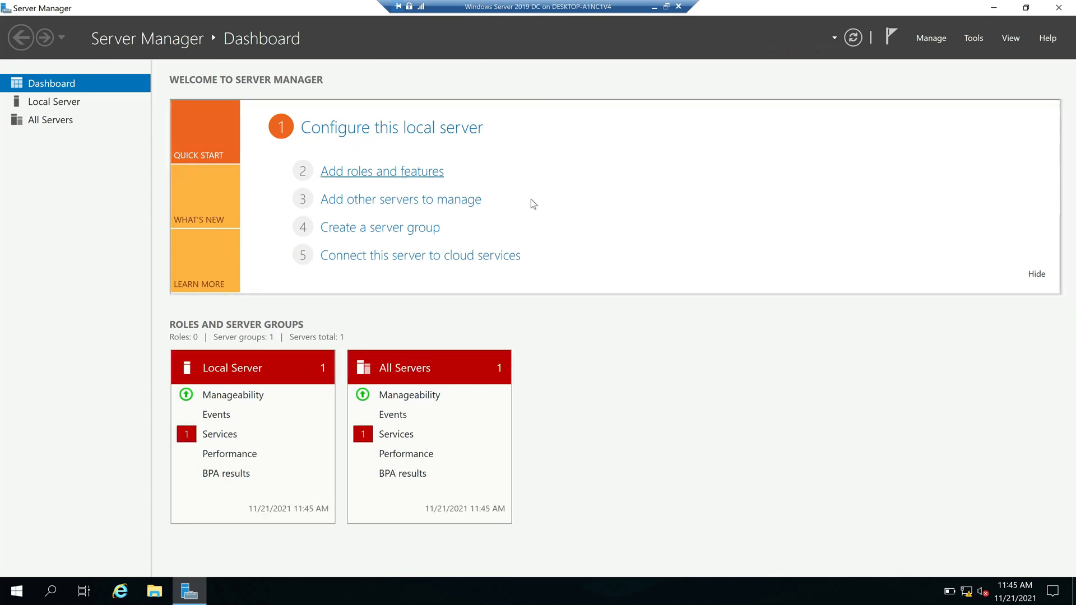
left_click(993, 9)
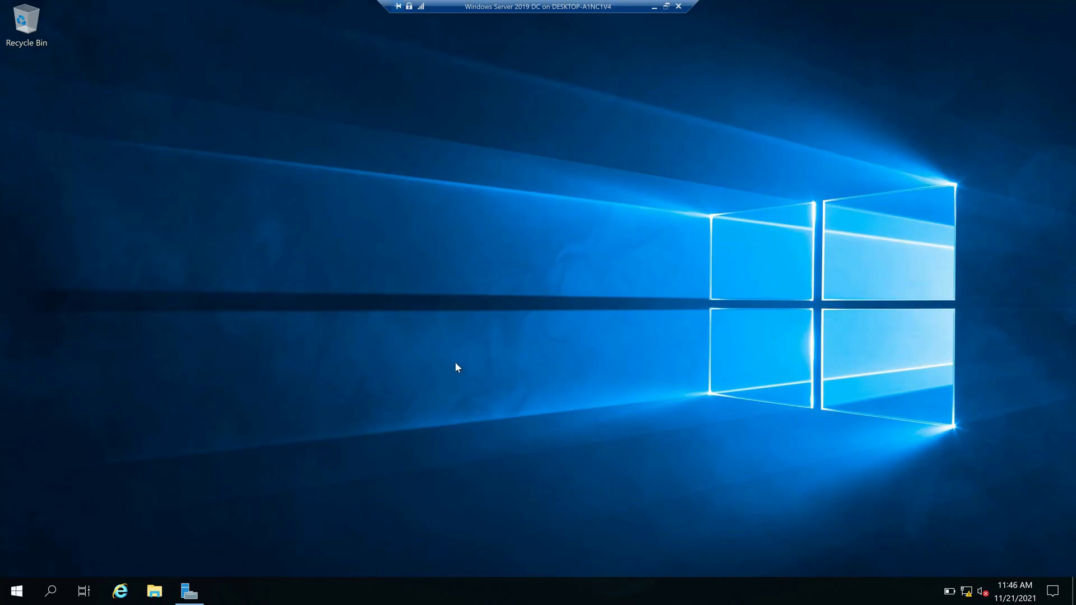
Launch Run from search and open ncpa.cpl to show the server's Network Connections
key("super+r")
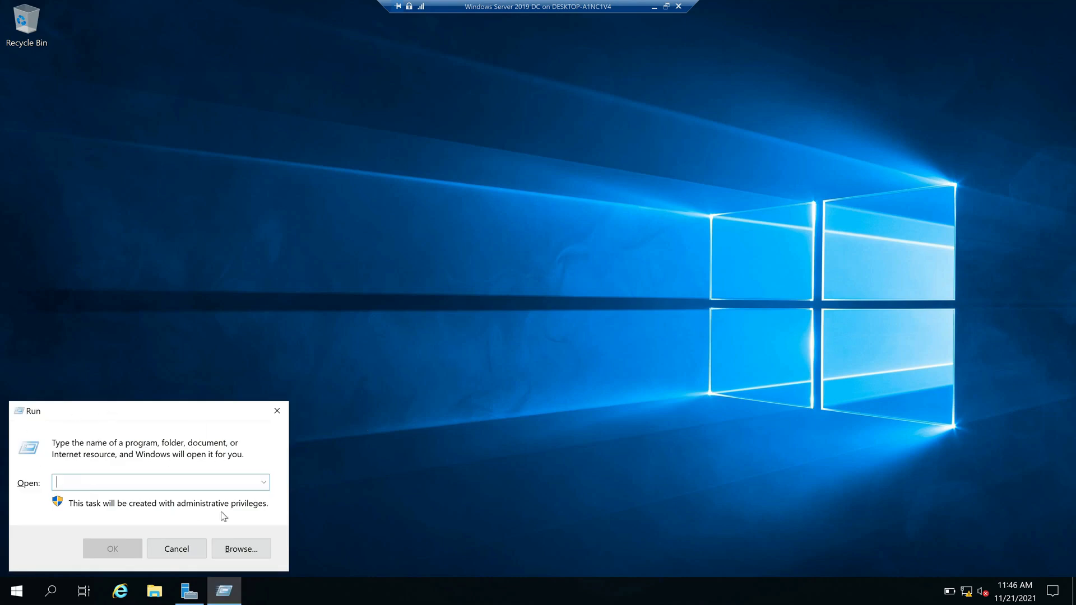
left_click(176, 548)
key("super")
left_click(549, 428)
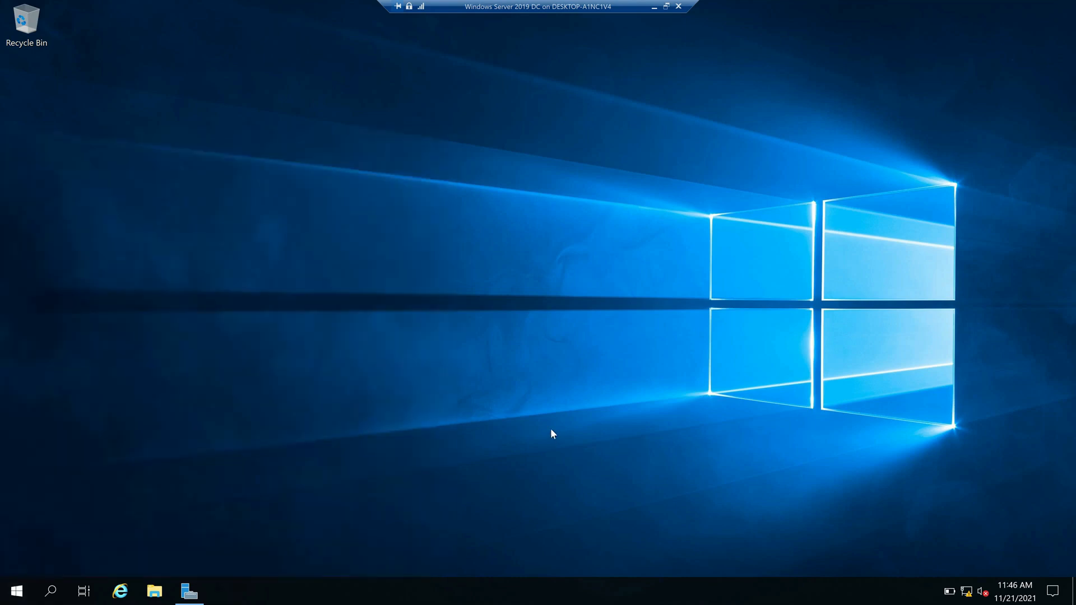
key("super")
type("run")
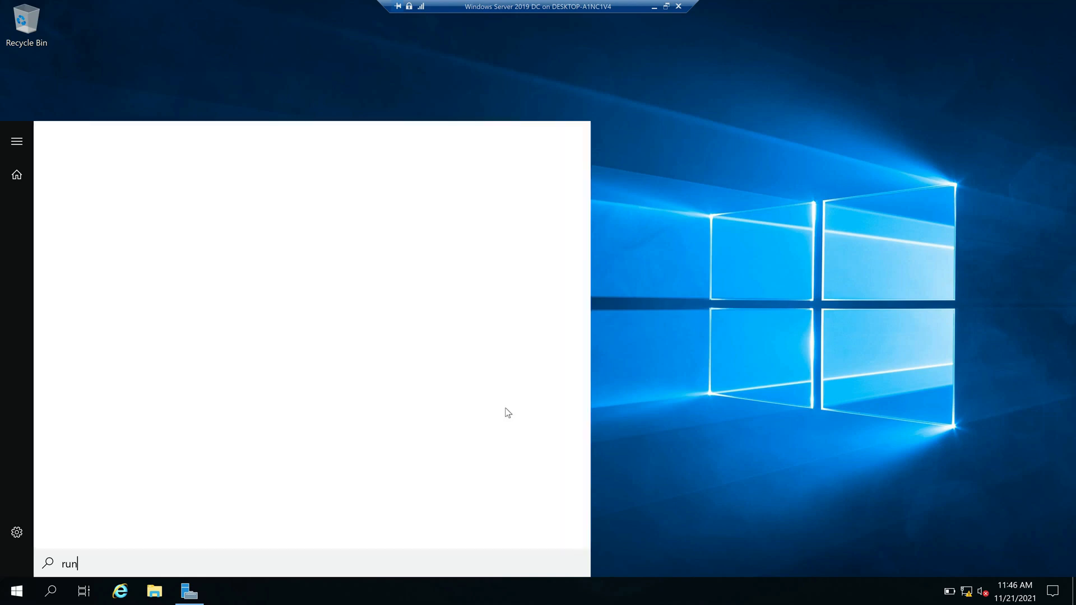
key("Return")
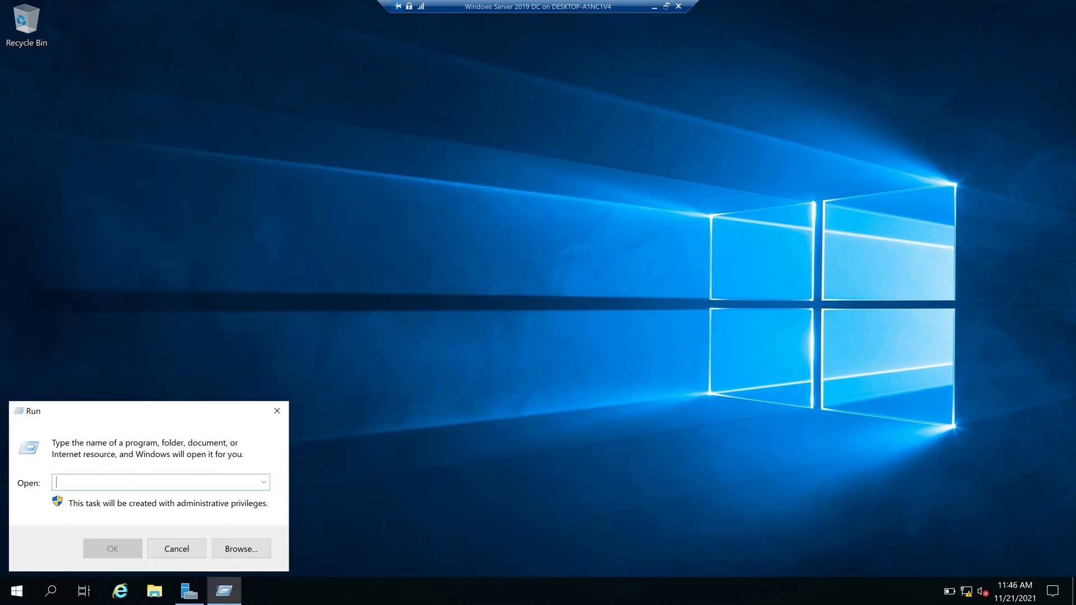
type("ncpa.cpl")
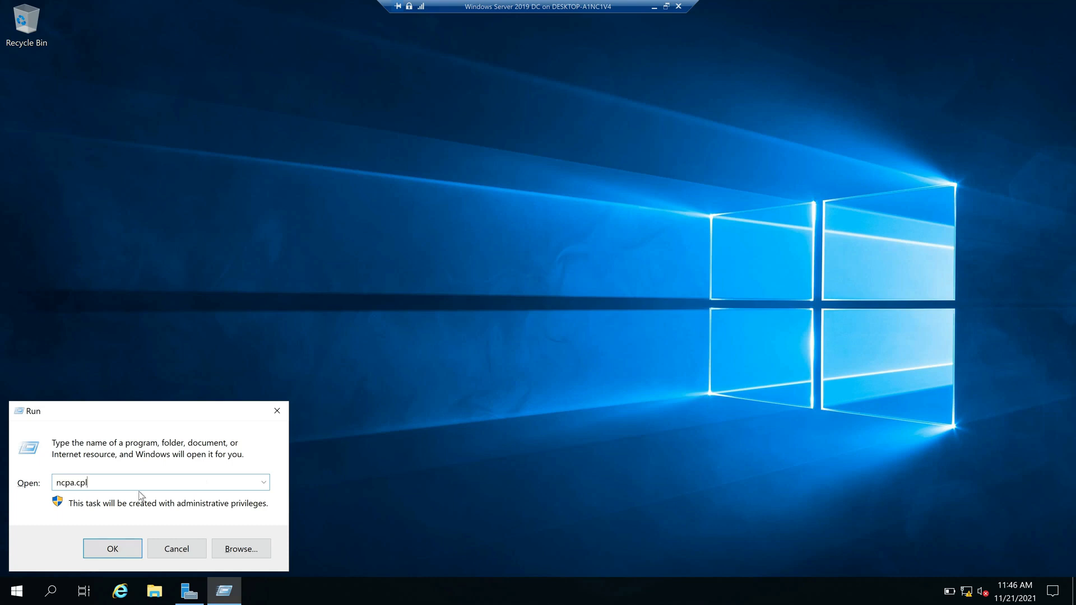
left_click(113, 549)
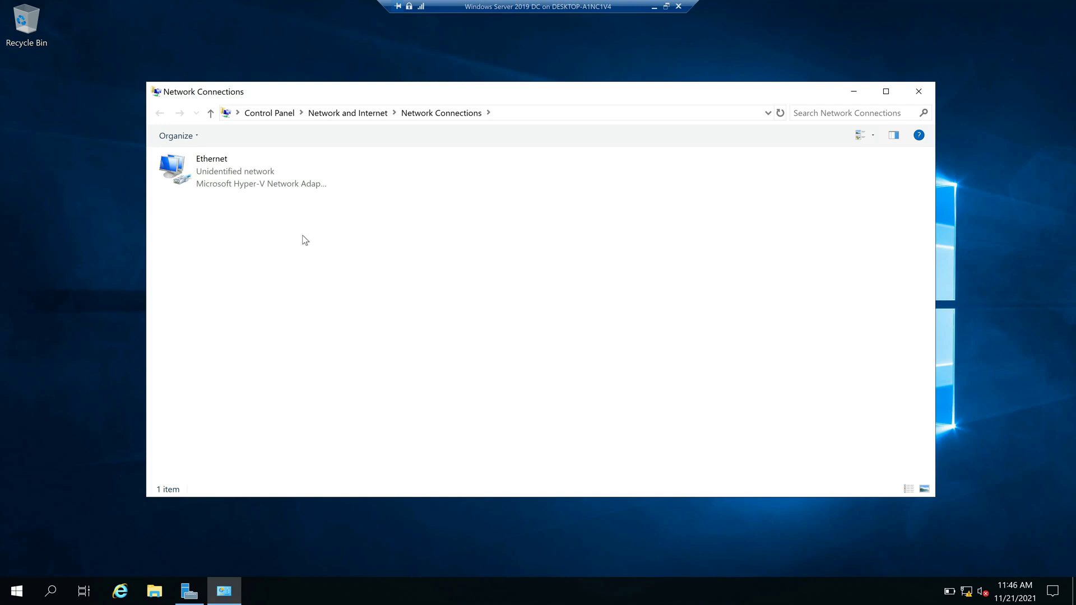
Disable IPv6 on the Ethernet adapter and open its IPv4 properties, moving the dialog aside
right_click(239, 174)
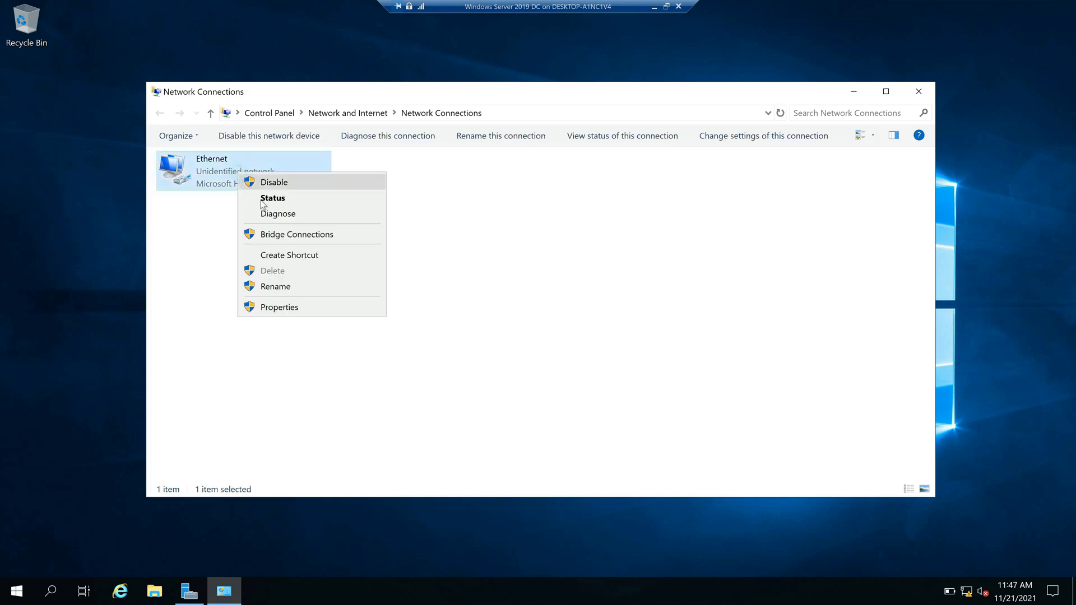
left_click(288, 308)
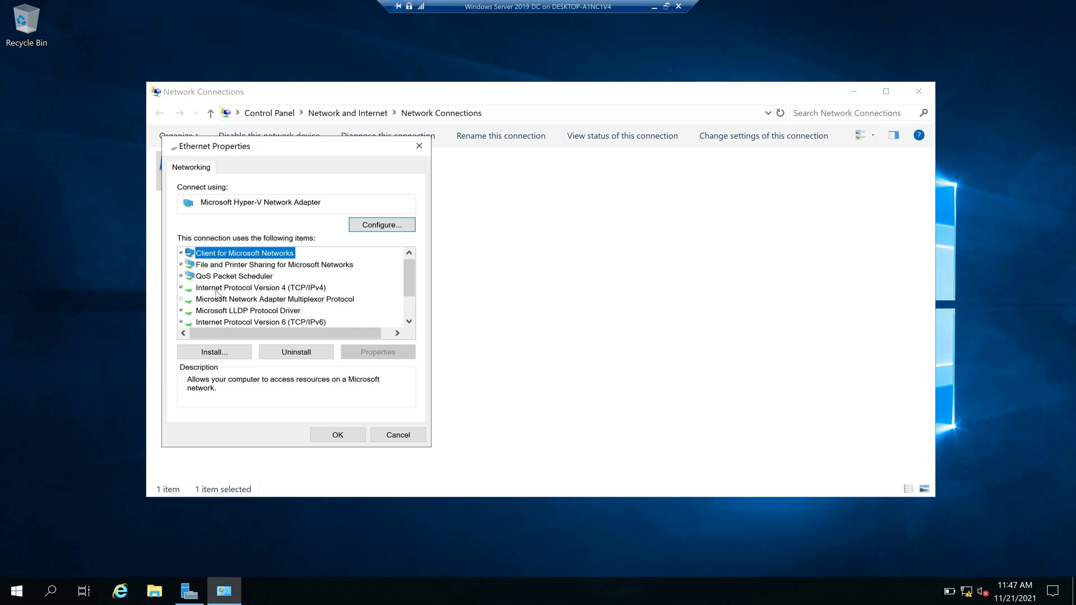
left_click(218, 289)
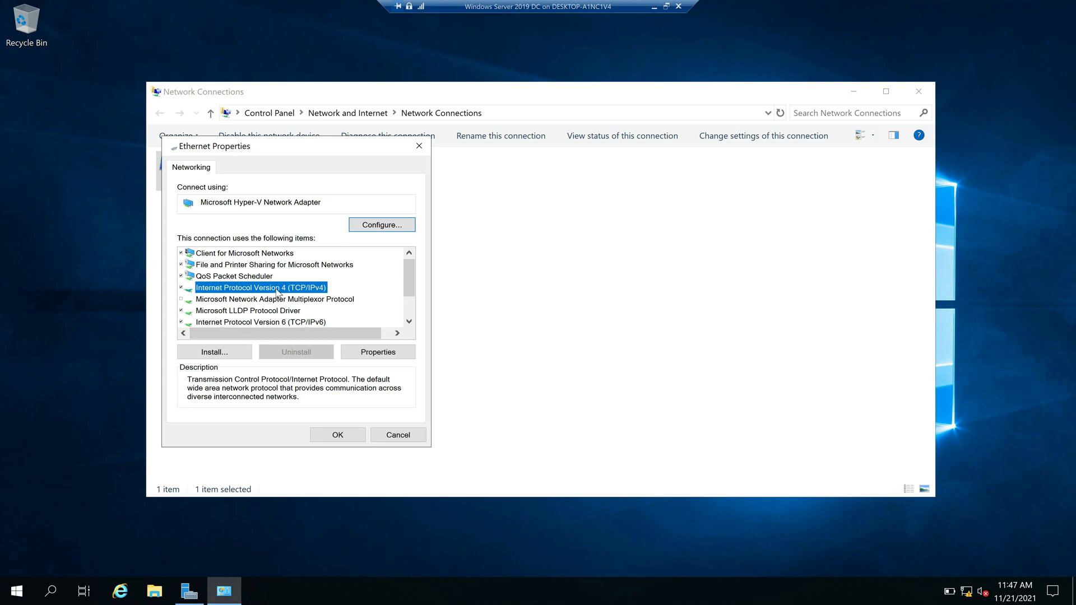
left_click(181, 323)
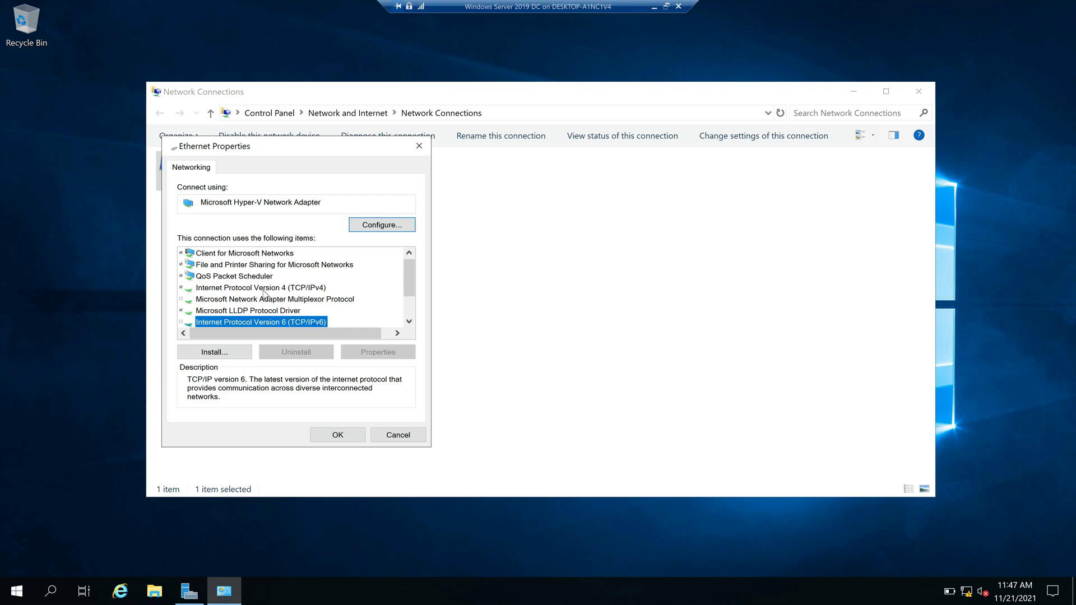
left_click(264, 289)
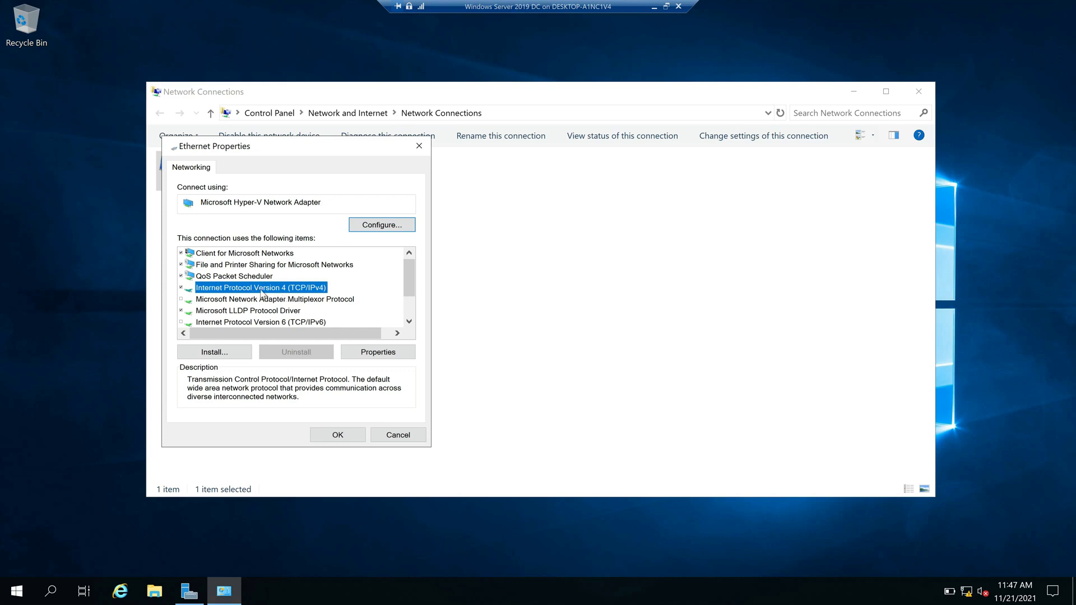
left_click(379, 355)
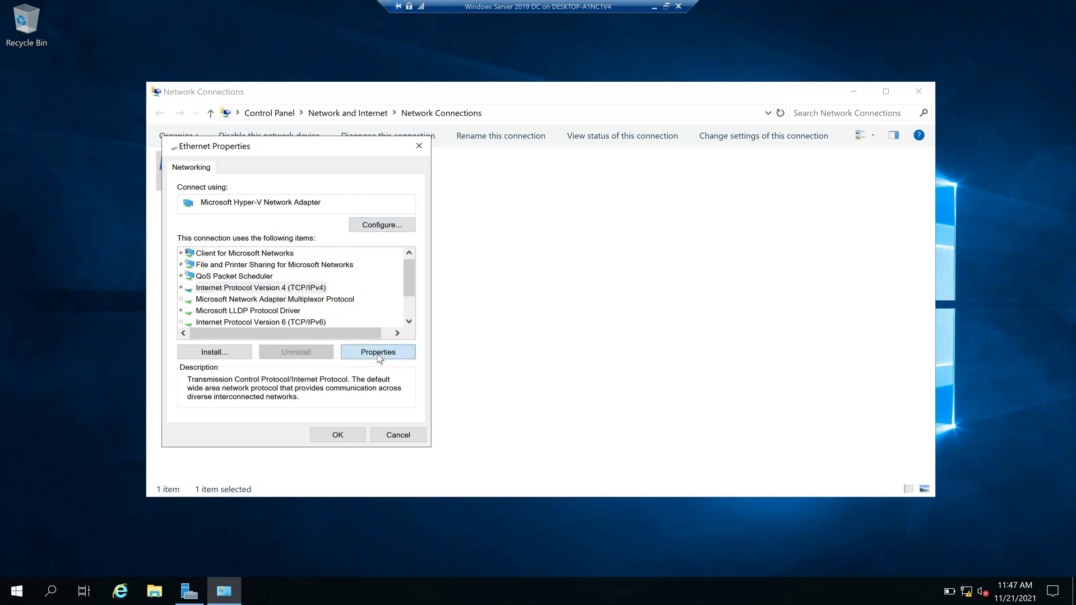
left_click_drag(358, 193, 640, 166)
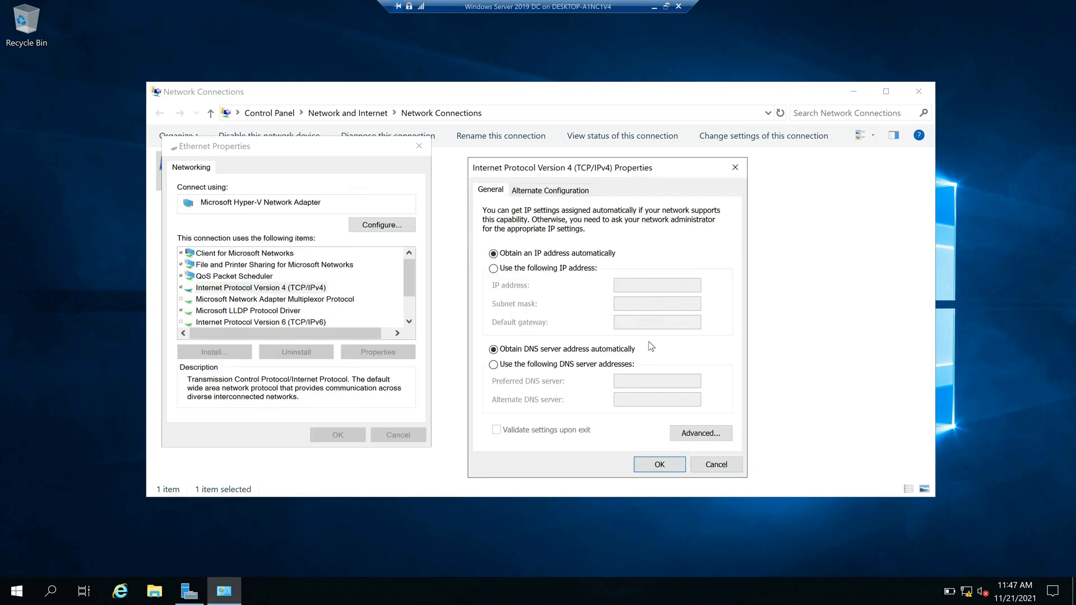
left_click(654, 6)
Look up the server's 172.16.20.5 address on the Paint topology diagram, then return to the server VM
left_click(710, 591)
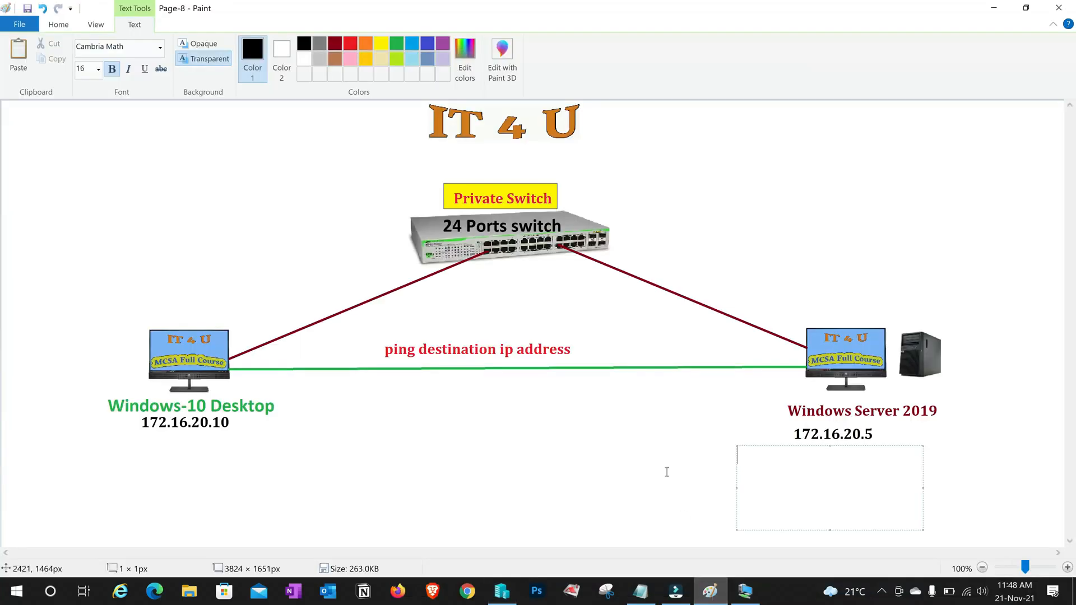
left_click(665, 471)
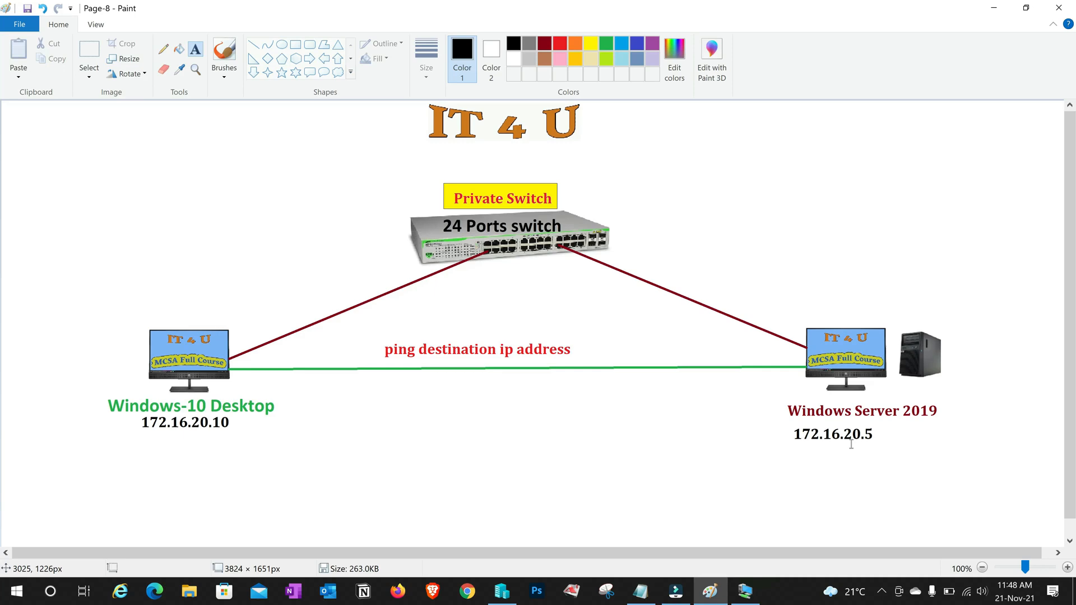
left_click(751, 603)
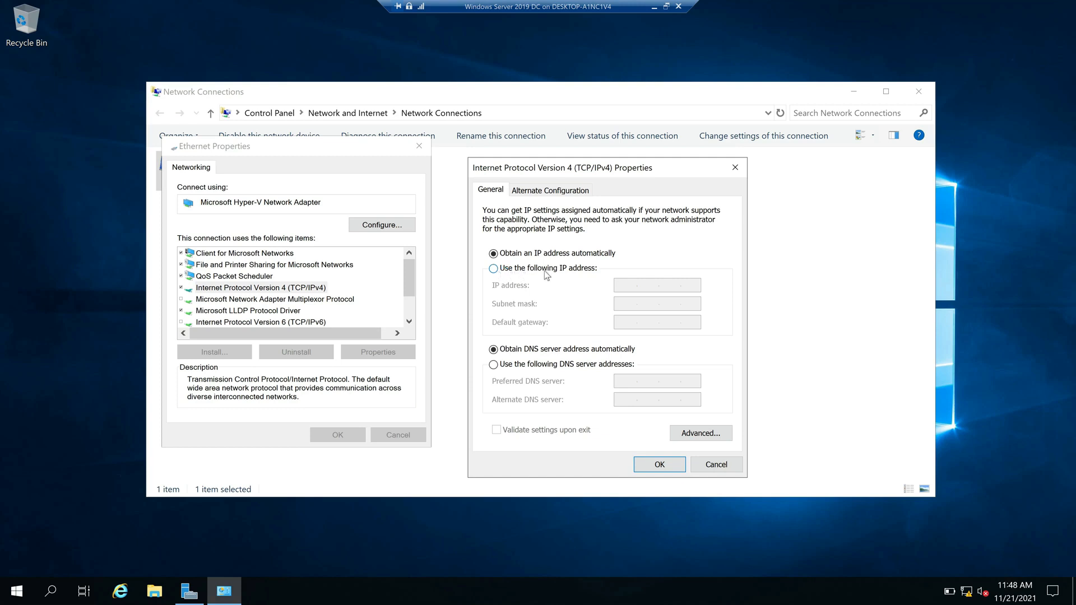
Set the server adapter's IPv4 to static 172.16.20.5 with mask 255.255.0.0 and save
left_click(493, 268)
type("172.16.20.")
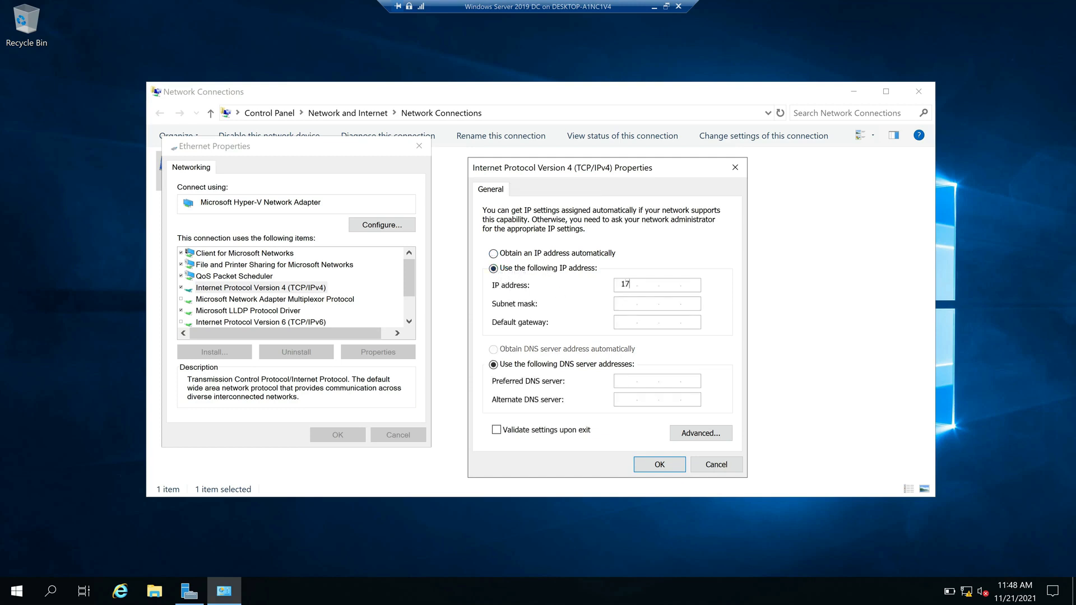
type("5")
key("Tab")
left_click(660, 465)
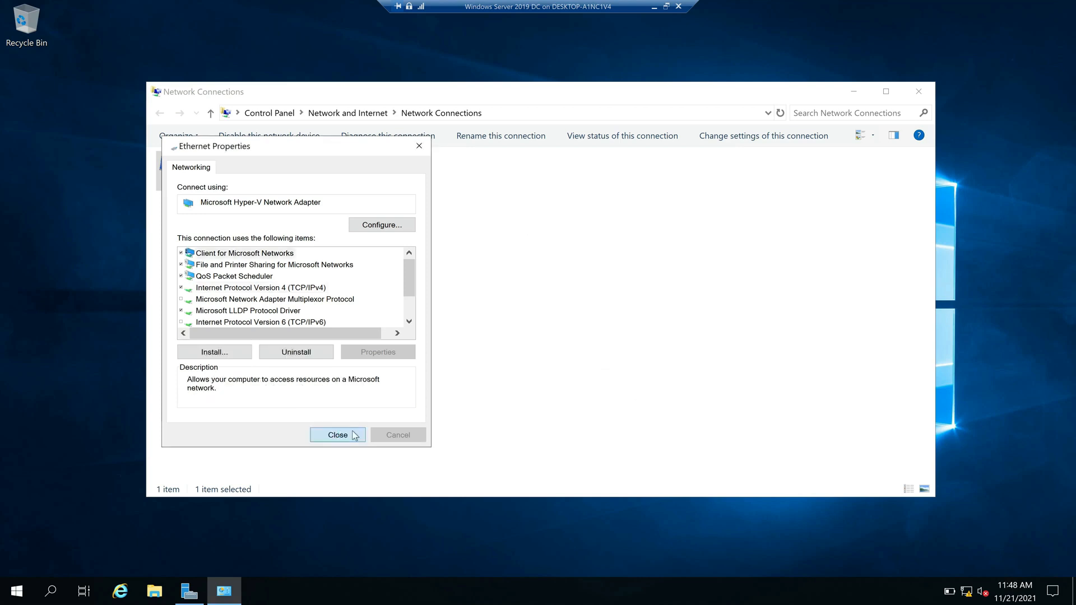
Apply the adapter changes and verify 172.16.20.5 / 255.255.0.0 with ipconfig, then return to the host
left_click(342, 435)
key("super+r")
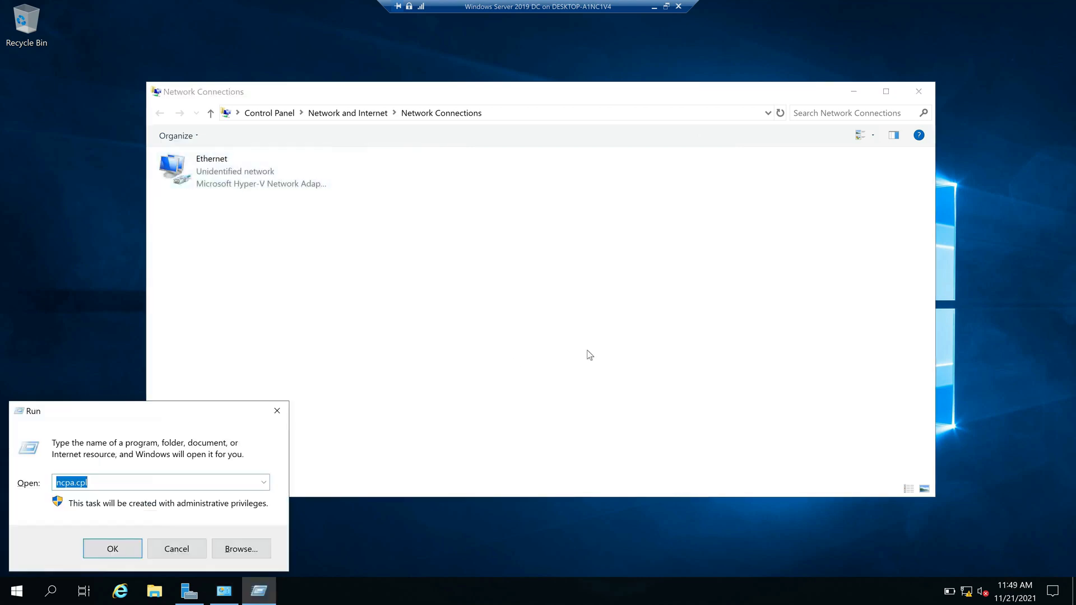
type("cmd")
key("Return")
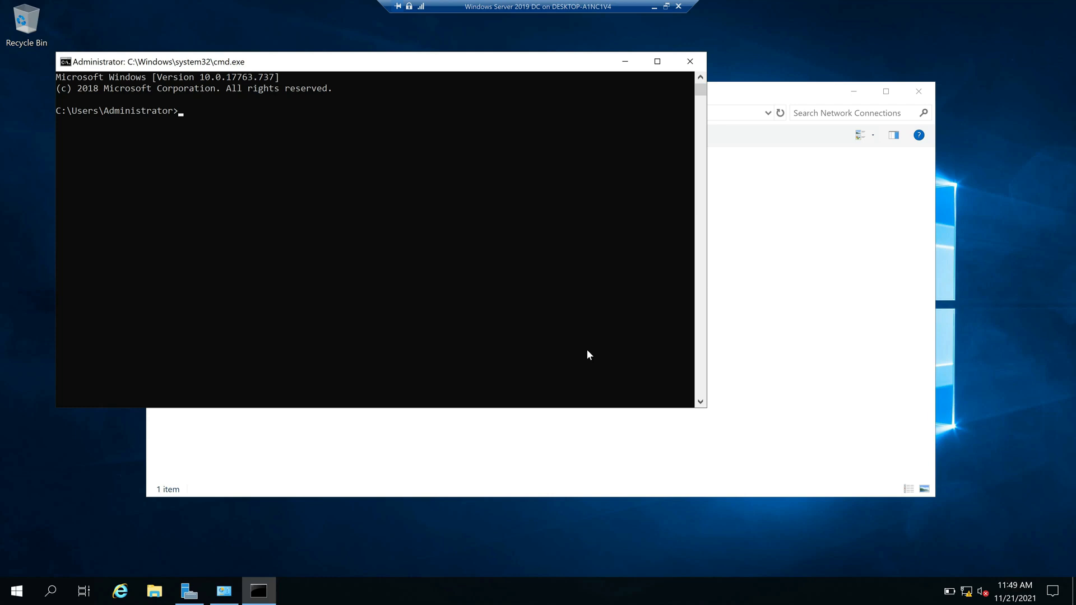
type("ipconfig")
key("Return")
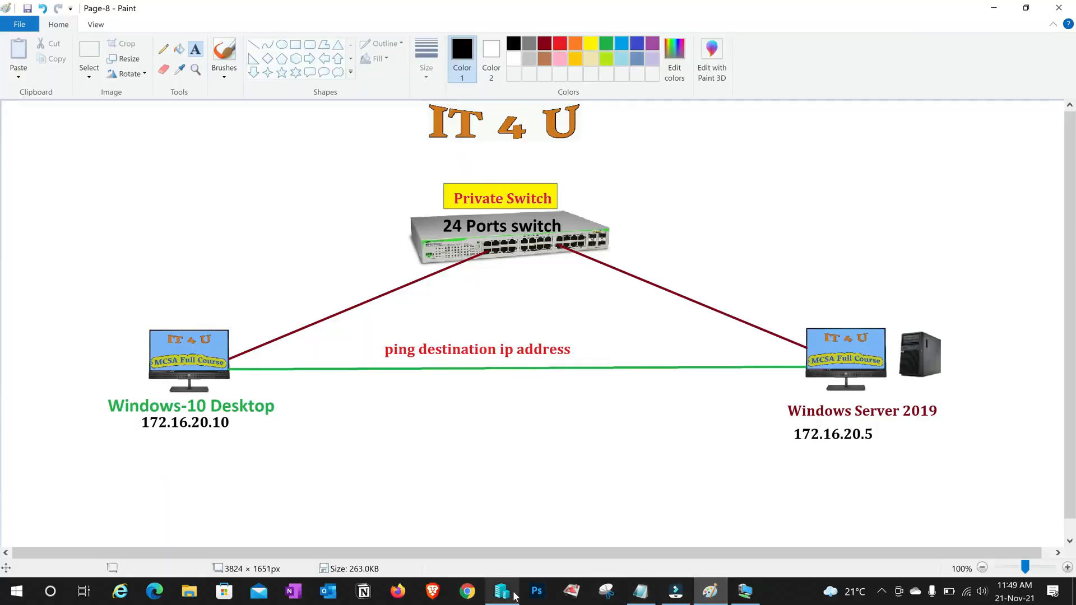
left_click(501, 591)
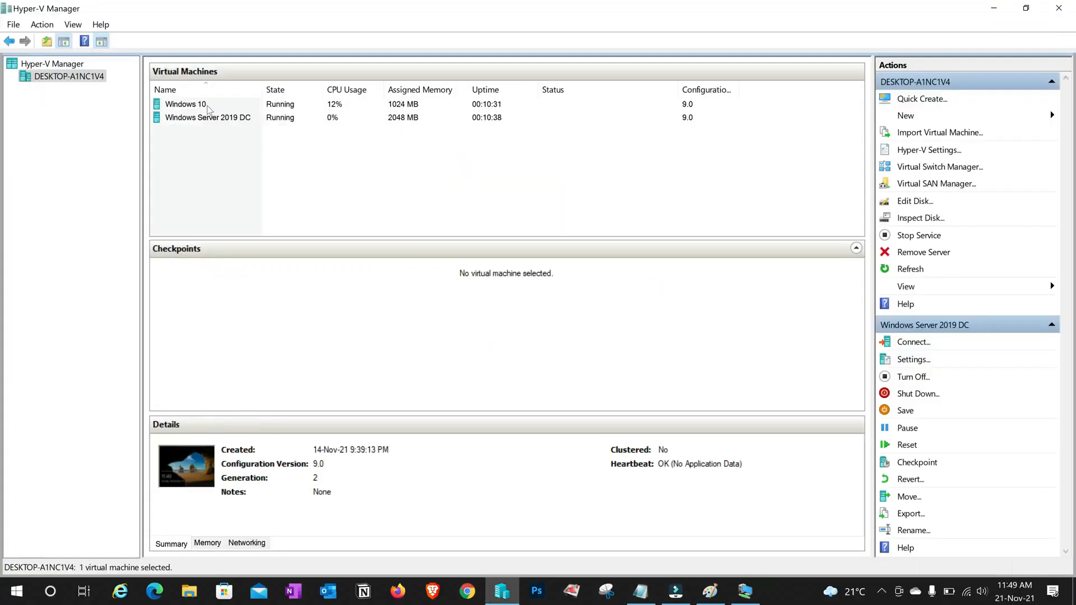
Connect to the Windows 10 VM with the display set to Full Screen
left_click(208, 109)
right_click(208, 107)
left_click(233, 115)
left_click_drag(350, 164, 403, 164)
left_click(431, 222)
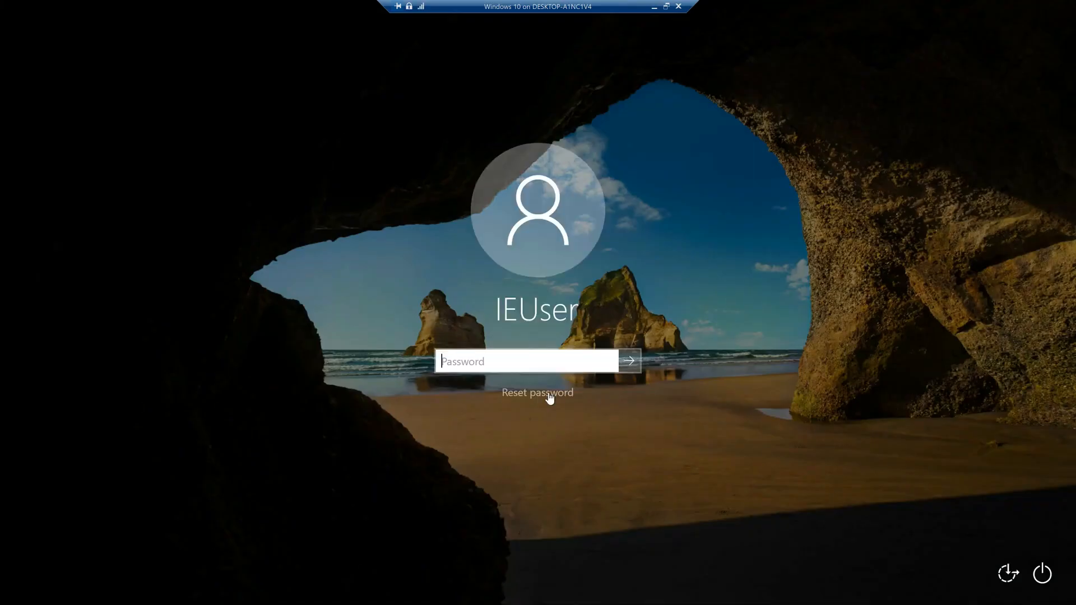
Sign in to Windows 10 with the account password and bring up the Run prompt
type("Passw0rd!")
left_click(611, 365)
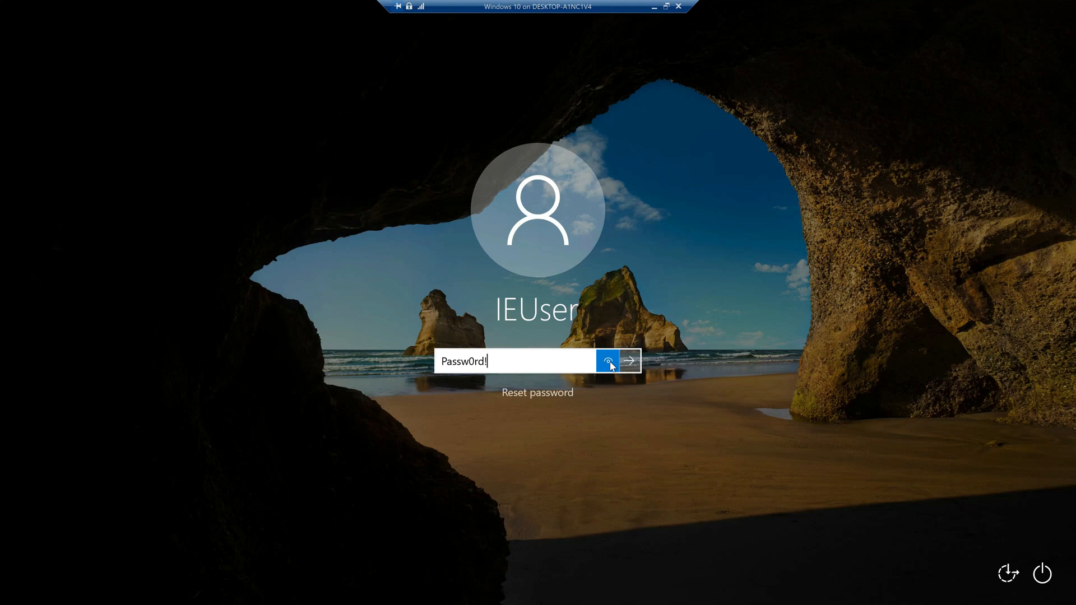
key("Return")
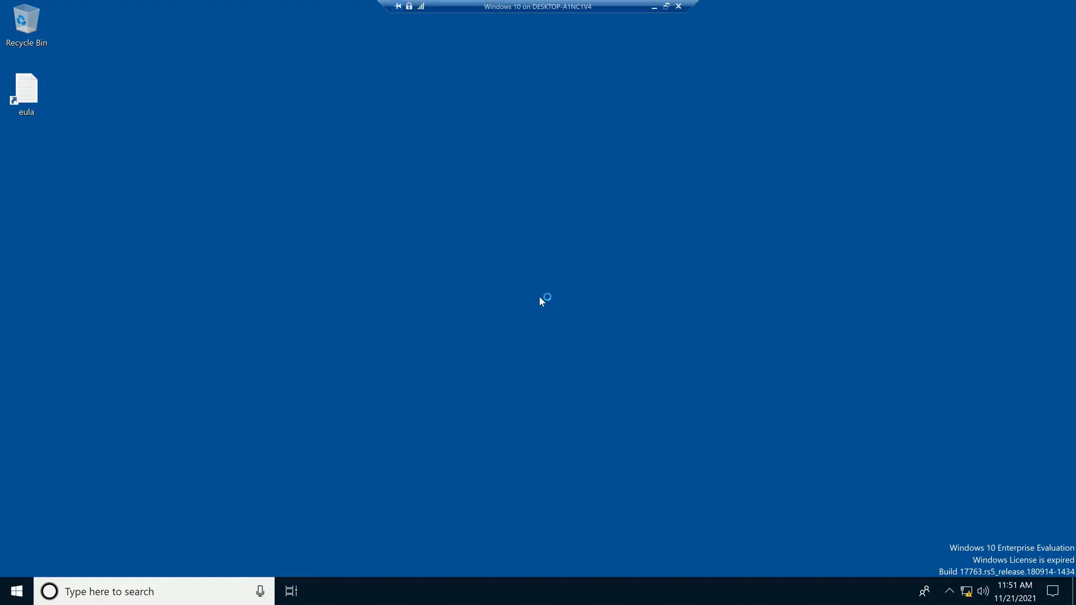
key("super+r")
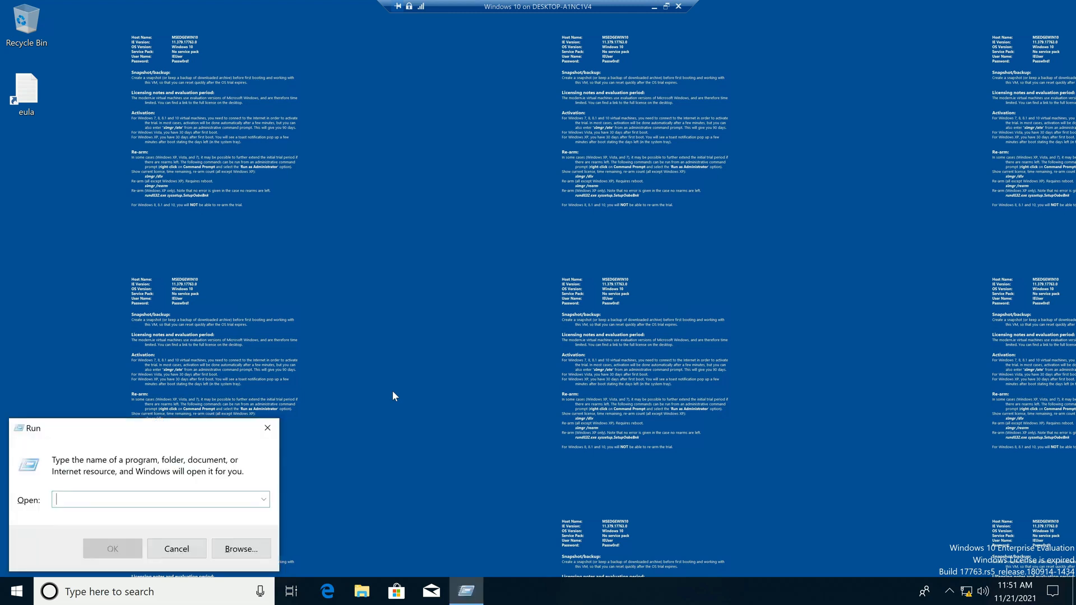
Open Ethernet 2's properties via ncpa.cpl and turn off IPv6
type("ncpa.cpl")
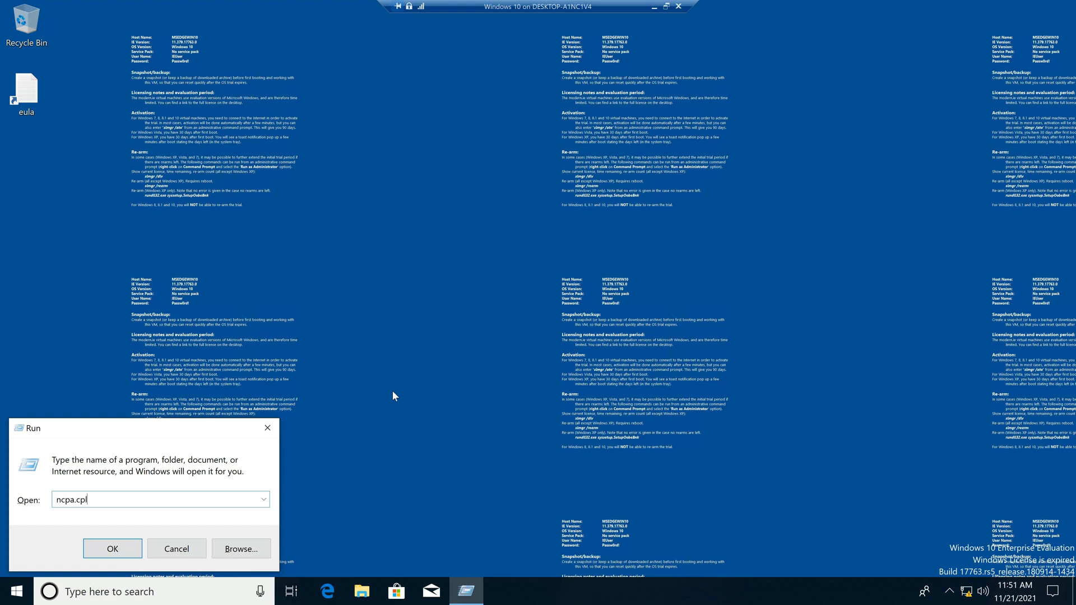
key("Return")
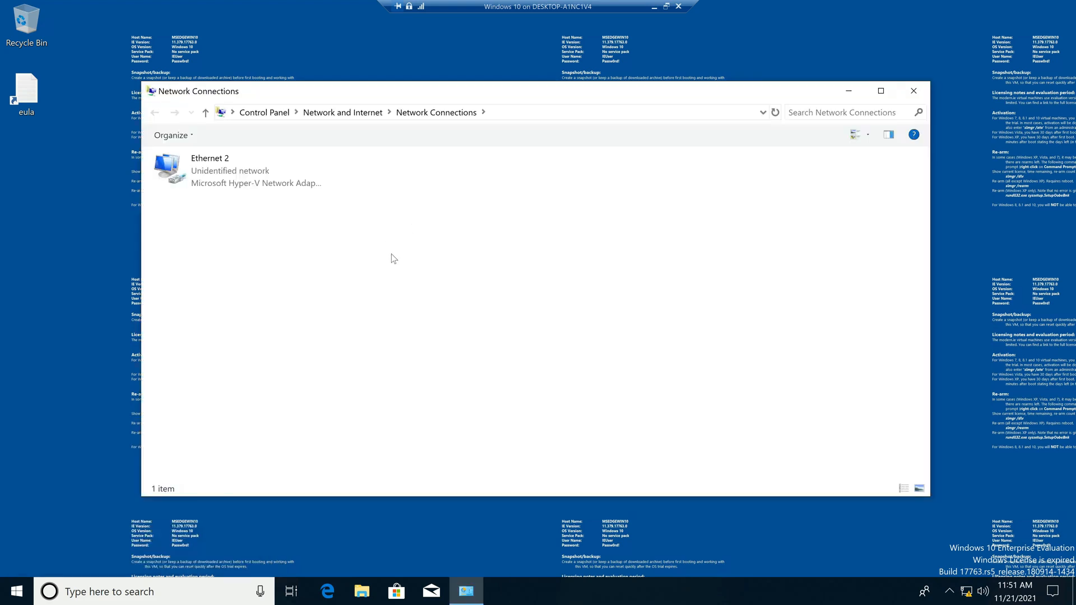
double_click(237, 186)
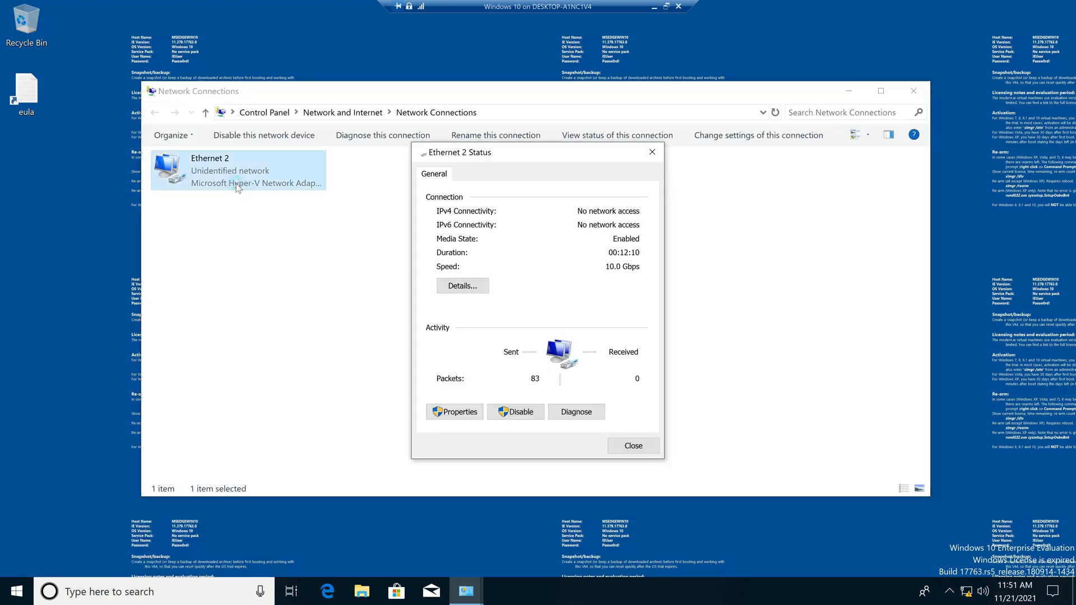
left_click(471, 412)
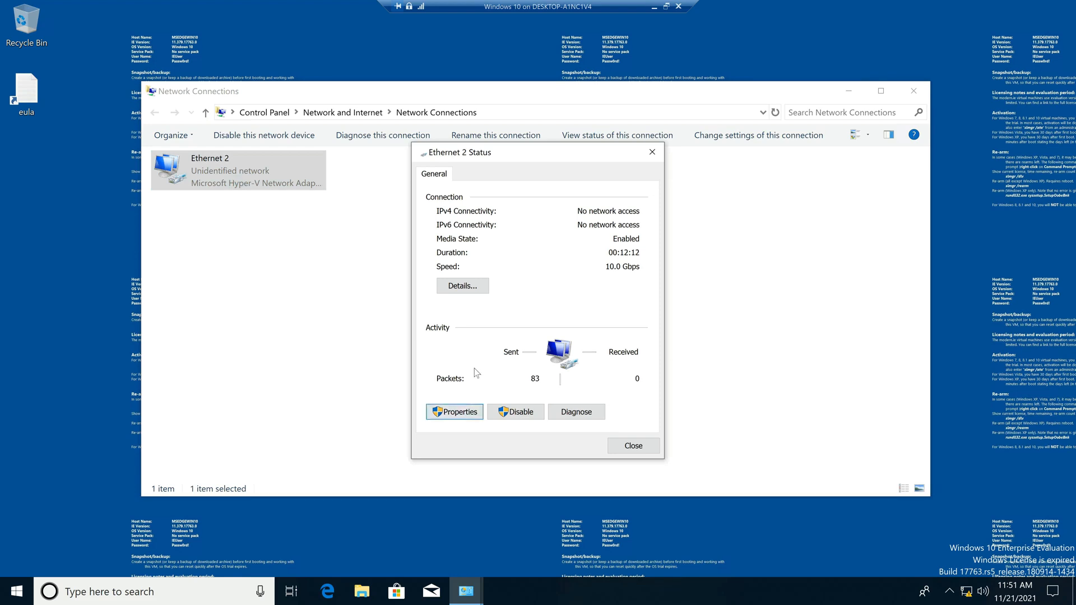
left_click(448, 349)
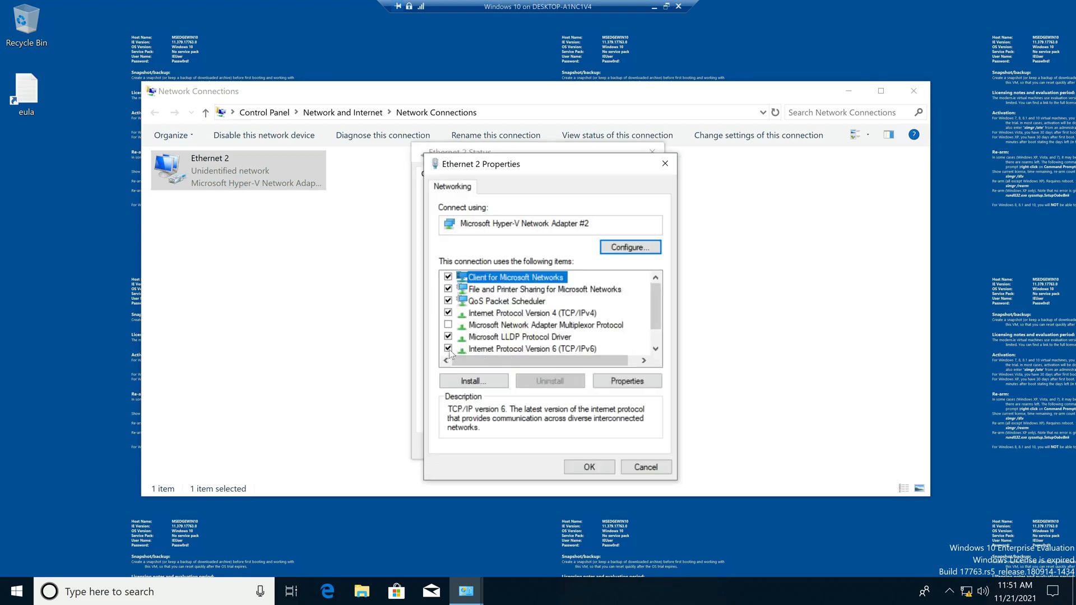
Give Ethernet 2 static IPv4 172.16.20.10 with mask 255.255.0.0 and close the properties
left_click(507, 315)
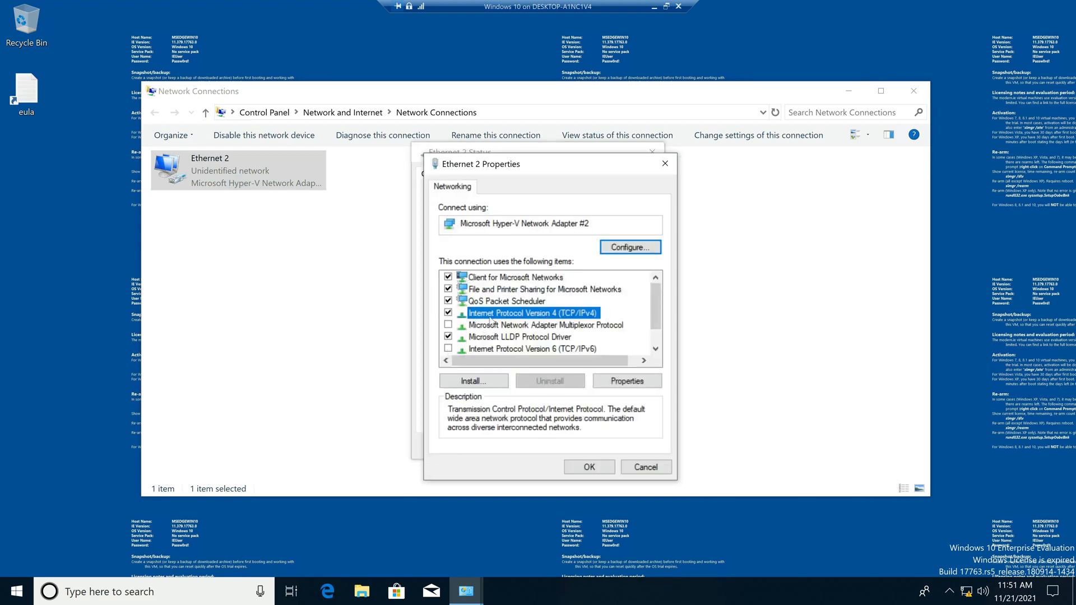
left_click(619, 382)
left_click(505, 322)
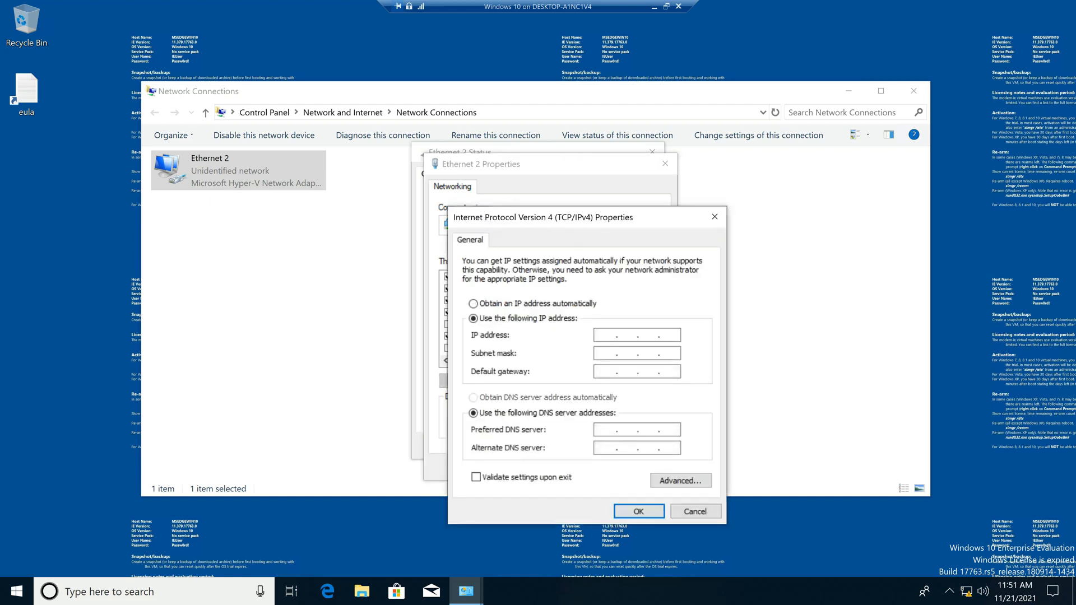
type("172 . 16 . 20 . 10")
key("Tab")
key("Tab")
left_click(639, 512)
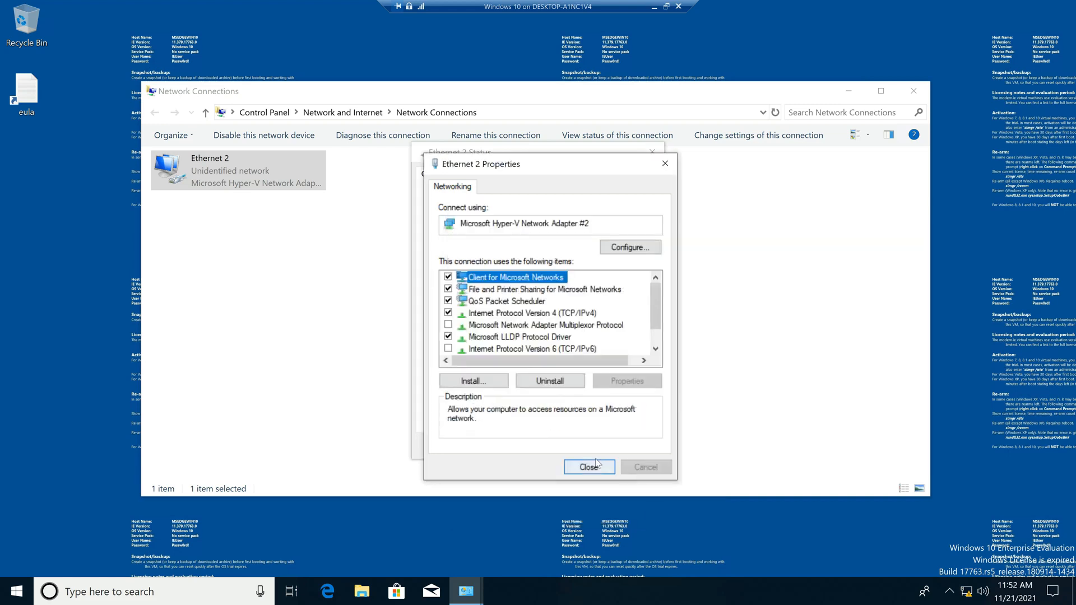
left_click(596, 469)
Launch cmd from Run on the Windows 10 VM and run ipconfig
key("super+d")
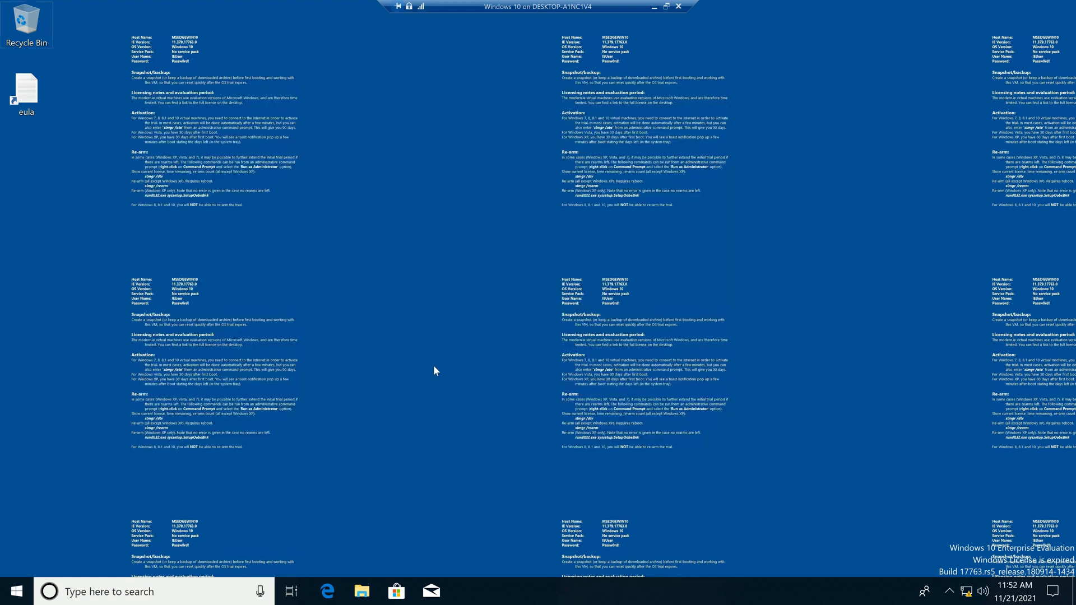
key("super+r")
type("cmd")
key("Return")
type("ipconfig")
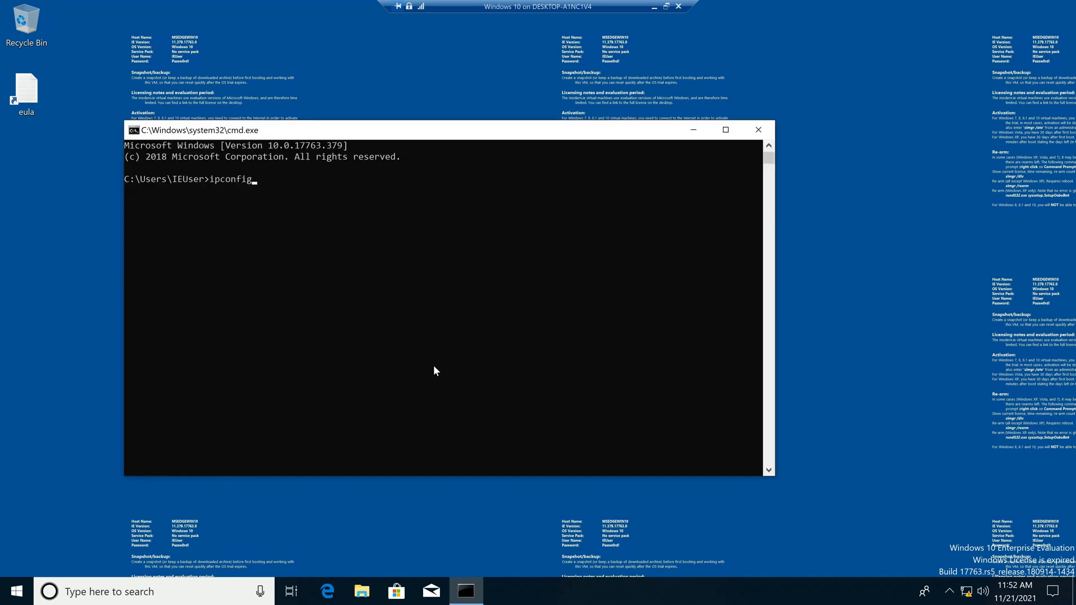
key("Return")
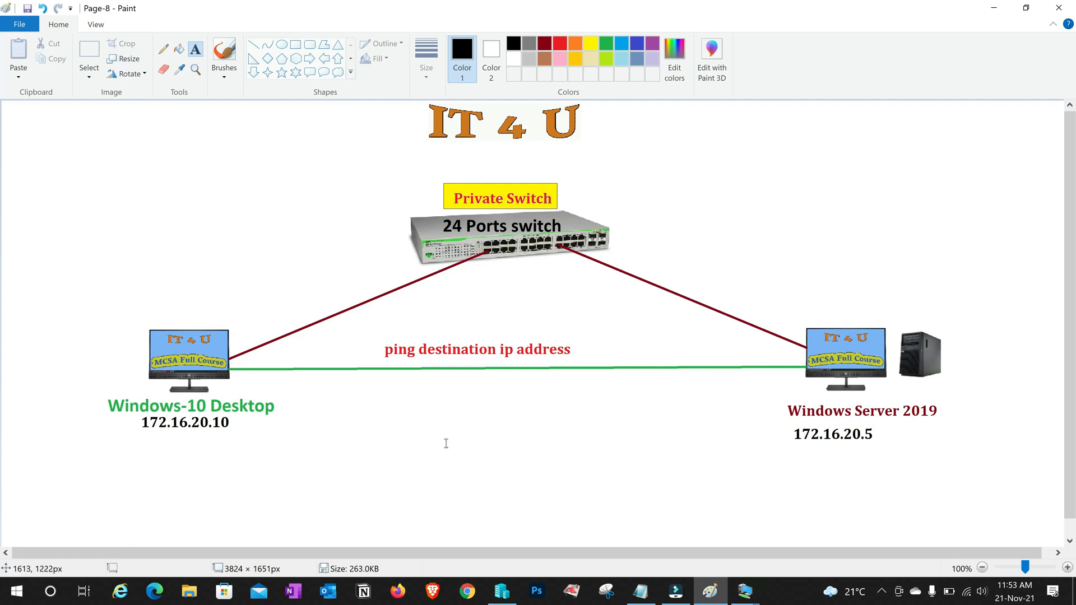
Add a 'ping 172.16.20.5' text label under the Windows 10 desktop on the diagram
left_click_drag(340, 361, 528, 445)
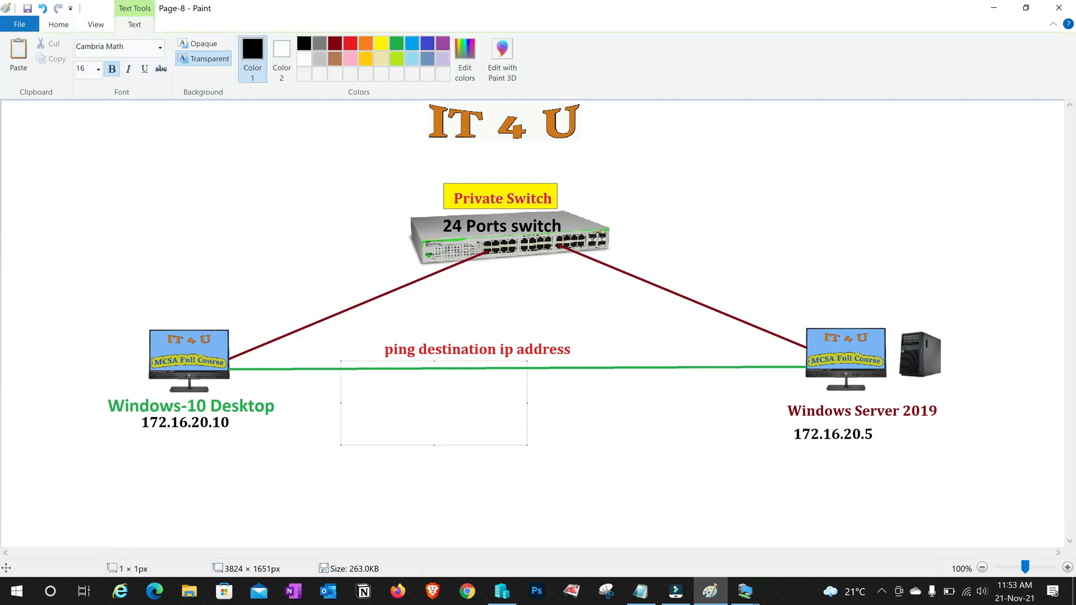
left_click_drag(374, 362, 377, 383)
type("ping 172.16.20.5")
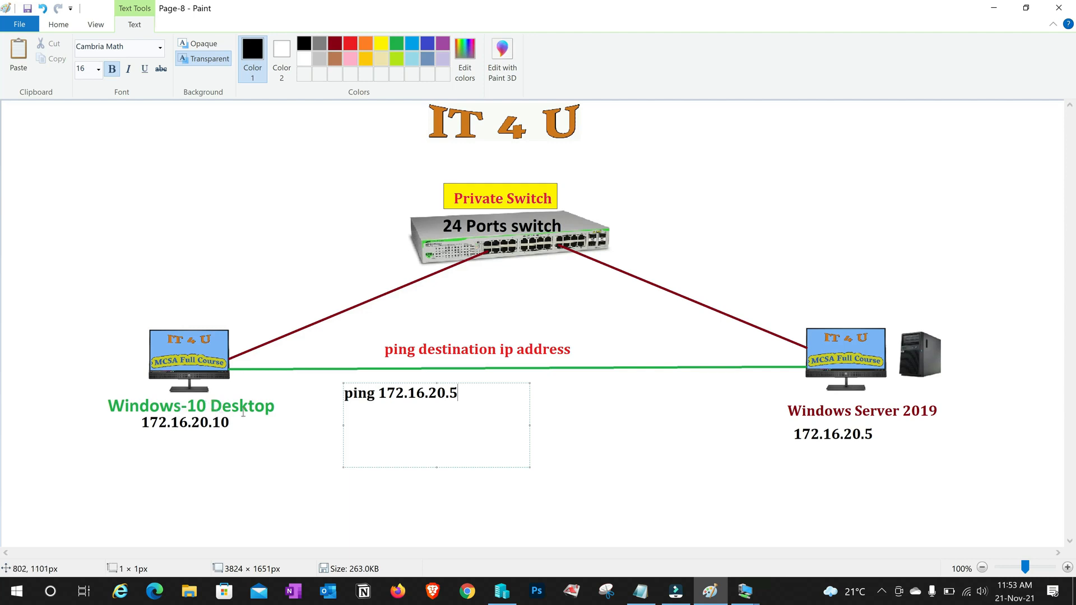
left_click(581, 464)
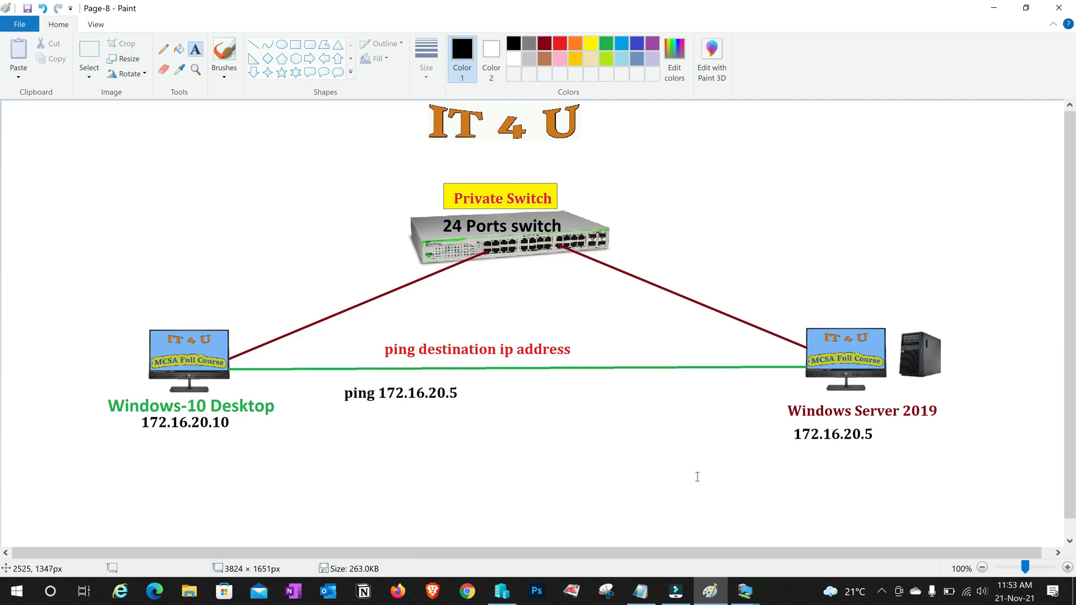
Add a 'ping 172.16.20.10' text label beneath the Windows Server 2019 address
left_click(685, 459)
type("ping")
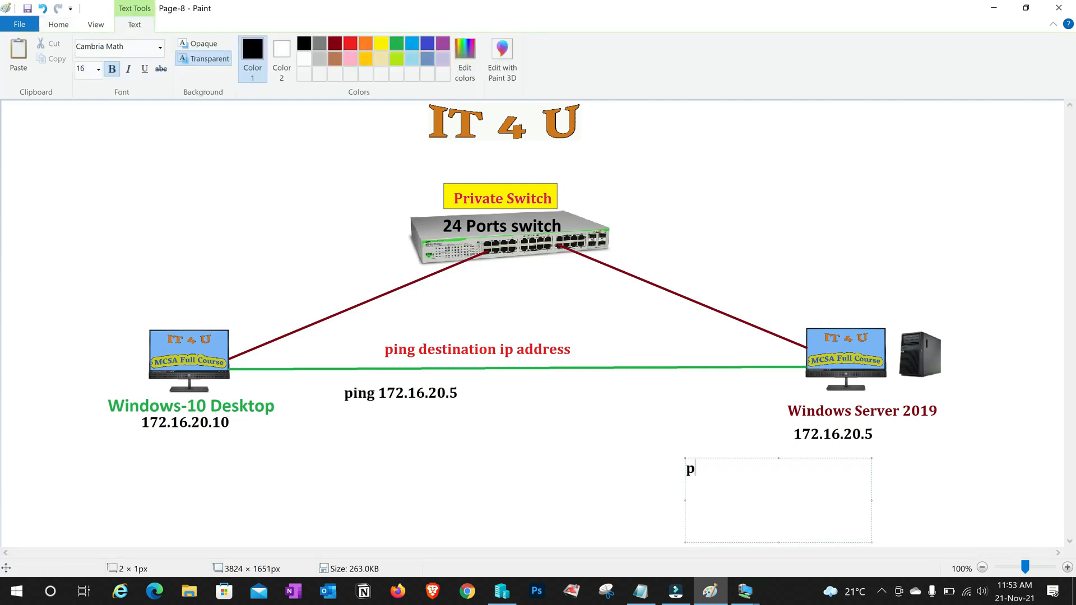
type(" 172.16.20.10")
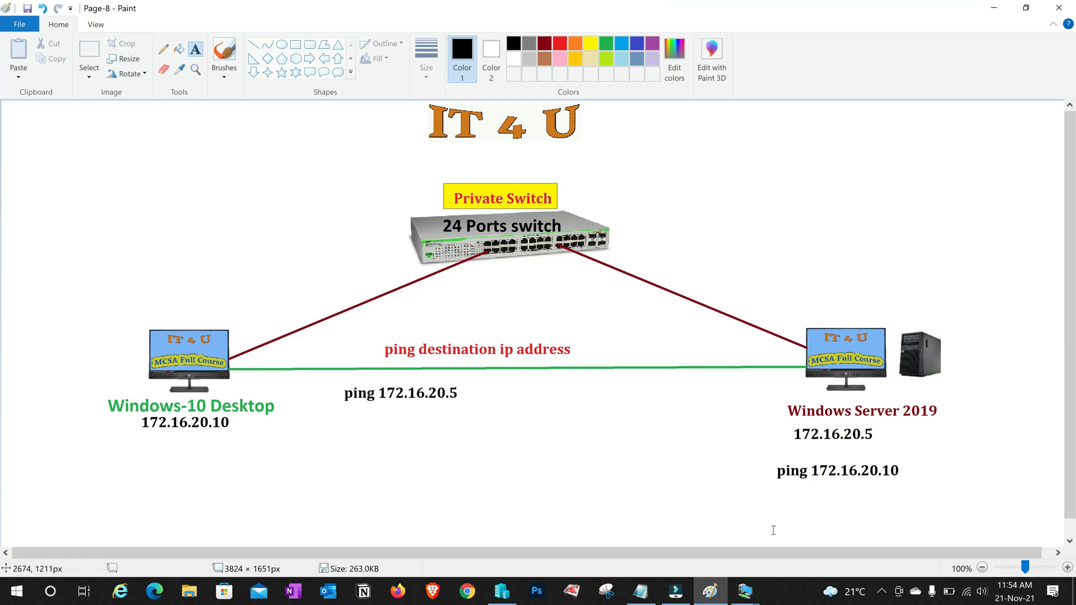
mouse_move(748, 598)
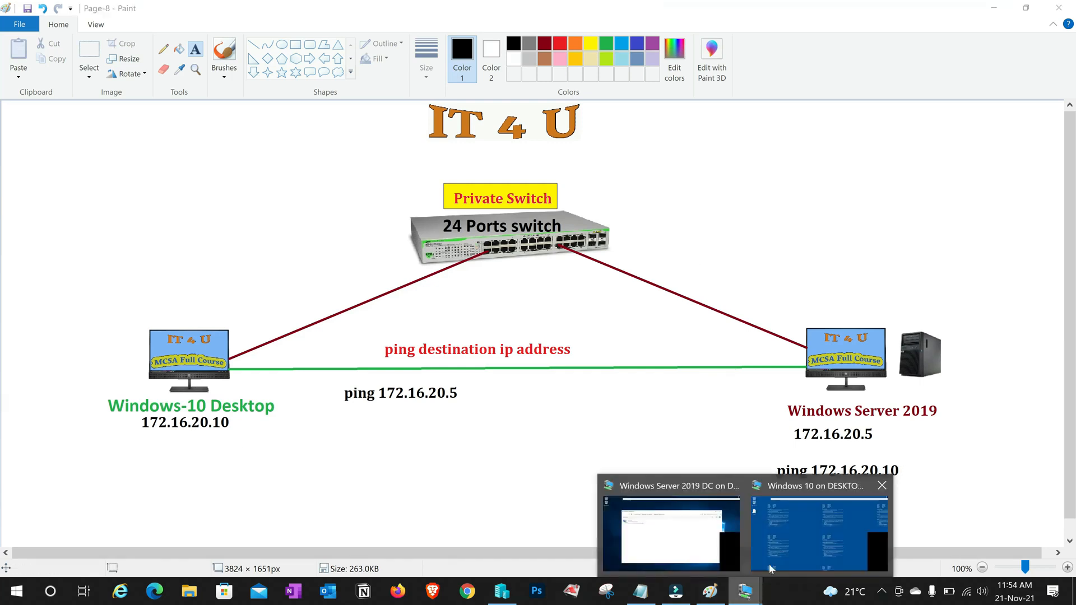
left_click(790, 537)
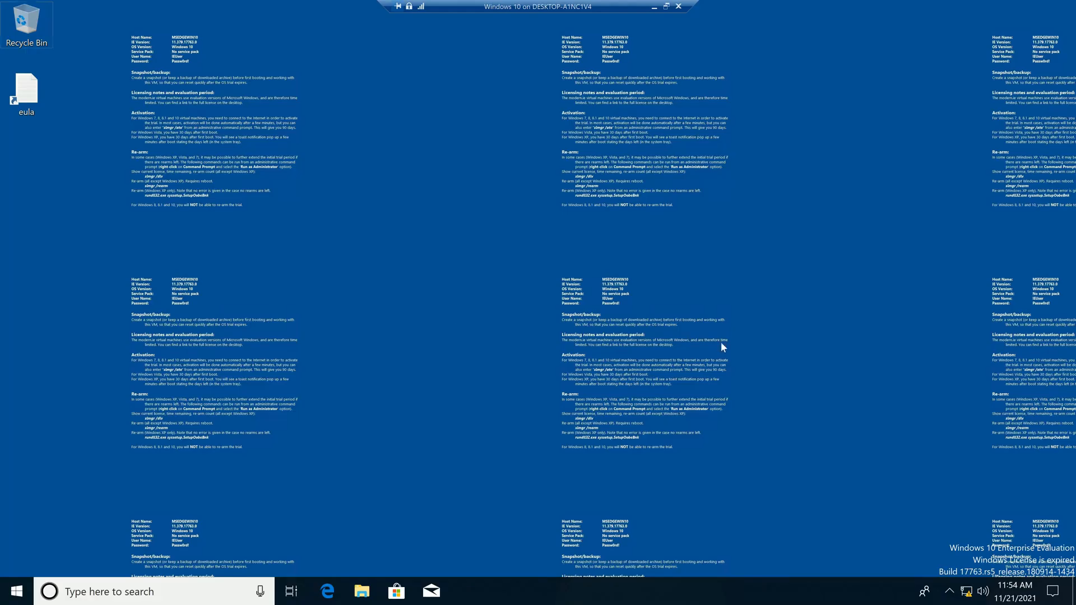
From a Windows 10 command prompt, run 'ping 172.16.20.5'; all four requests time out
key("super+r")
type("cmd")
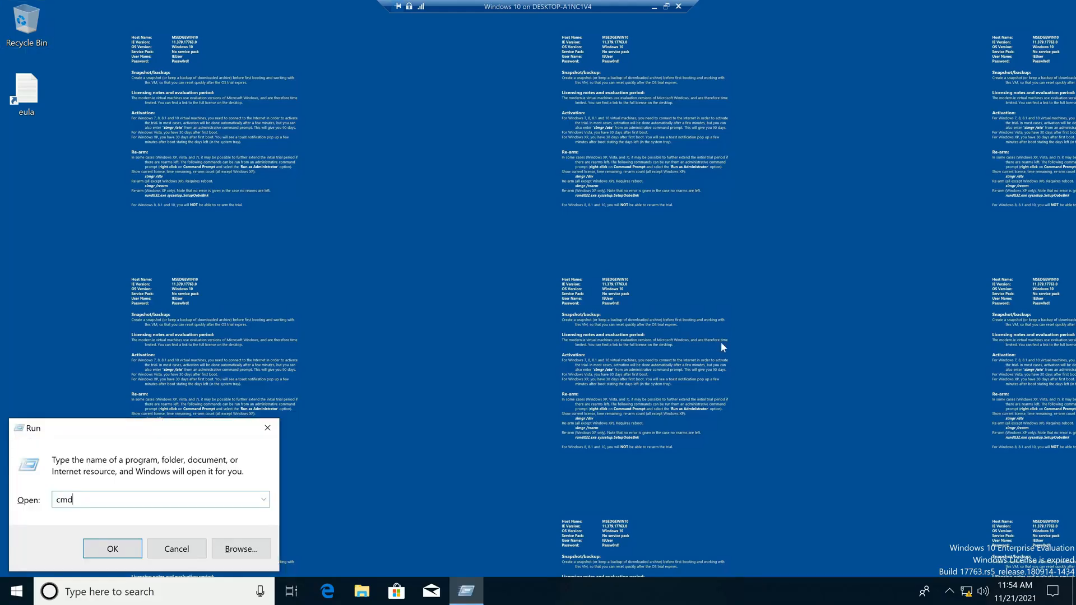
key("Return")
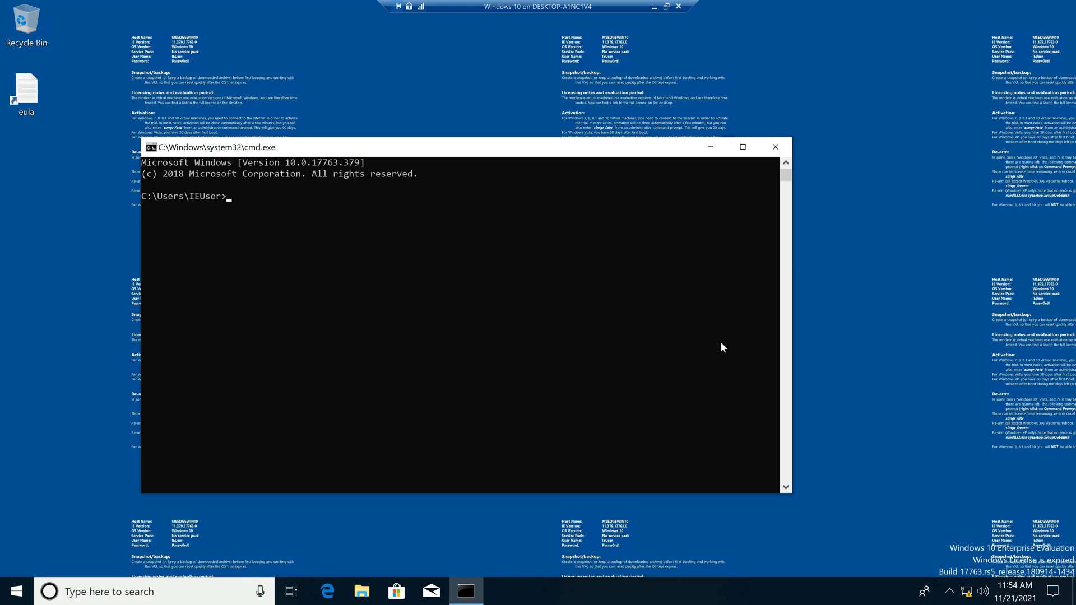
type("ping 172.16.20.5")
key("Return")
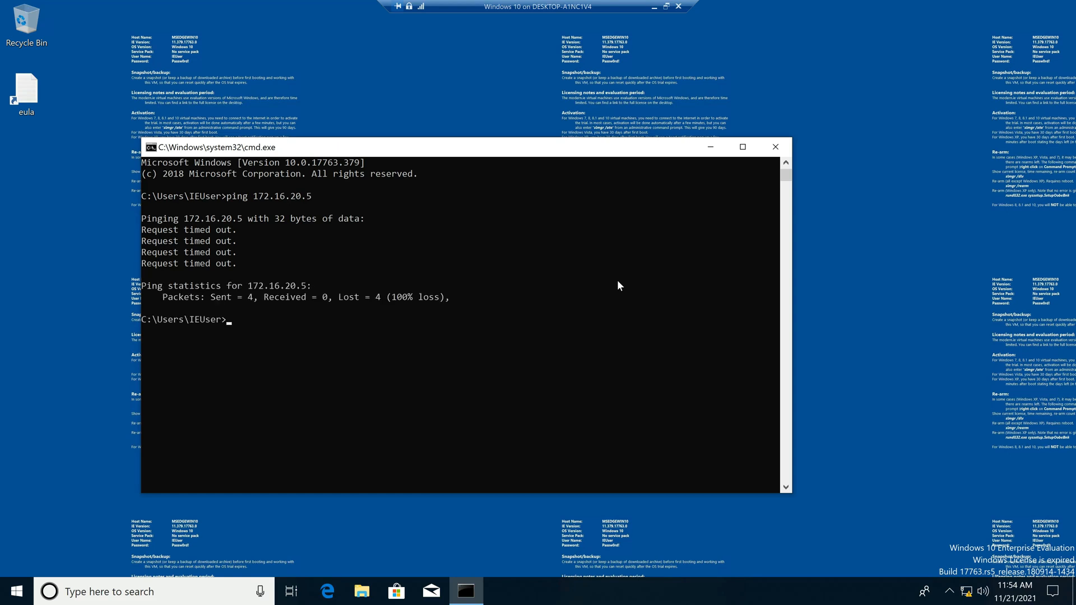
Exit full screen and switch to the Windows Server 2019 VM session
left_click(666, 6)
left_click(744, 591)
left_click(681, 526)
From the server's command prompt, run 'ping 172.16.20.10'; all four packets are lost
key("super+r")
key("Return")
type("ping ")
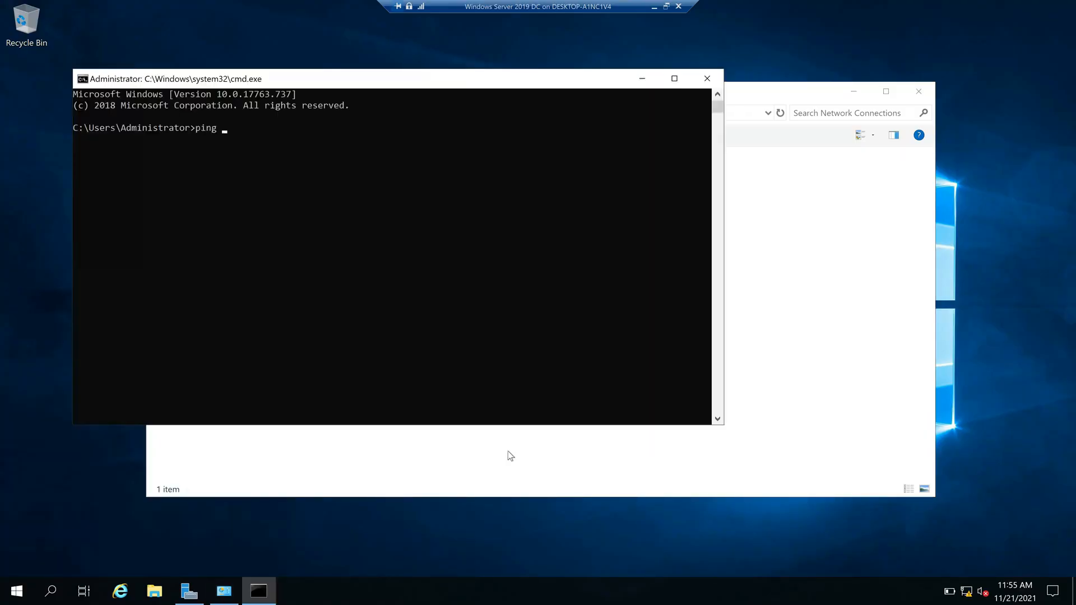
type("172.16.20.10")
key("Return")
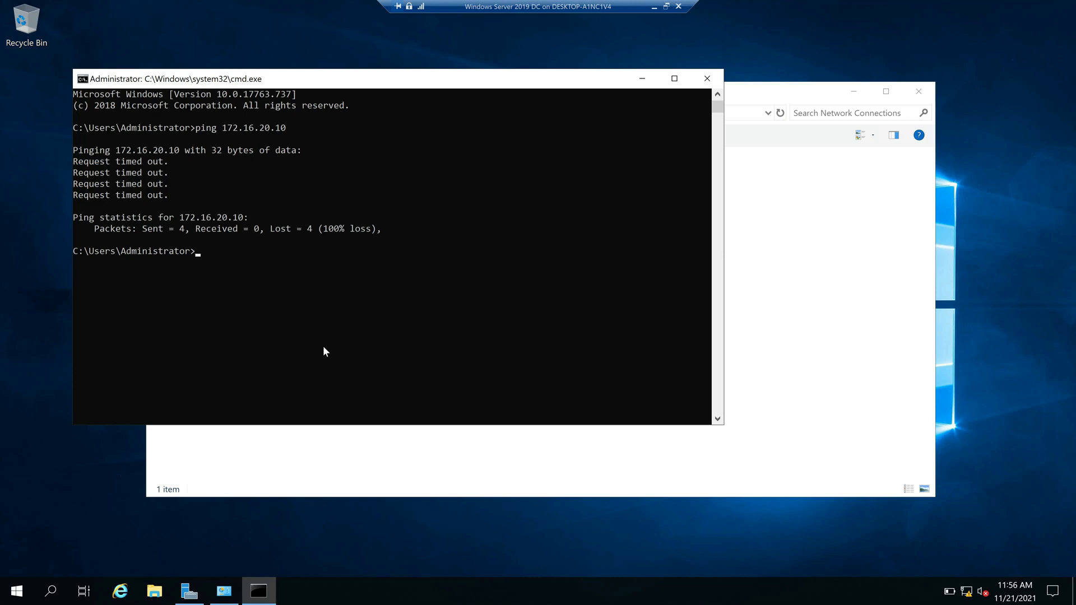
key("super+r")
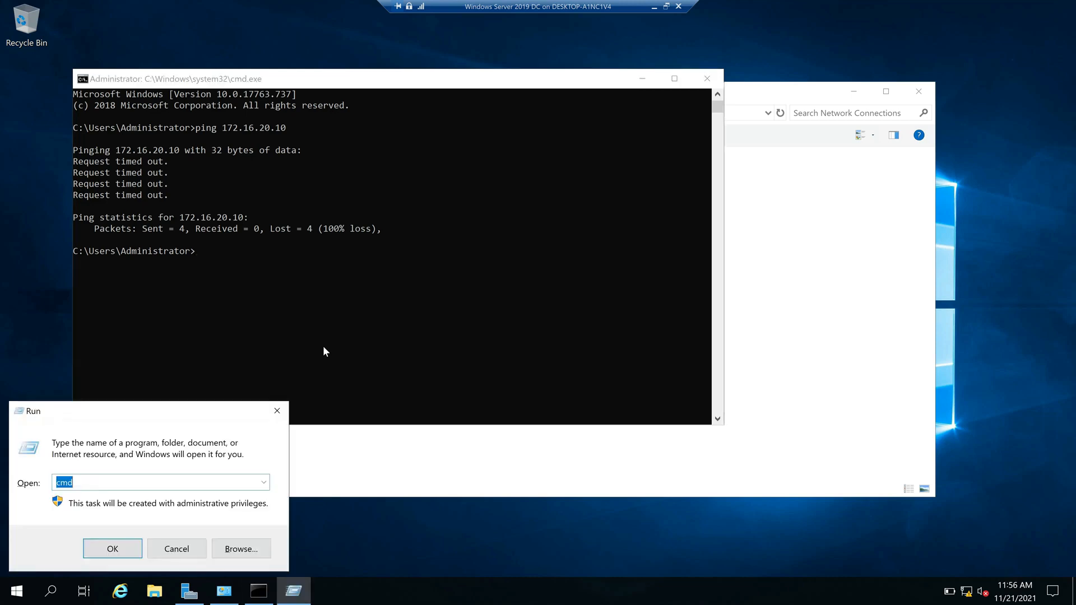
Use firewall.cpl to turn off Windows Defender Firewall for public networks on the server
type("firewall.cpl")
key("Return")
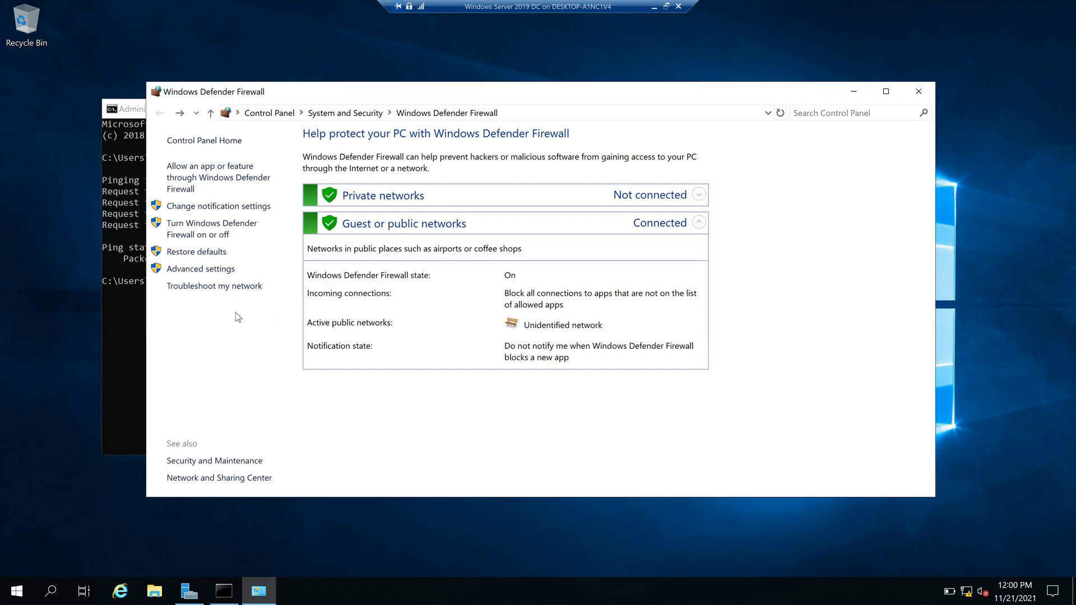
left_click(221, 229)
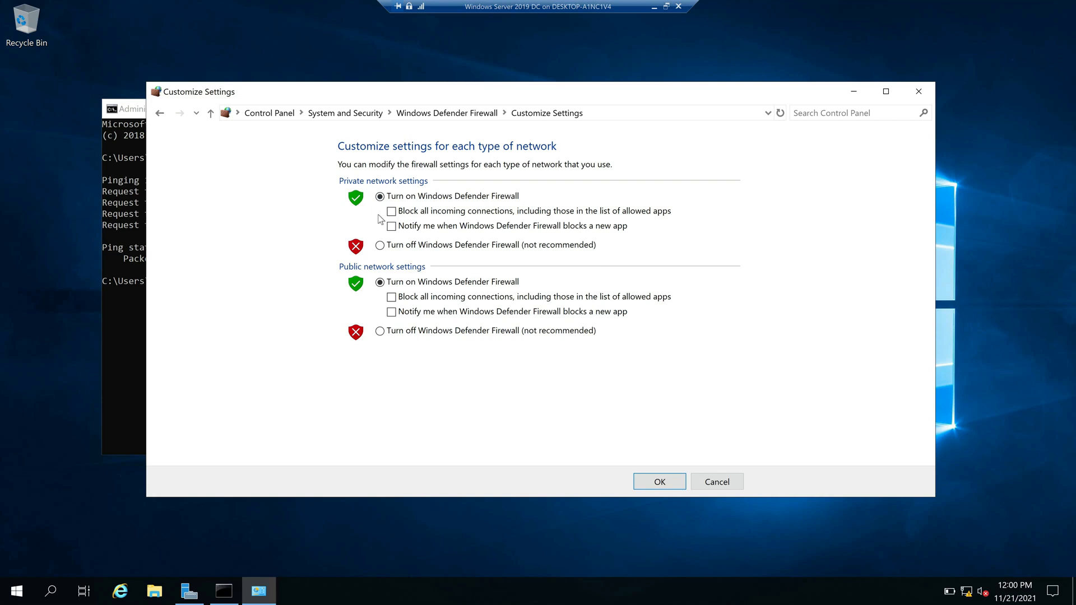
left_click(380, 331)
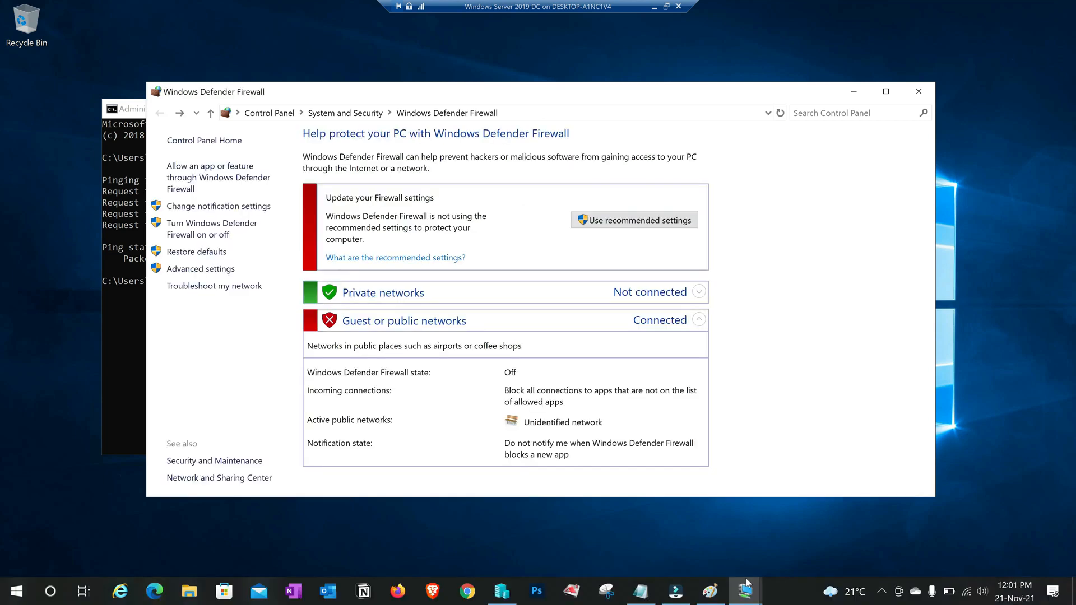
On the Windows 10 VM, turn off Windows Defender Firewall for public networks via firewall.cpl
mouse_move(756, 595)
left_click(813, 545)
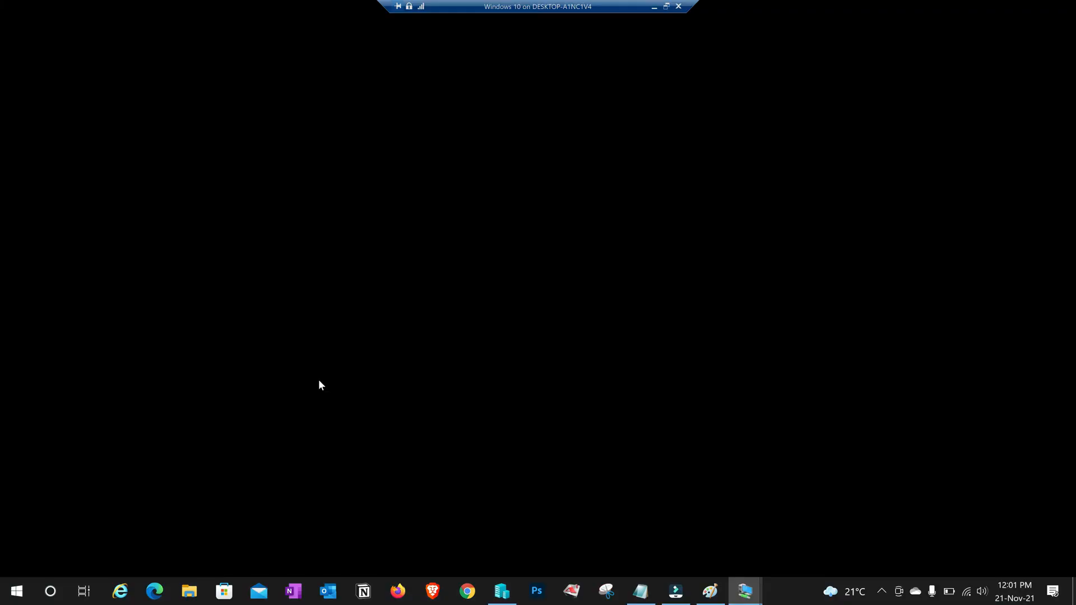
key("super+r")
type("firewall.cp")
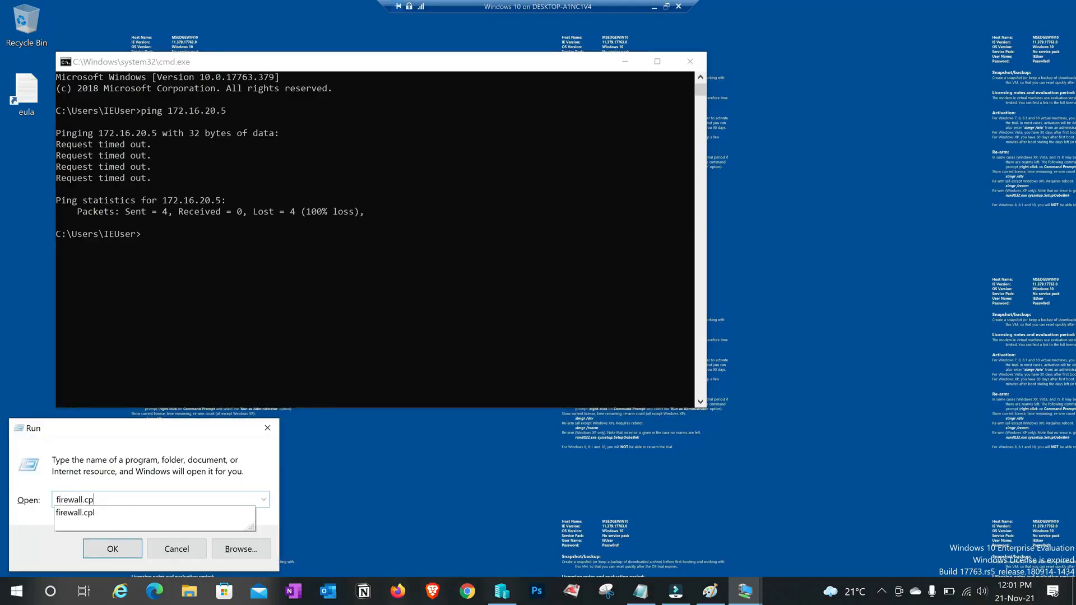
type("l")
key("Return")
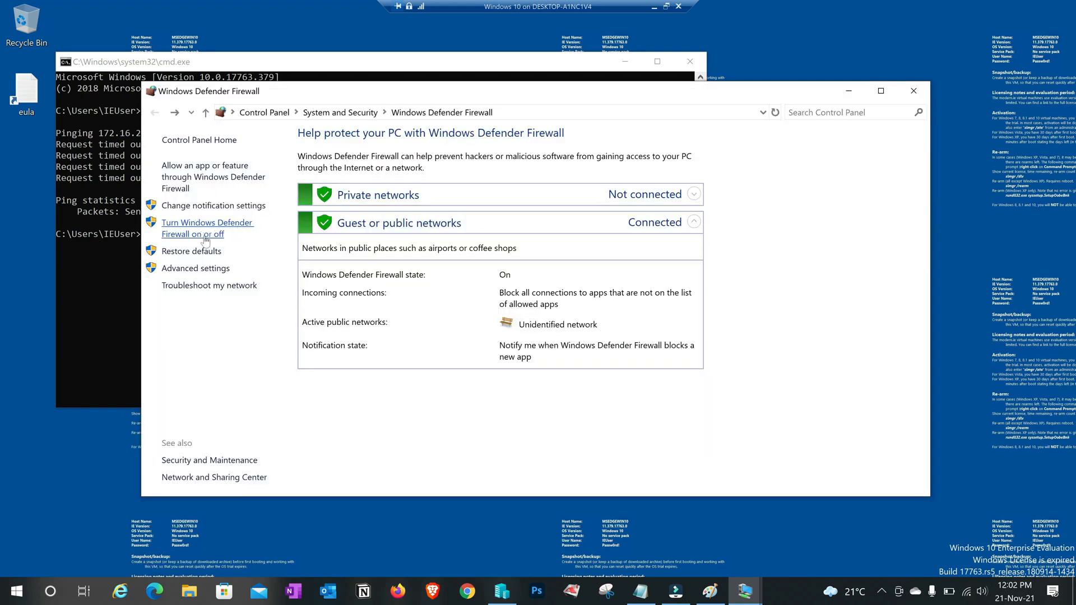
left_click(206, 238)
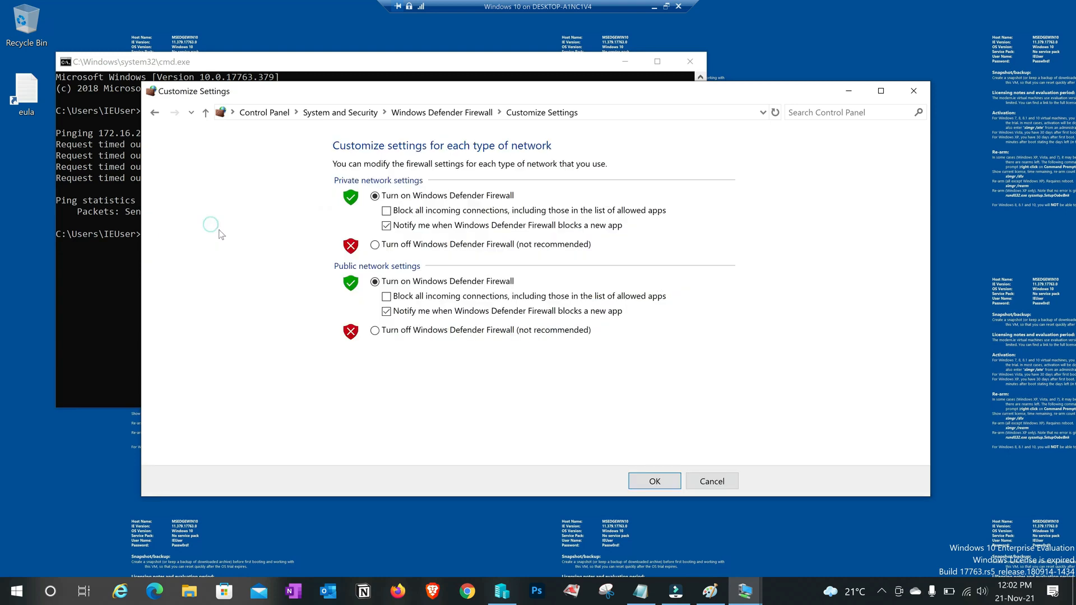
left_click(375, 331)
left_click(654, 480)
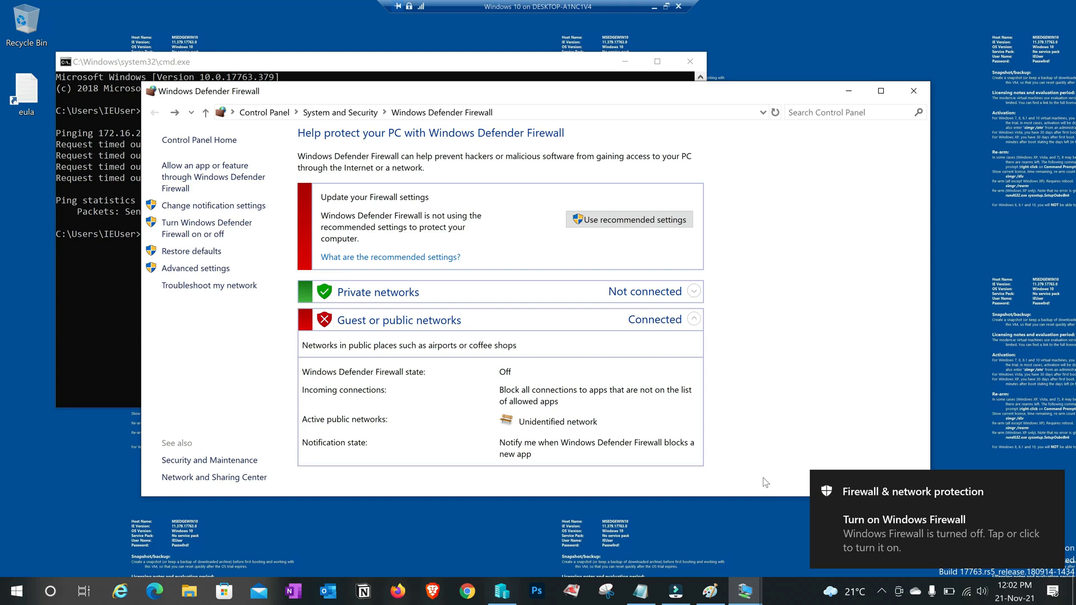
Rerun the ping to 172.16.20.5 in Command Prompt, now getting four replies
key("alt+Tab")
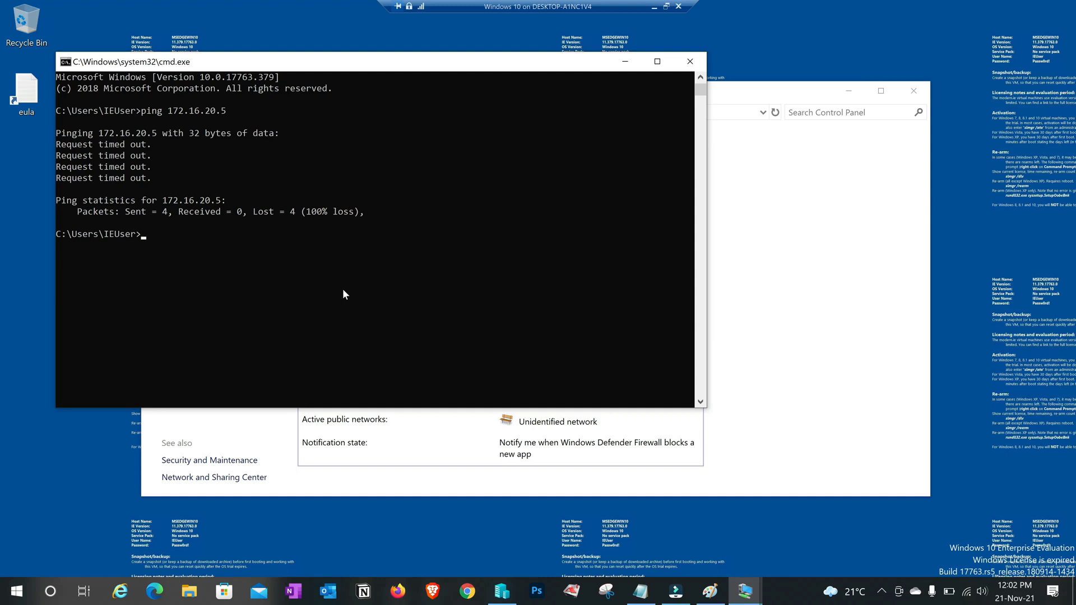
key("Up")
key("Return")
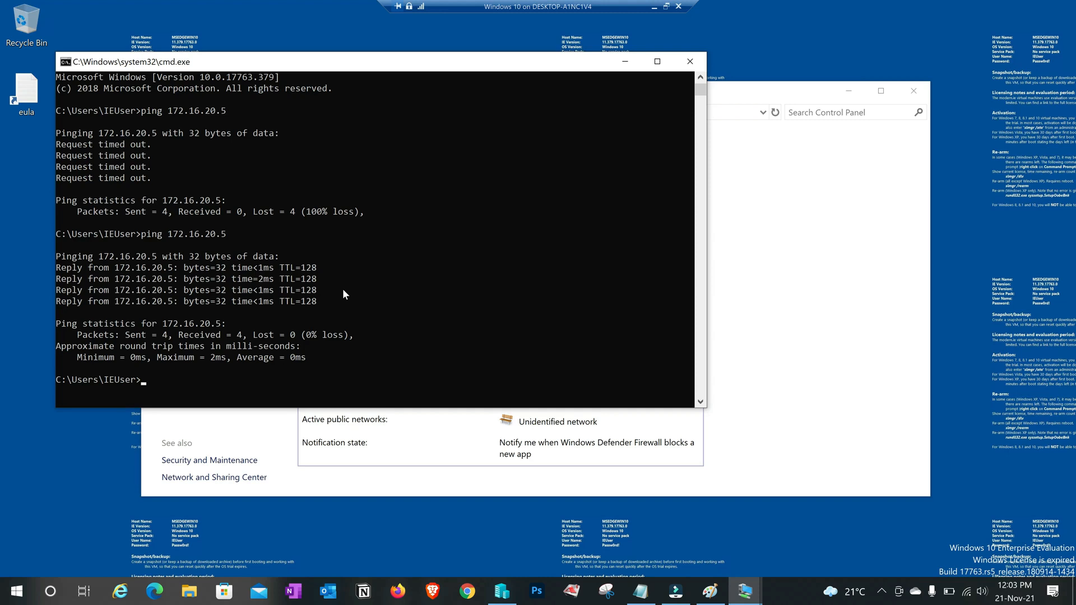
Minimize the Windows 10 VM and rerun the ping to 172.16.20.10 on the server
left_click(653, 6)
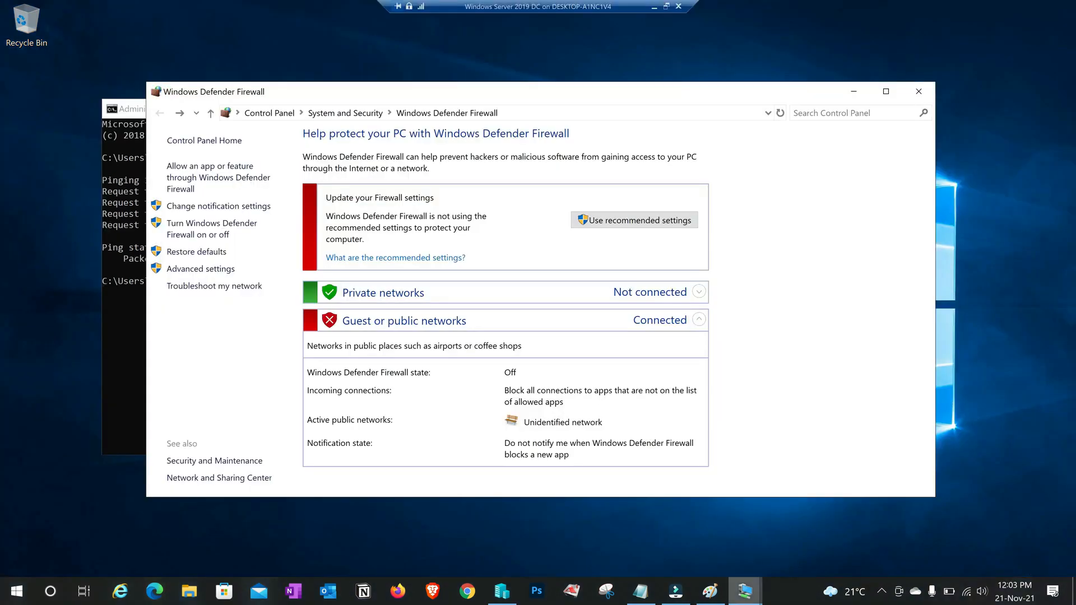
mouse_move(744, 590)
key("Up")
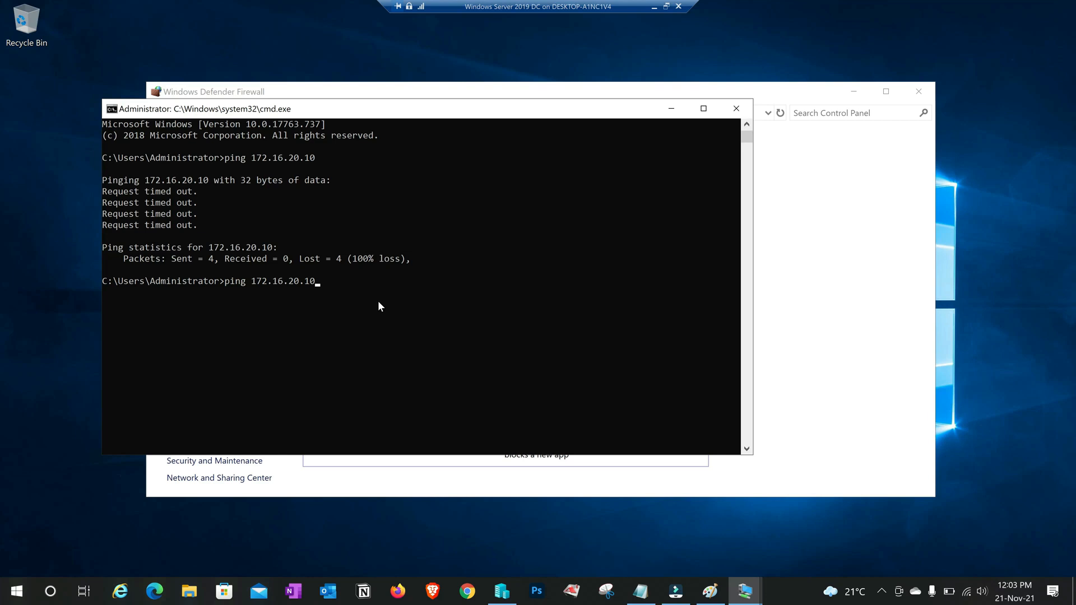
key("Return")
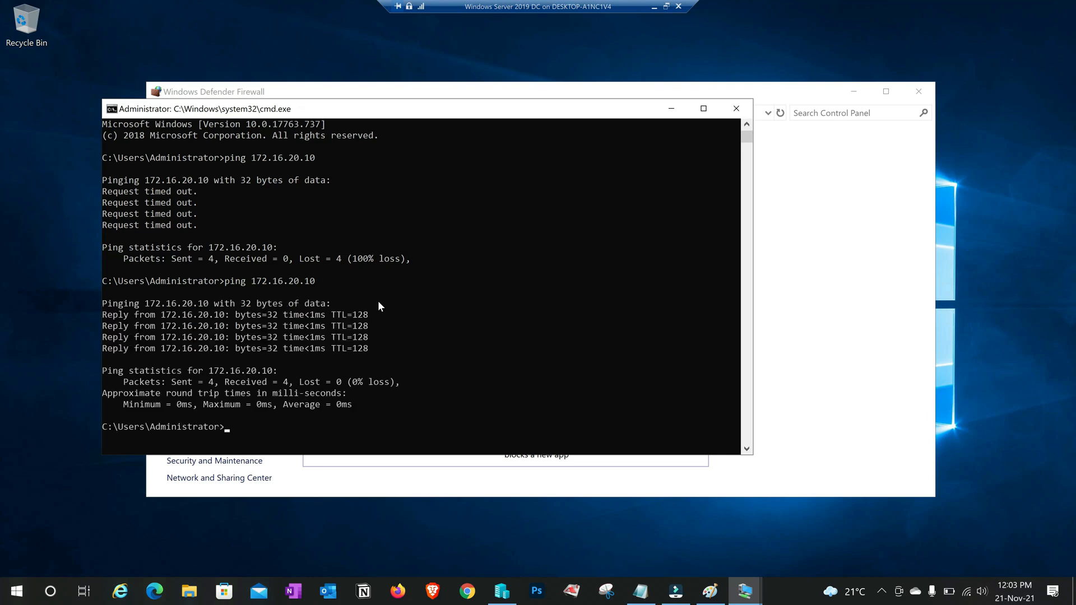
Ping google.com from the server (host not found), then minimize the server VM to show the diagram
key("alt+Tab")
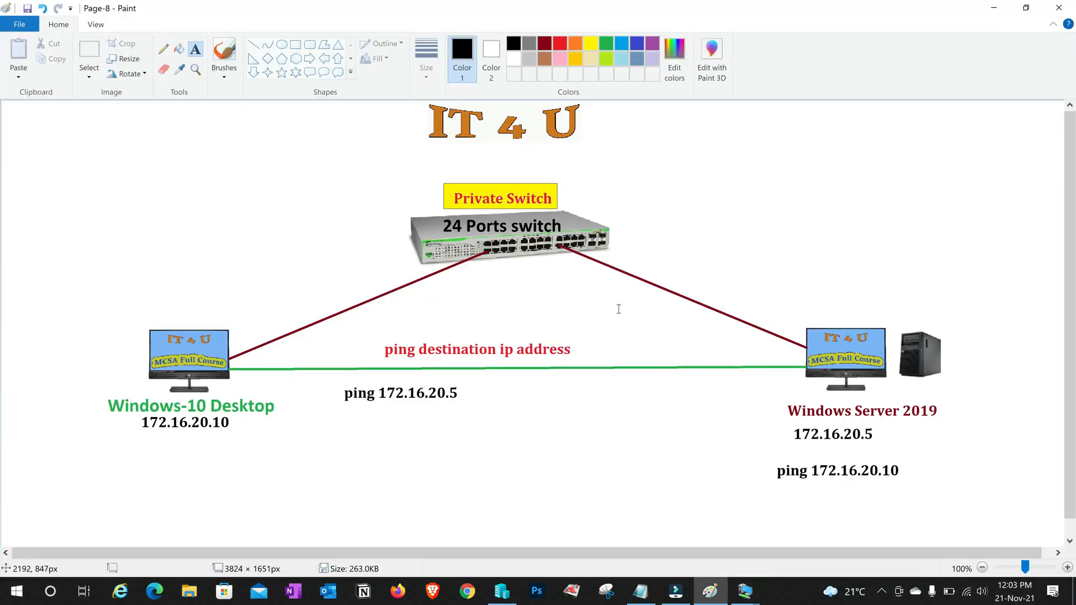
key("alt+Tab")
type("pin")
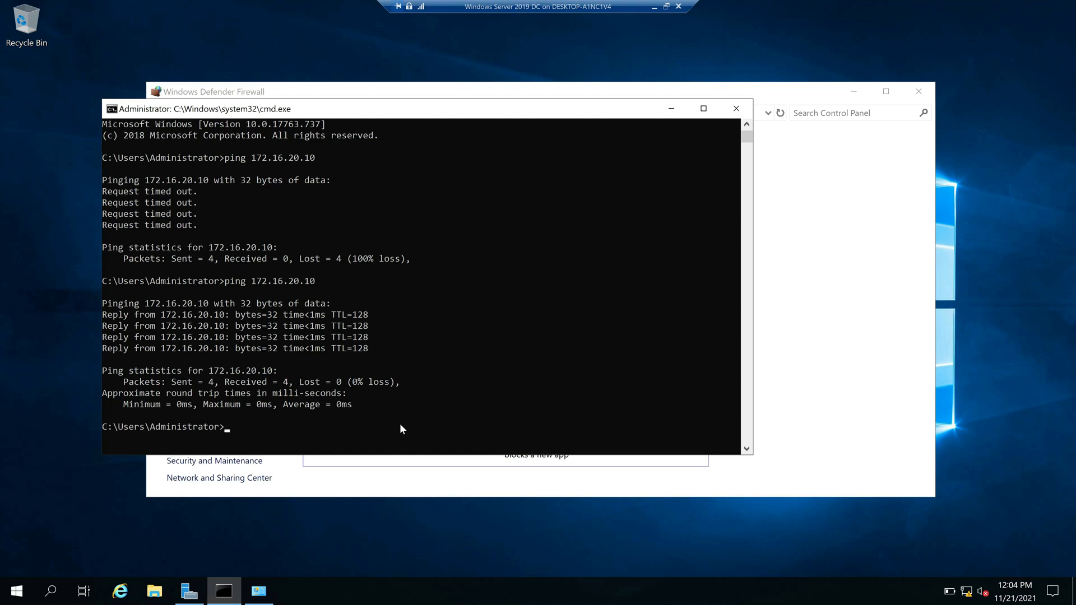
type("g google.com")
key("Return")
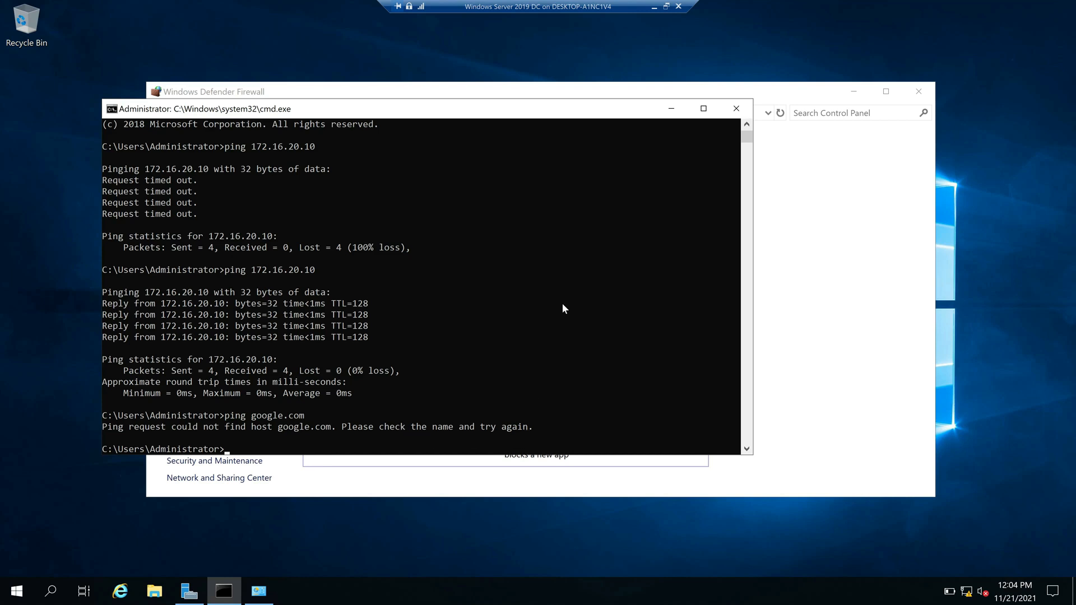
left_click(653, 6)
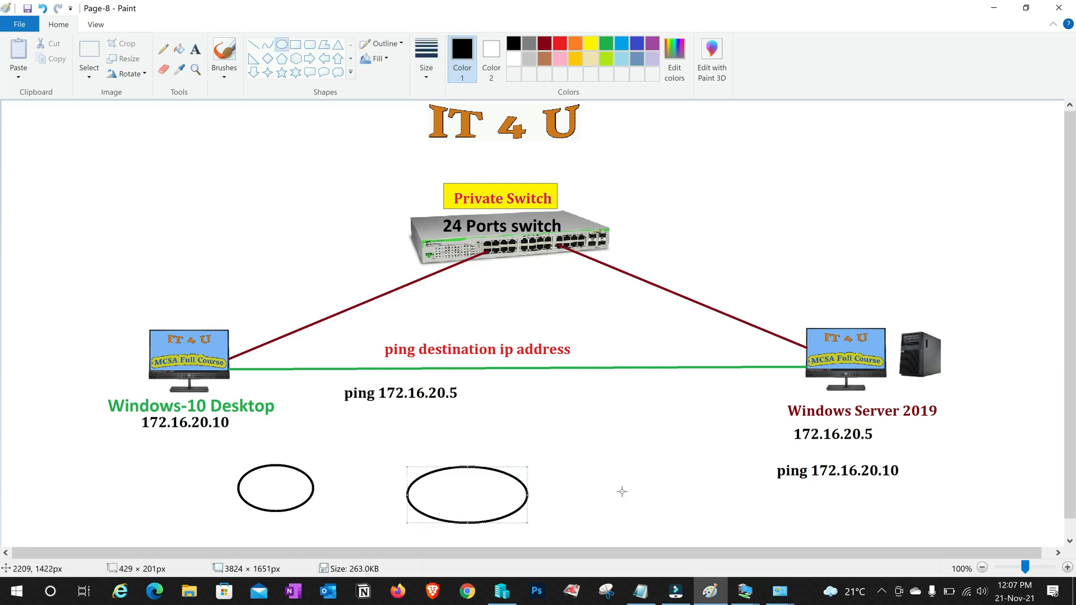
Draw an ellipse below the diagram in Paint, then pick Private as the new virtual switch type
left_click_drag(618, 468, 748, 532)
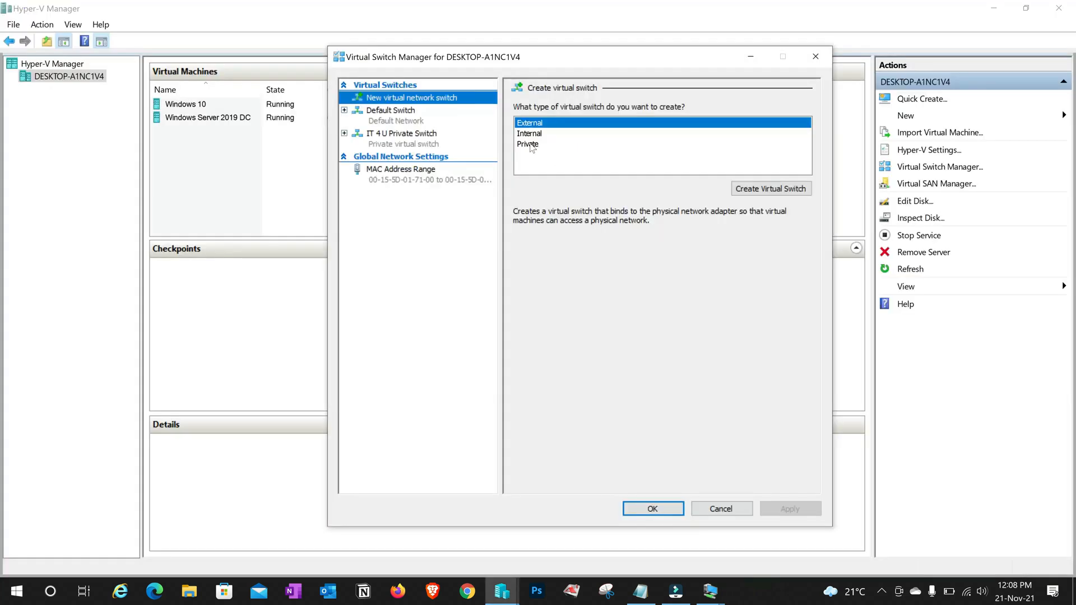
left_click(530, 145)
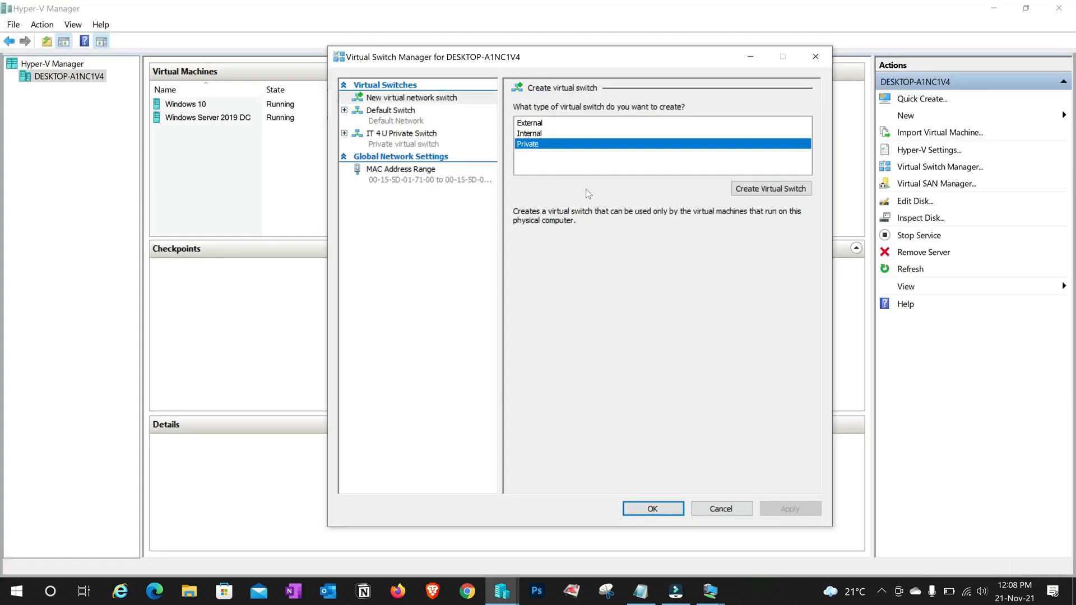
Create an Internal switch named 'IT 4 U Internal Switch' with the same notes, apply, and close
left_click(536, 135)
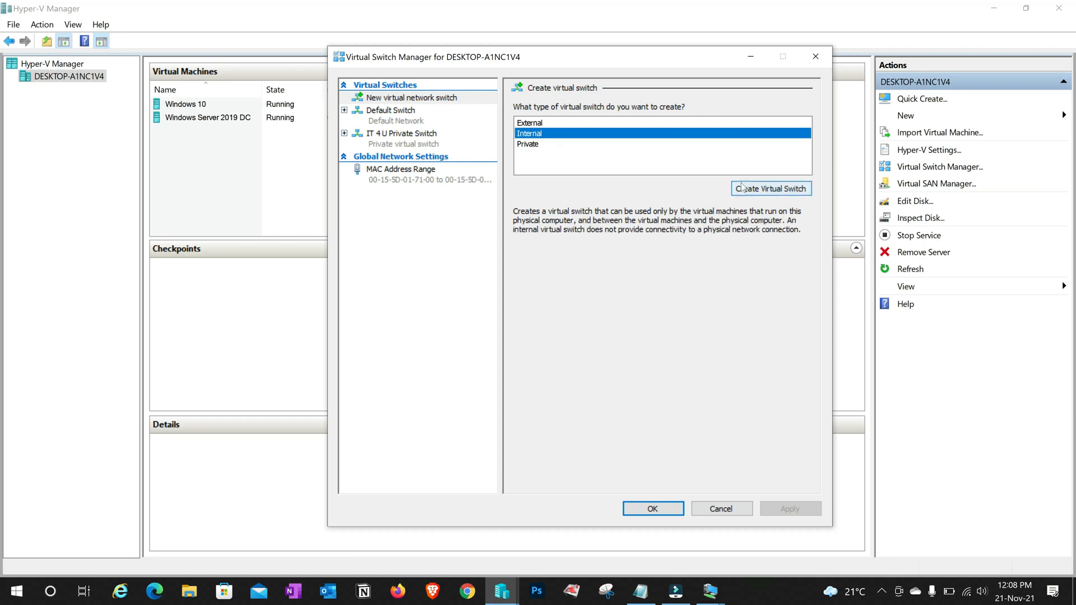
left_click(765, 191)
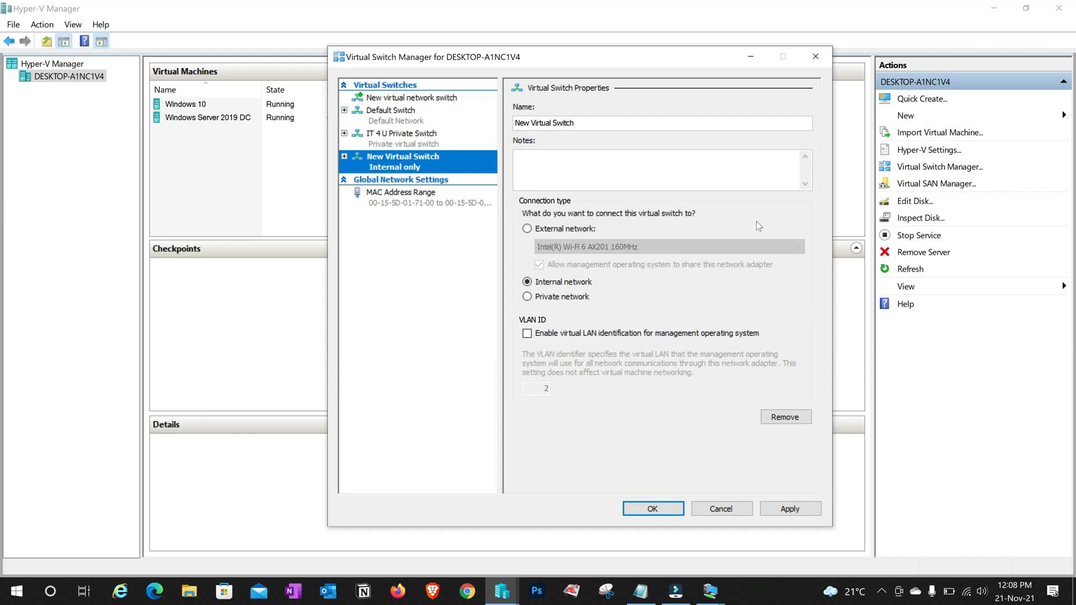
key("Tab")
type("IT 4 U Internal Switch")
key("Tab")
type("IT 4 U Internal Switch")
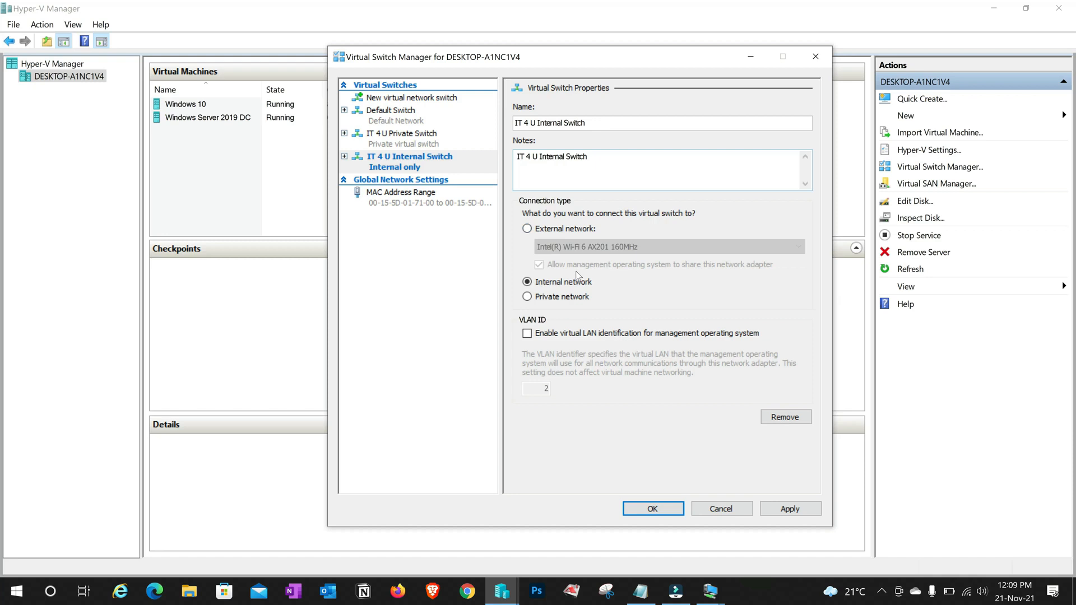
left_click(801, 510)
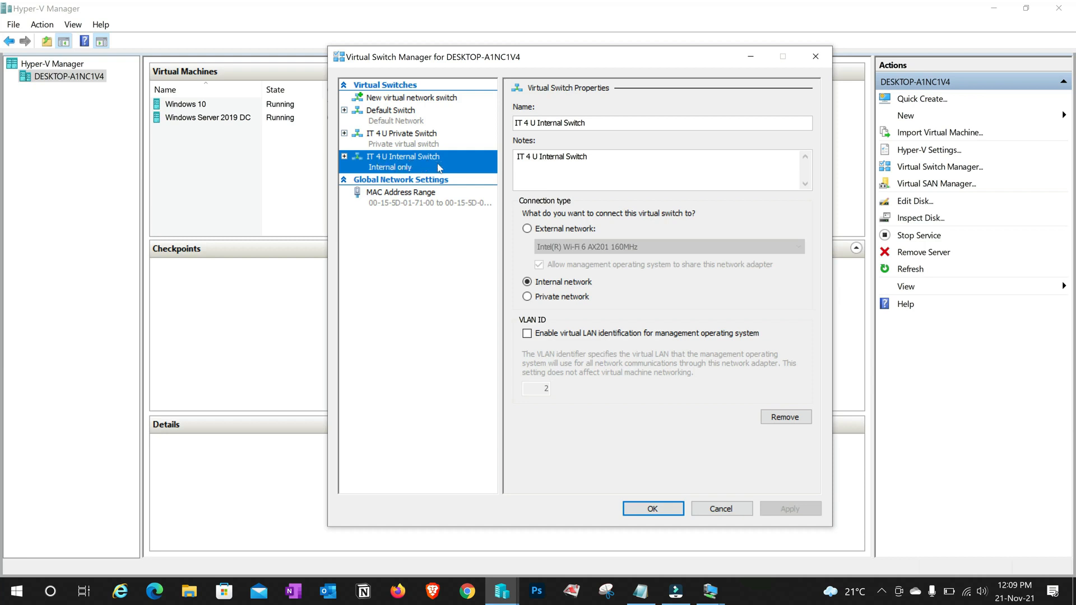
left_click(652, 508)
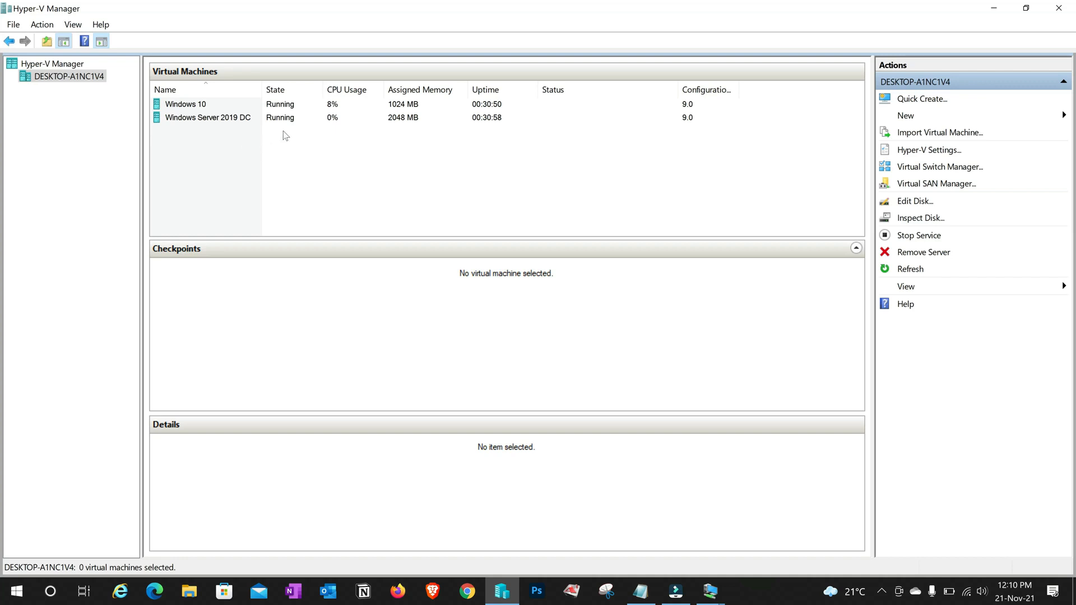
Connect the Windows Server 2019 DC network adapter to IT 4 U Internal Switch
right_click(225, 119)
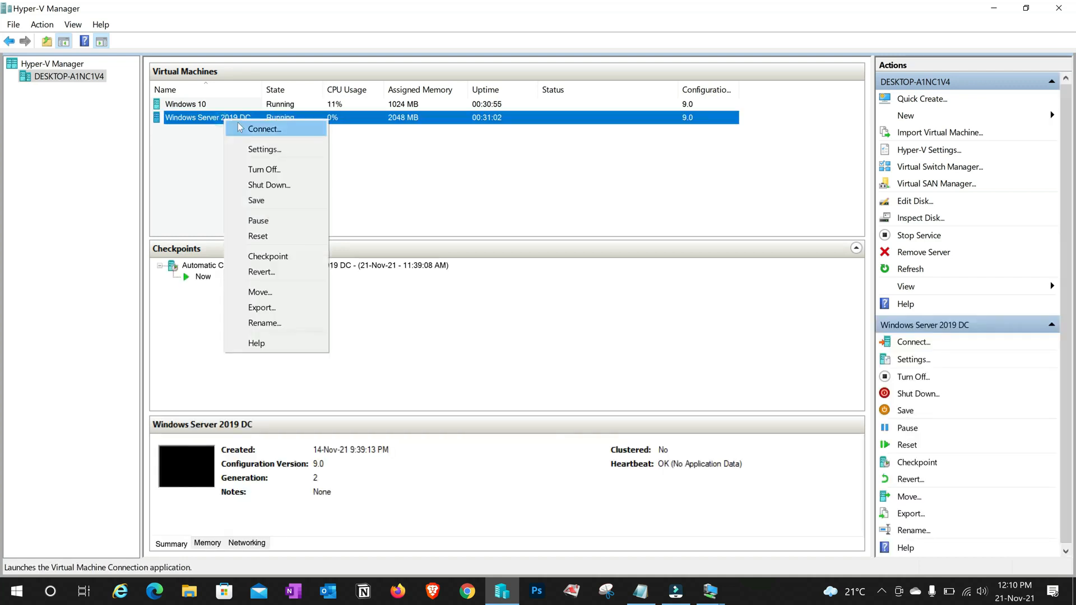
left_click(255, 149)
left_click(415, 287)
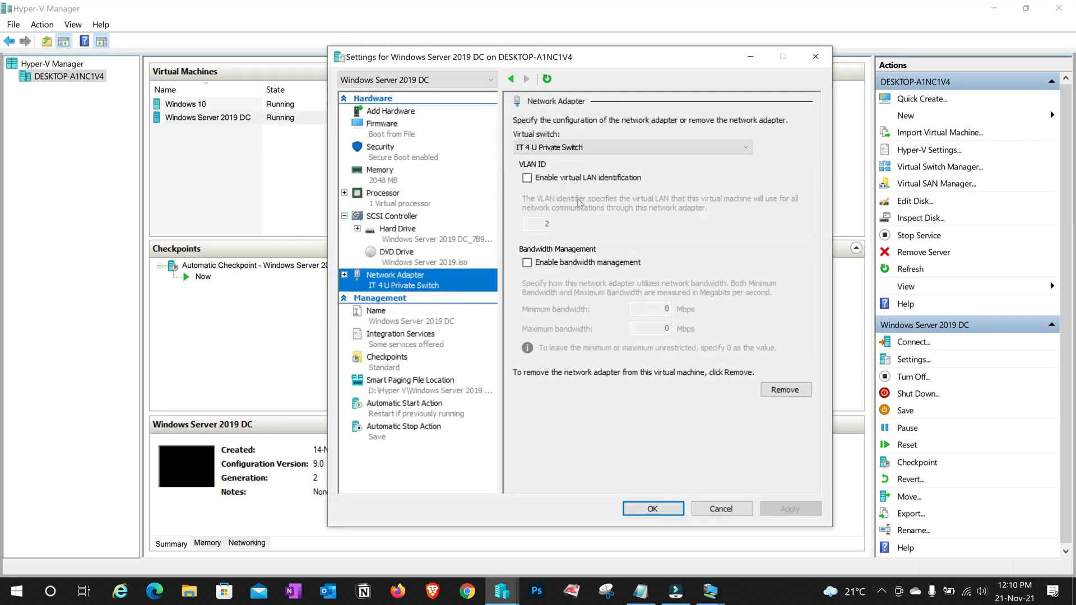
left_click(740, 153)
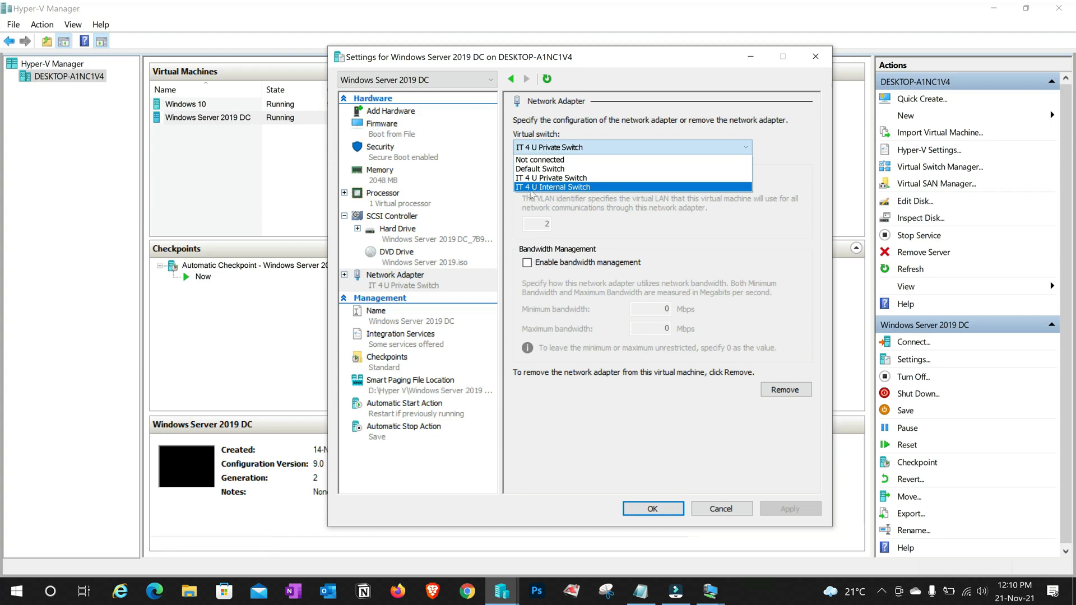
left_click(582, 187)
left_click(798, 510)
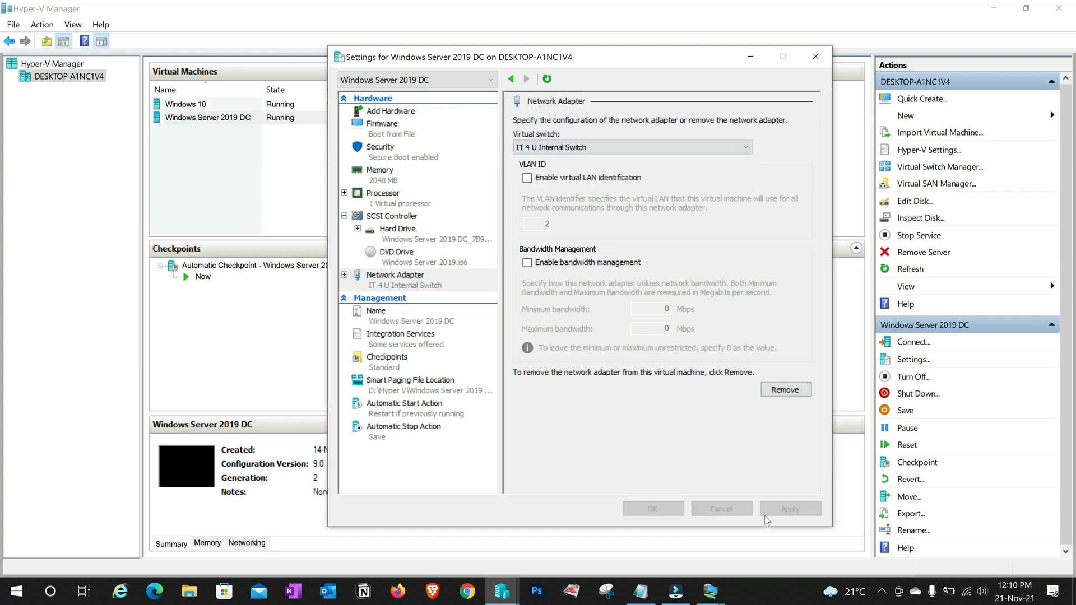
left_click(652, 509)
Connect the Windows 10 VM's network adapter to IT 4 U Internal Switch
right_click(193, 107)
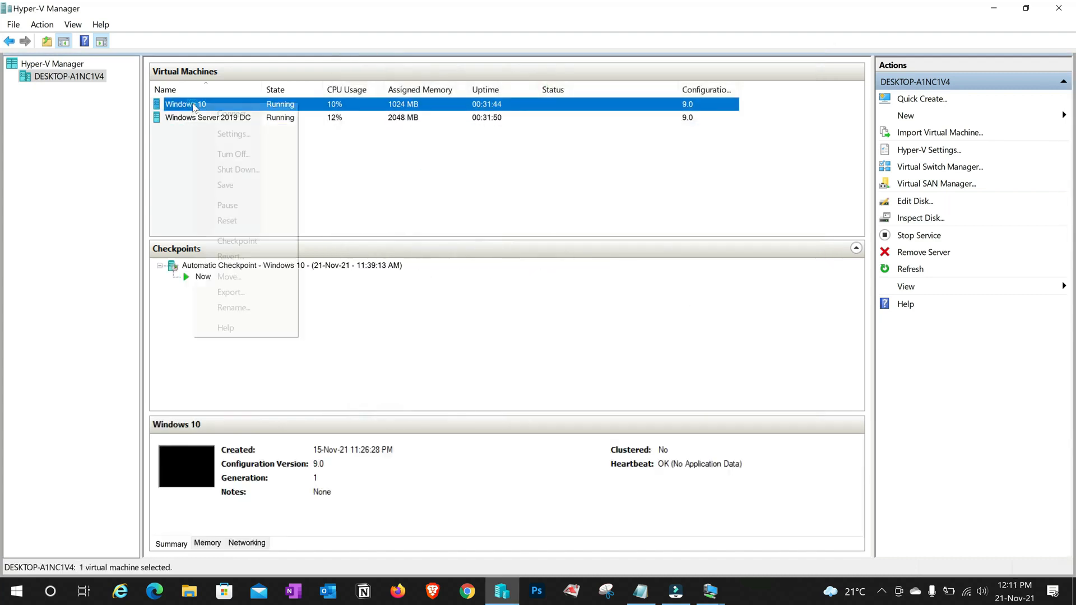
left_click(234, 134)
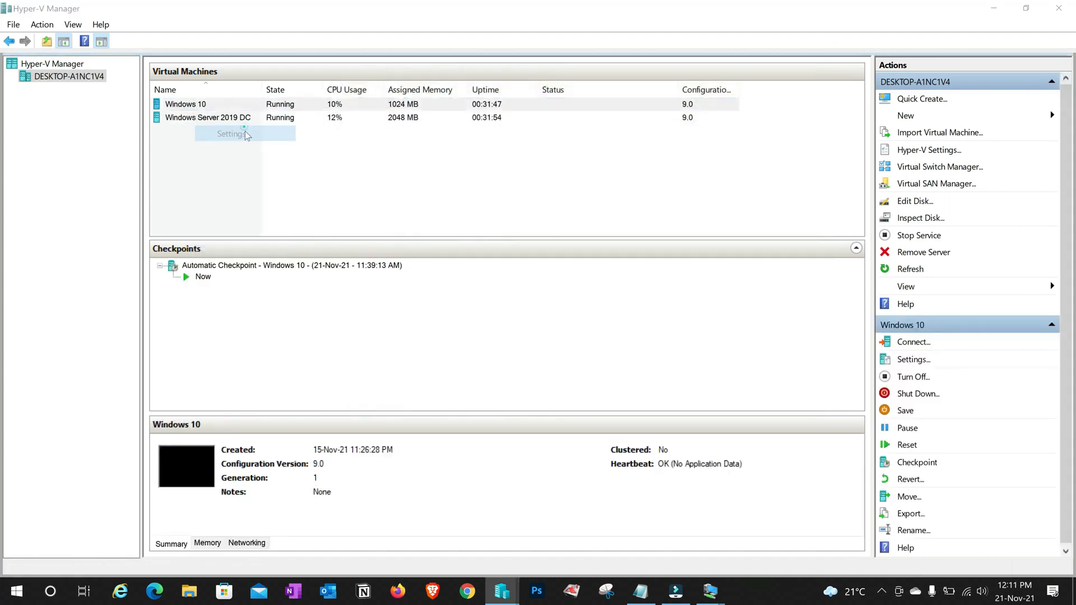
left_click(395, 301)
left_click(560, 146)
left_click(553, 188)
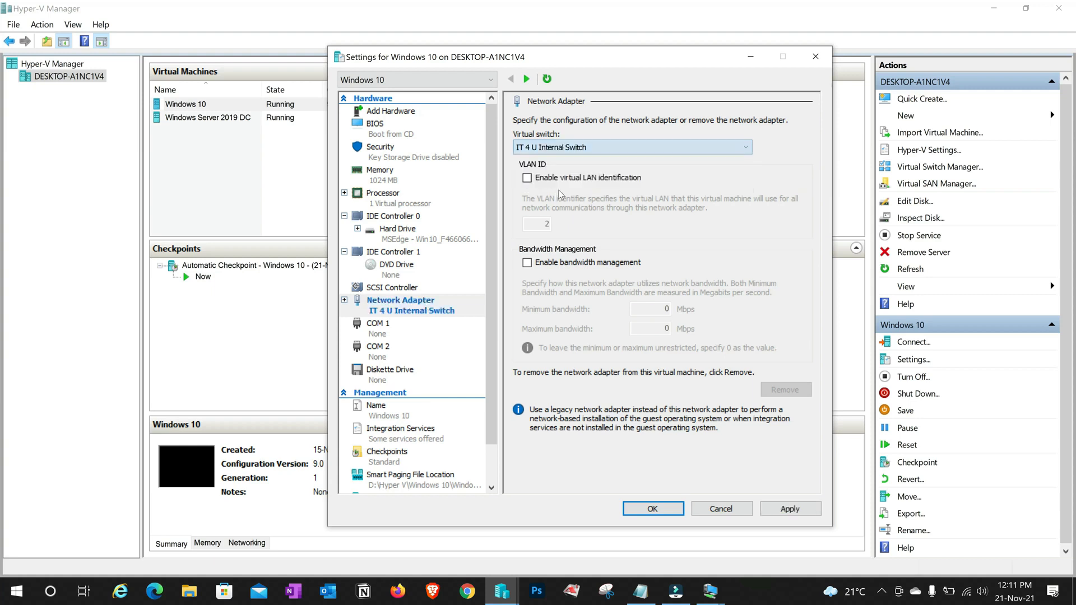
left_click(782, 509)
left_click(666, 511)
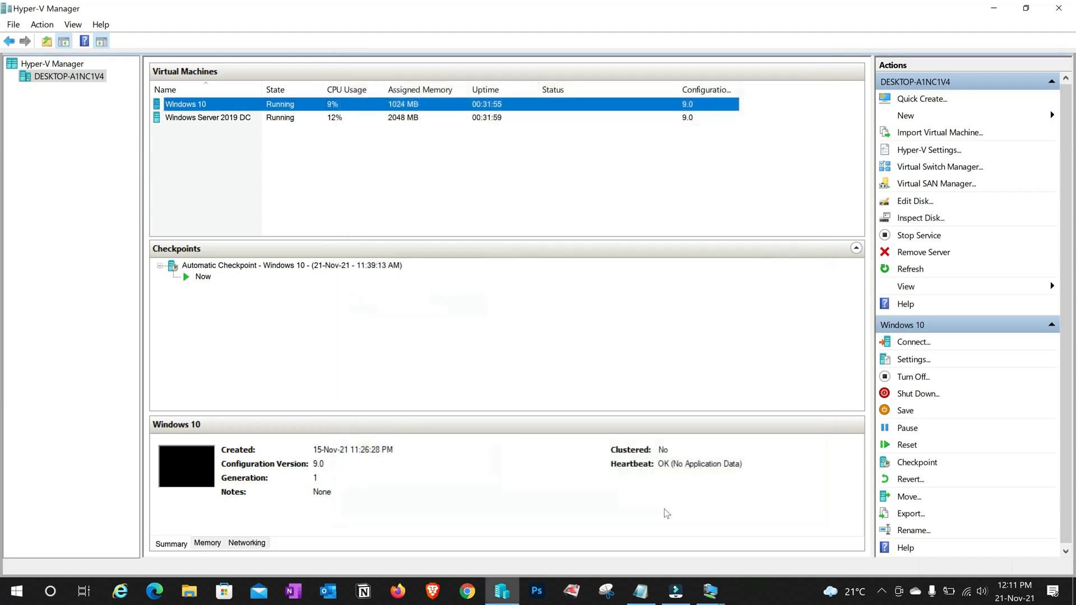
left_click(363, 155)
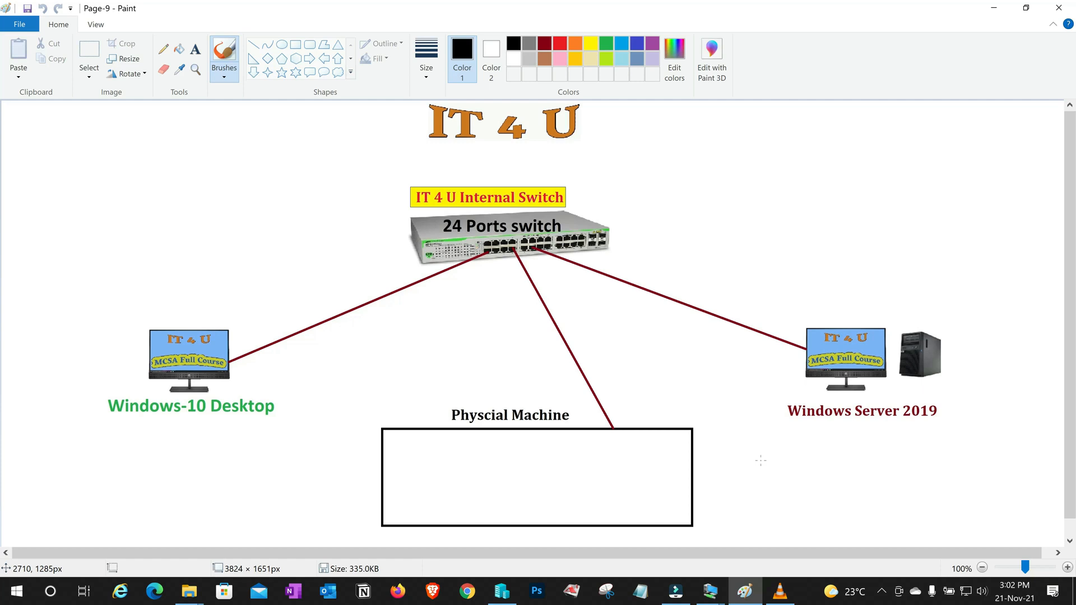
key("super+r")
type("ncpa.cpl")
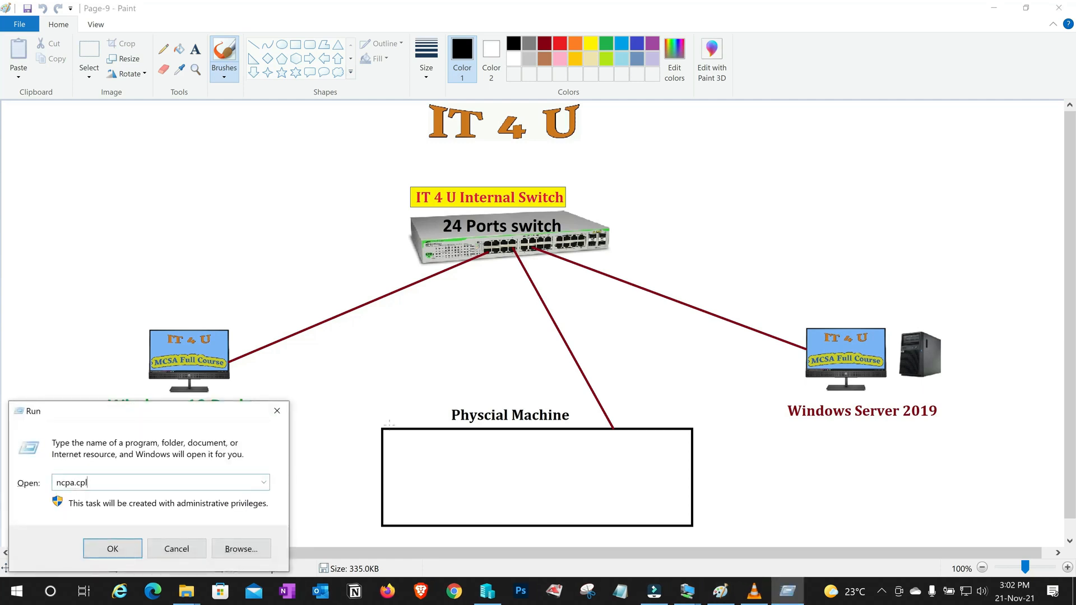
key("Return")
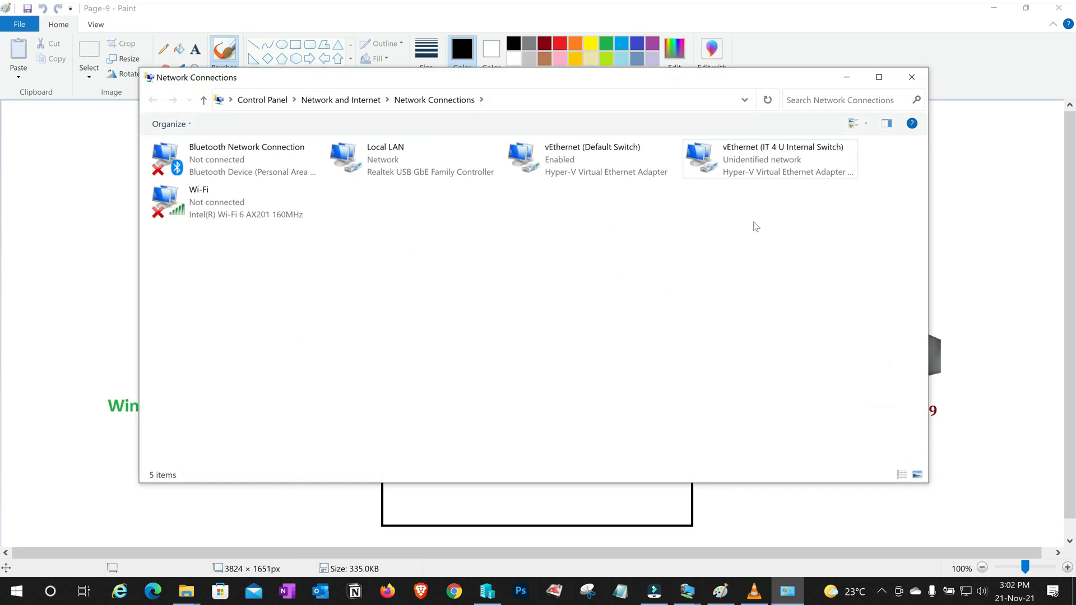
left_click(747, 165)
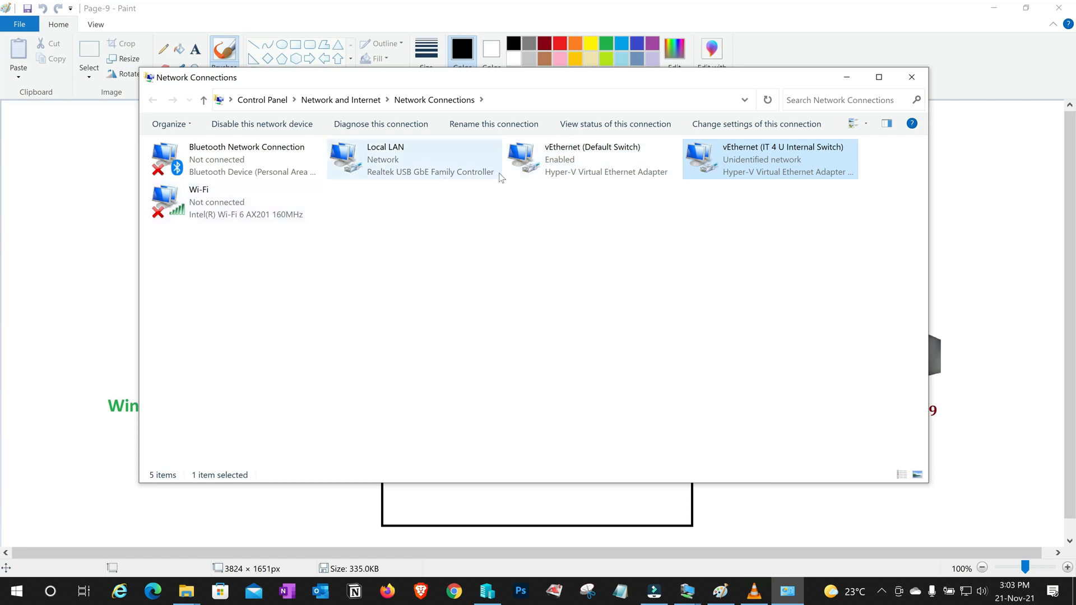
left_click(280, 167)
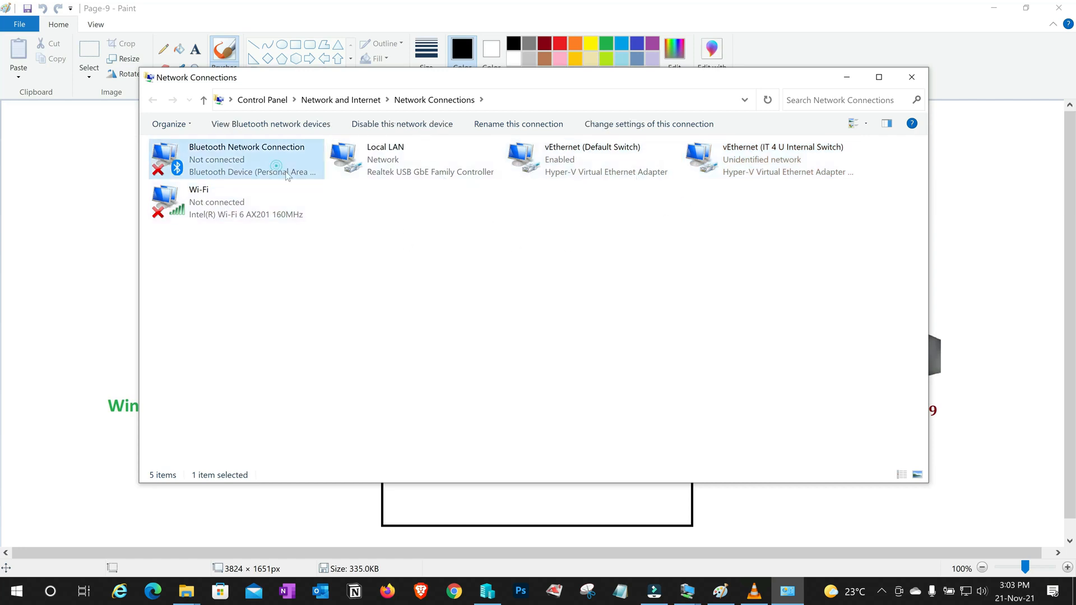
left_click(404, 165)
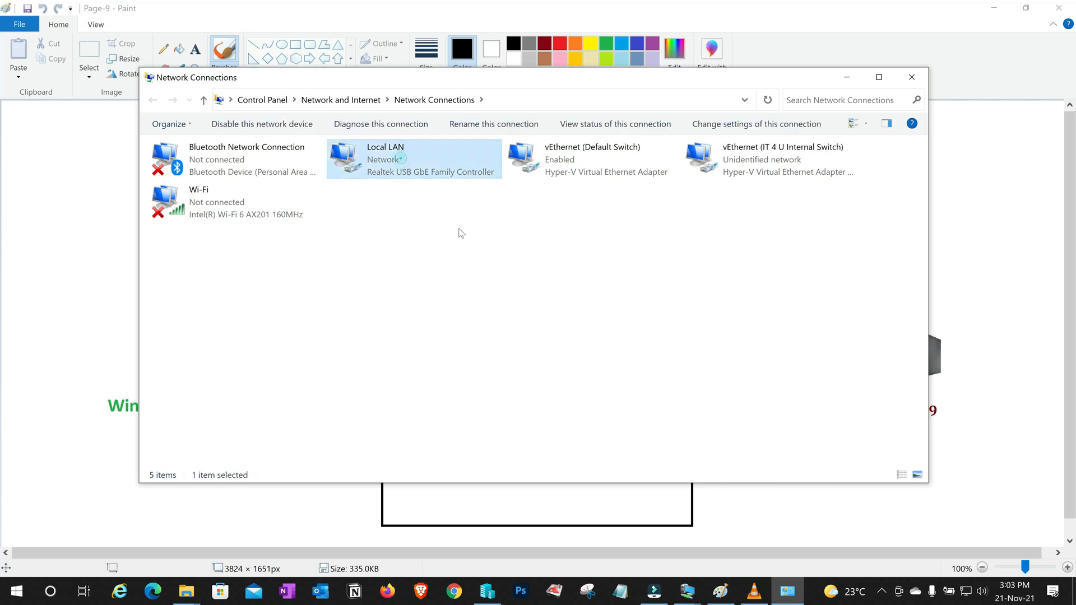
left_click(591, 165)
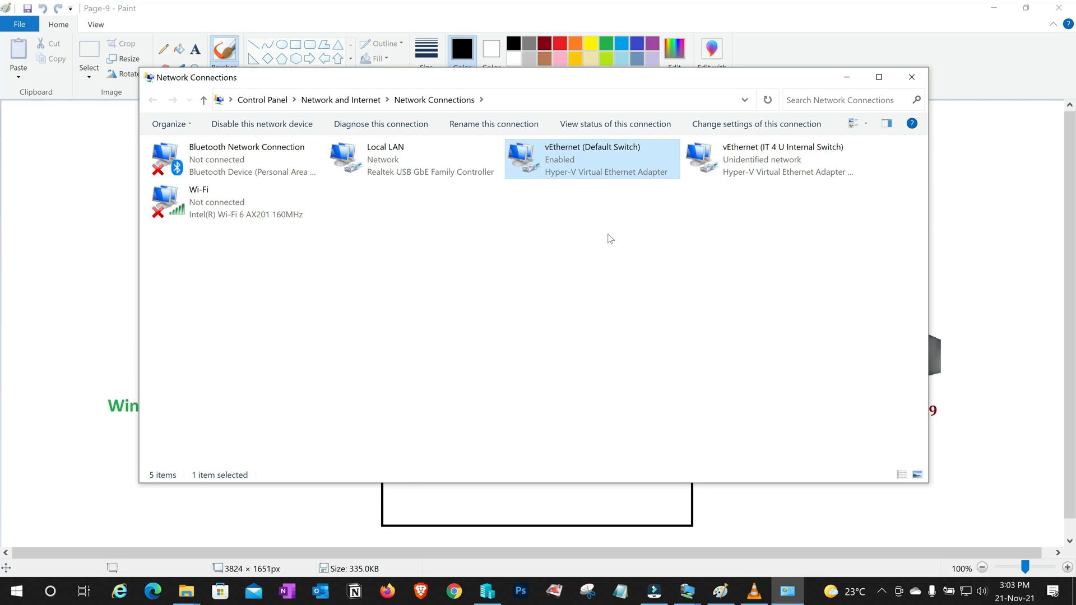
left_click(773, 167)
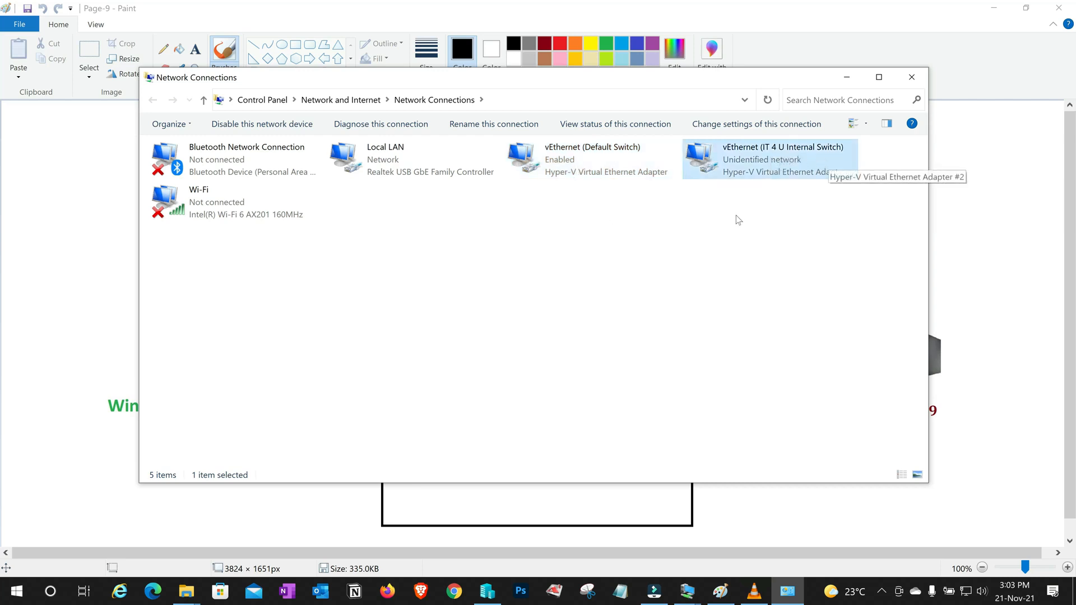
left_click(230, 205)
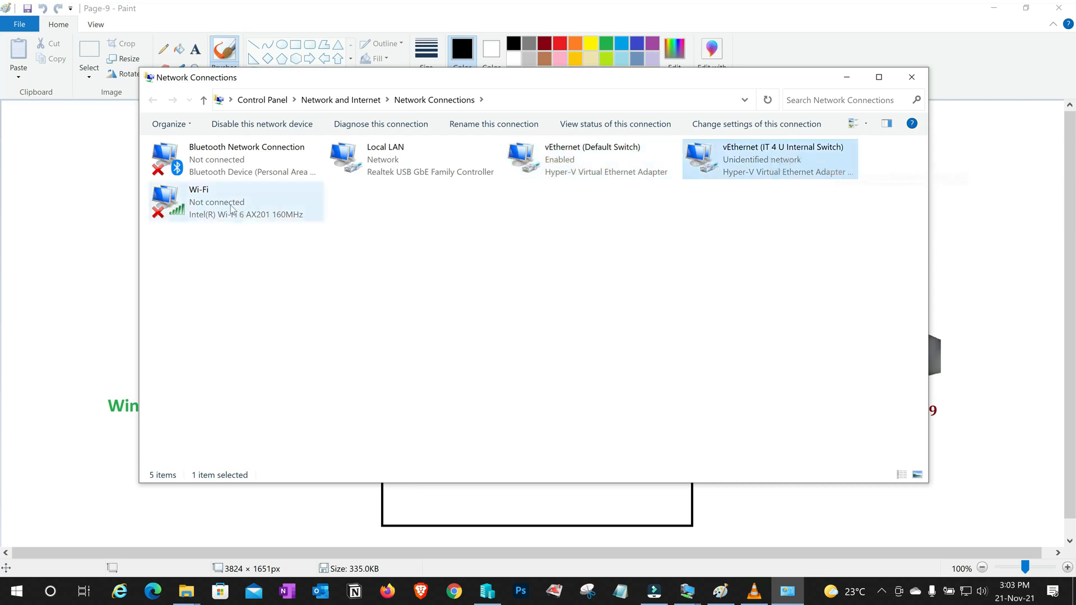
left_click(402, 287)
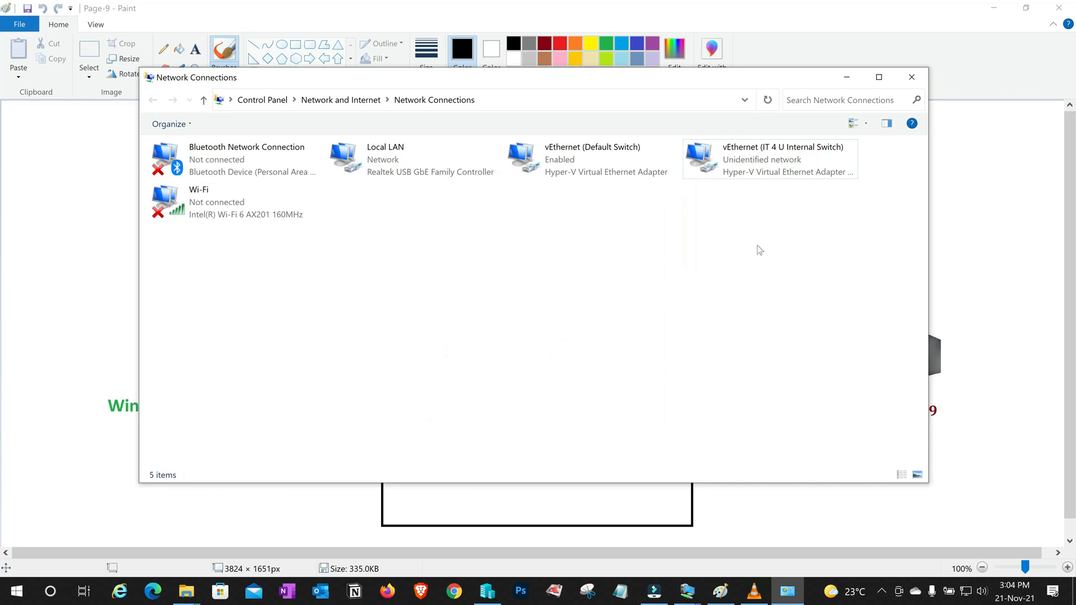
In vEthernet (IT 4 U Internal Switch) IPv4 properties, choose a static address and type 172.16.20
left_click(763, 168)
double_click(762, 168)
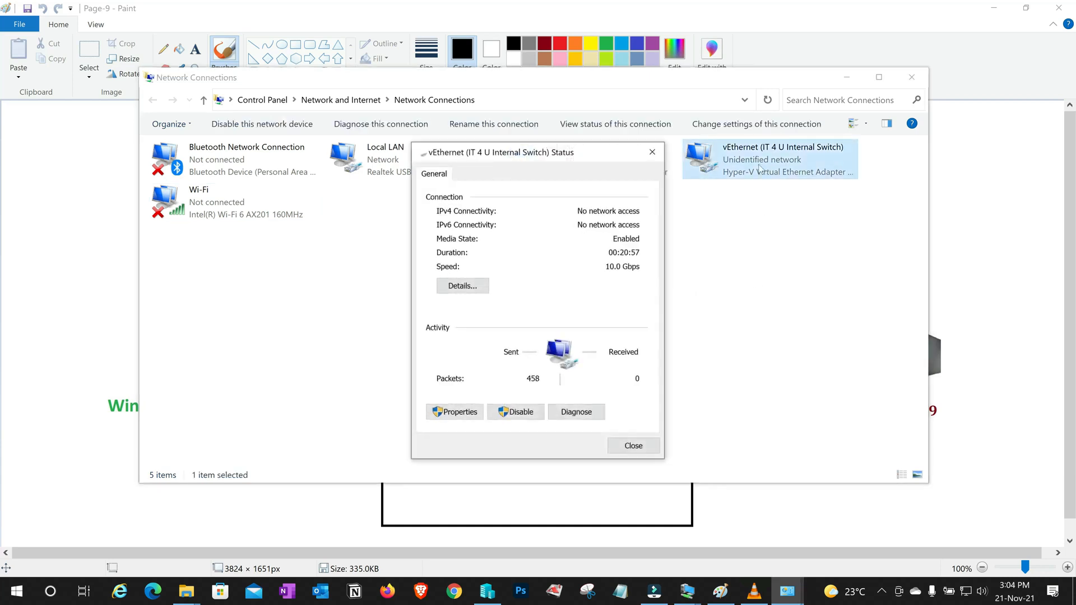
left_click(455, 413)
left_click(522, 317)
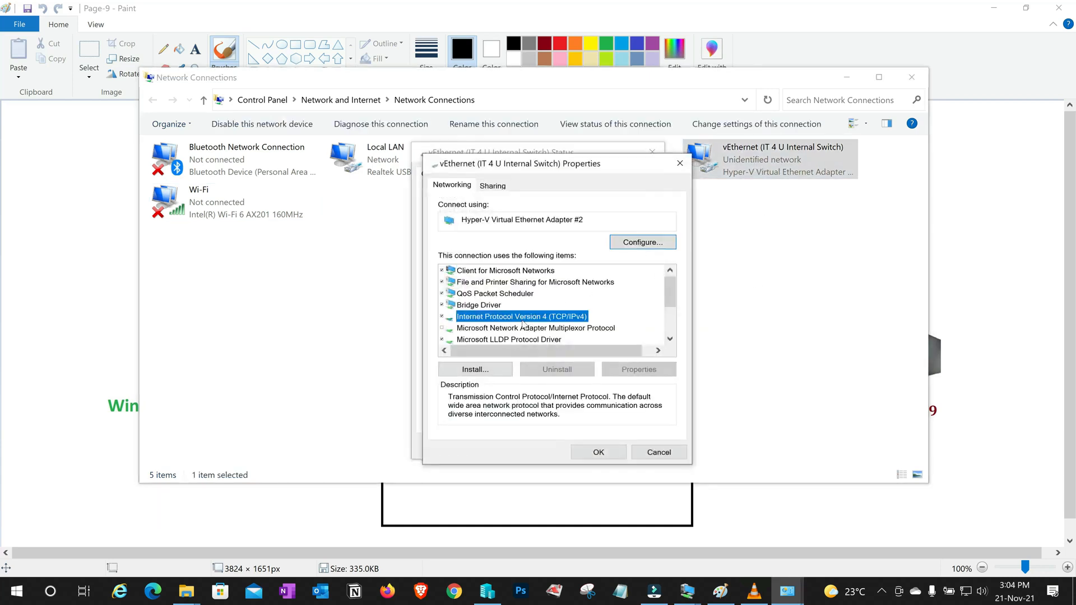
double_click(522, 317)
left_click(499, 317)
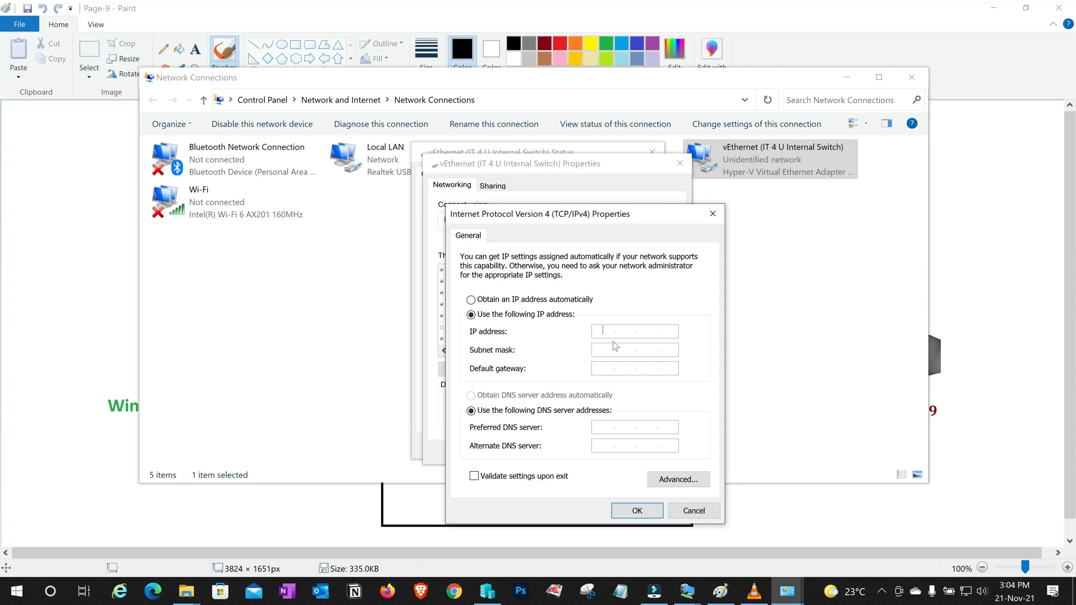
type("172.16.20.")
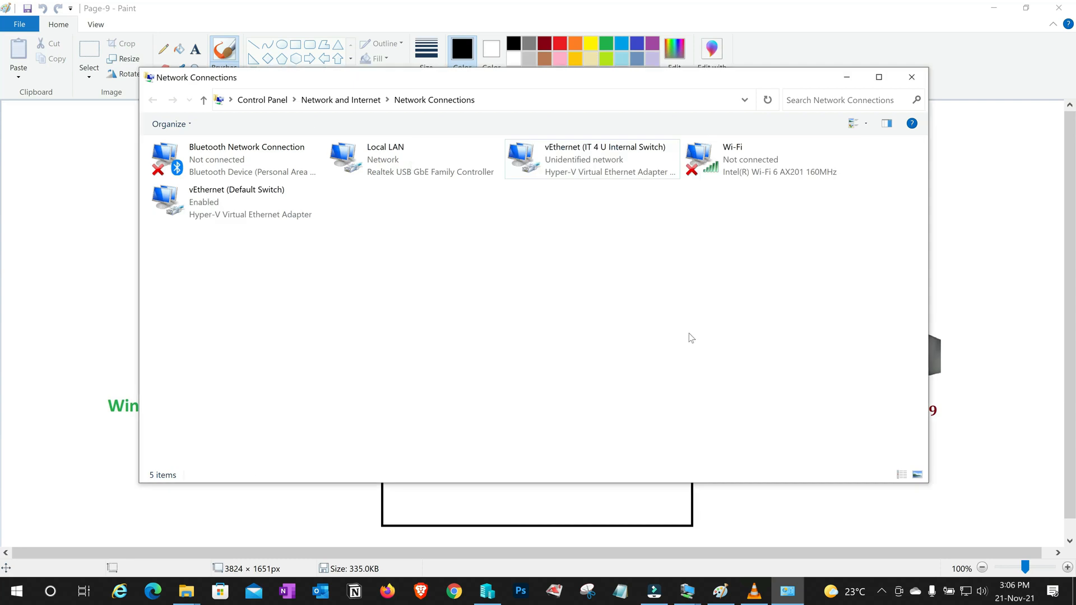
Turn off the host's Windows Defender Firewall for public networks, keeping private networks on
key("super+r")
type("fire")
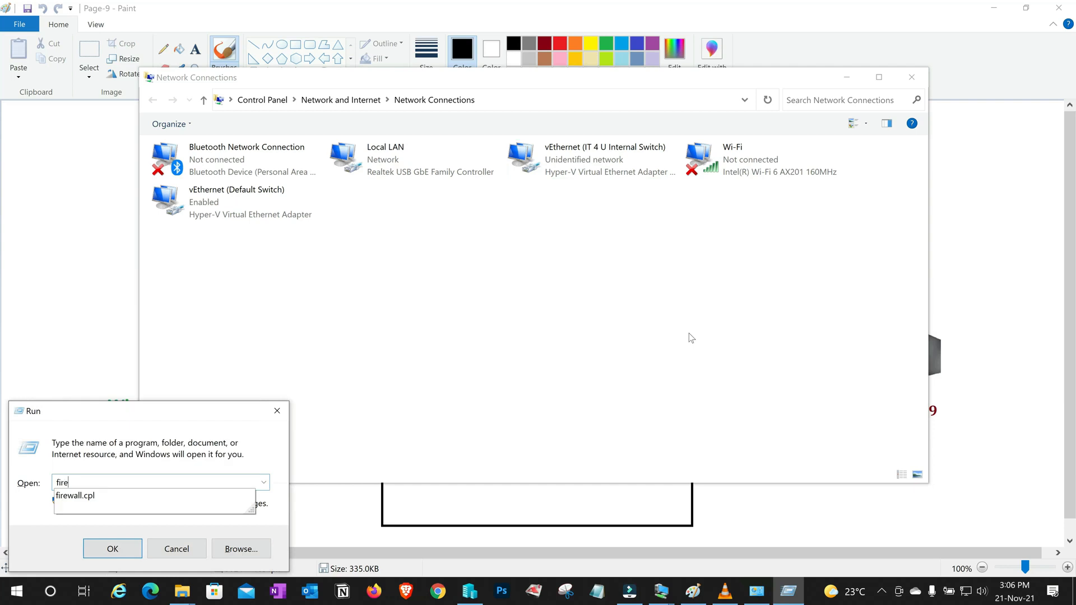
key("Down")
key("Return")
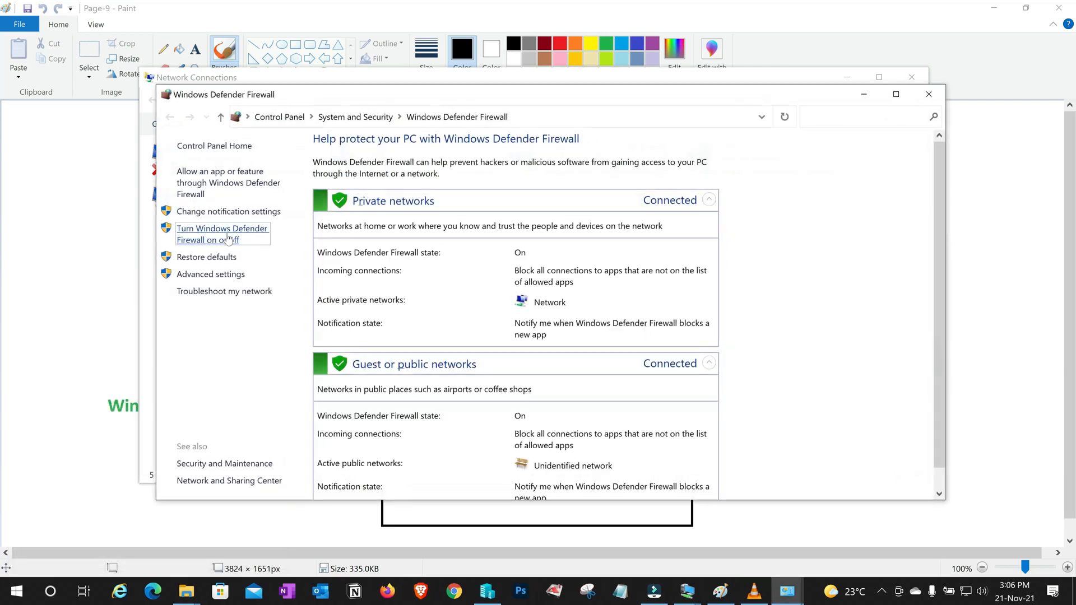
left_click(224, 230)
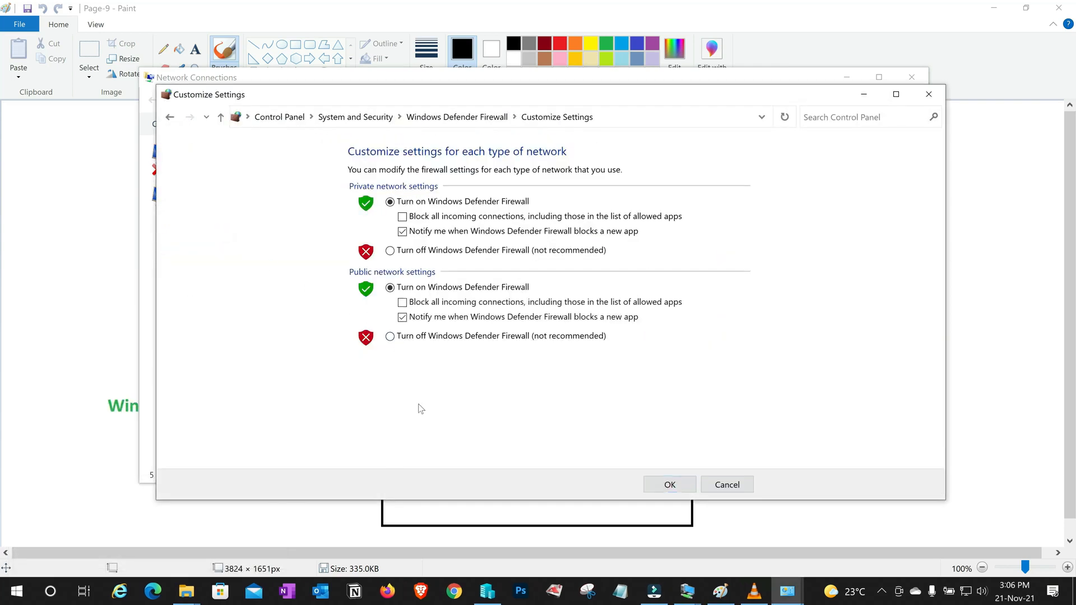
left_click(391, 338)
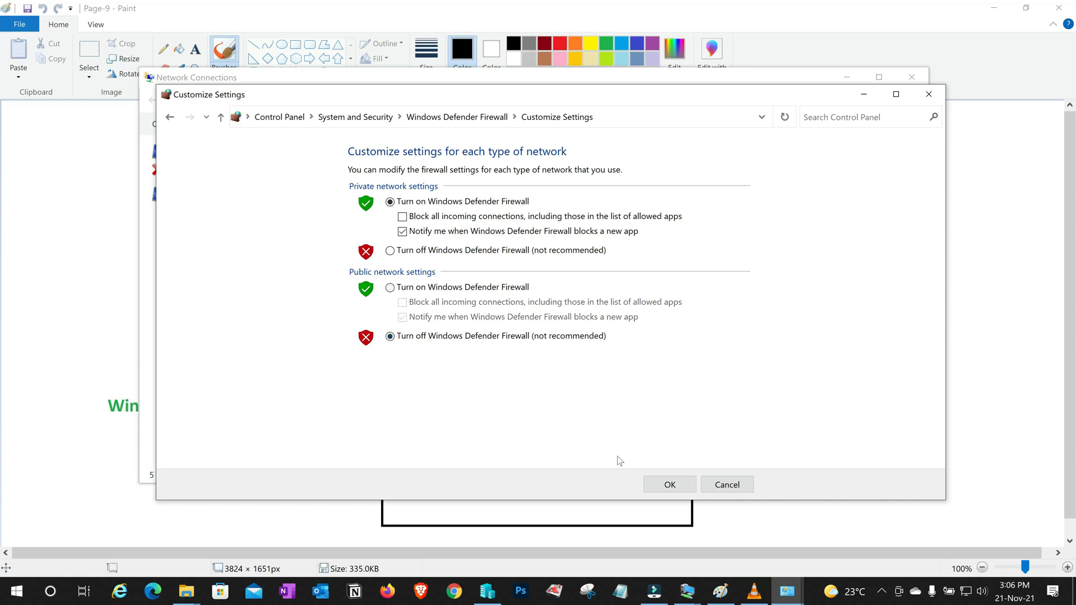
left_click(668, 486)
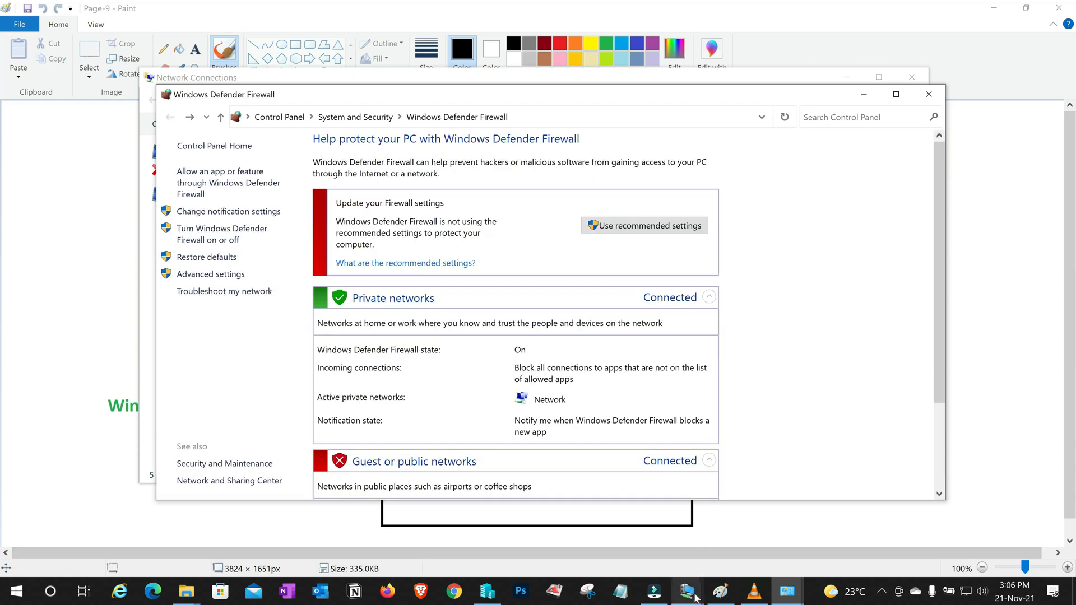
In the Windows 10 VM, type the command ping 172.16.20.9
mouse_move(687, 591)
left_click(654, 560)
type("ping 172.16.20.9")
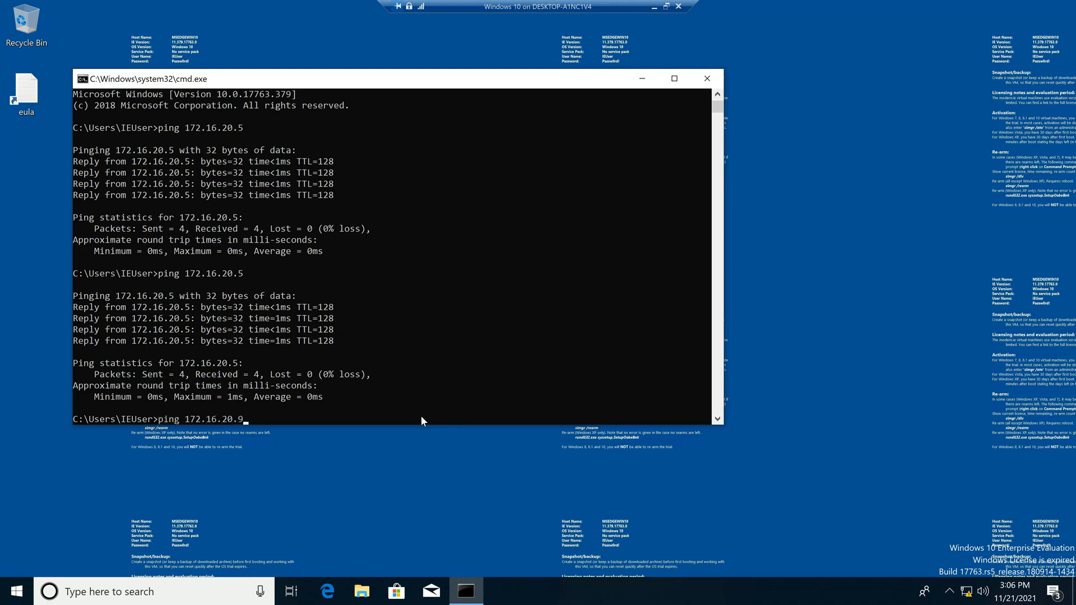
Run ping 172.16.20.9 in the Windows 10 VM's Command Prompt
key("Return")
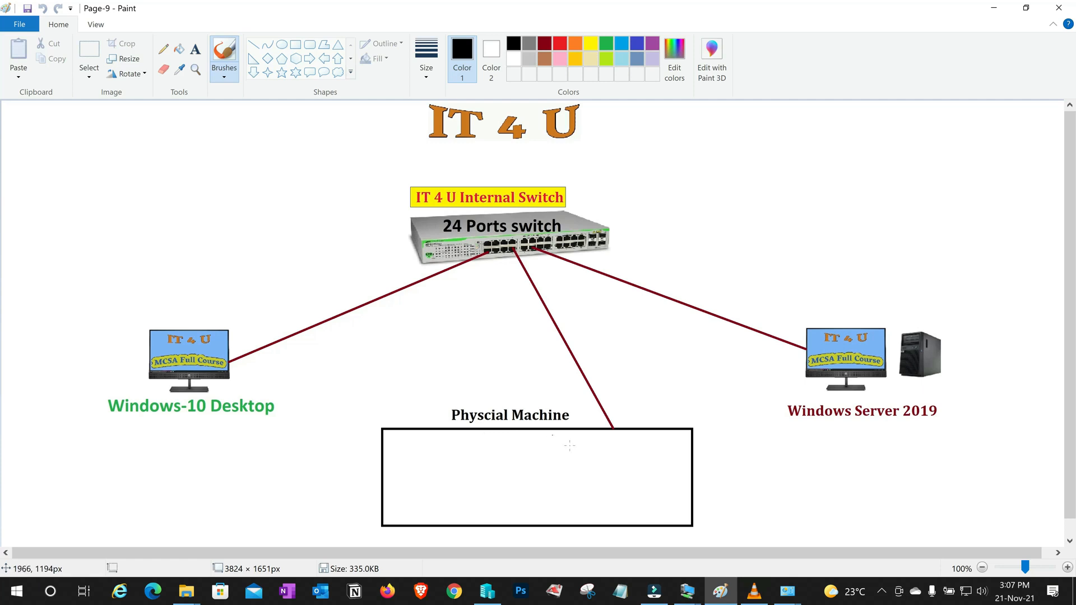
From ncpa.cpl, open the Local LAN adapter's TCP/IPv4 properties
left_click(496, 598)
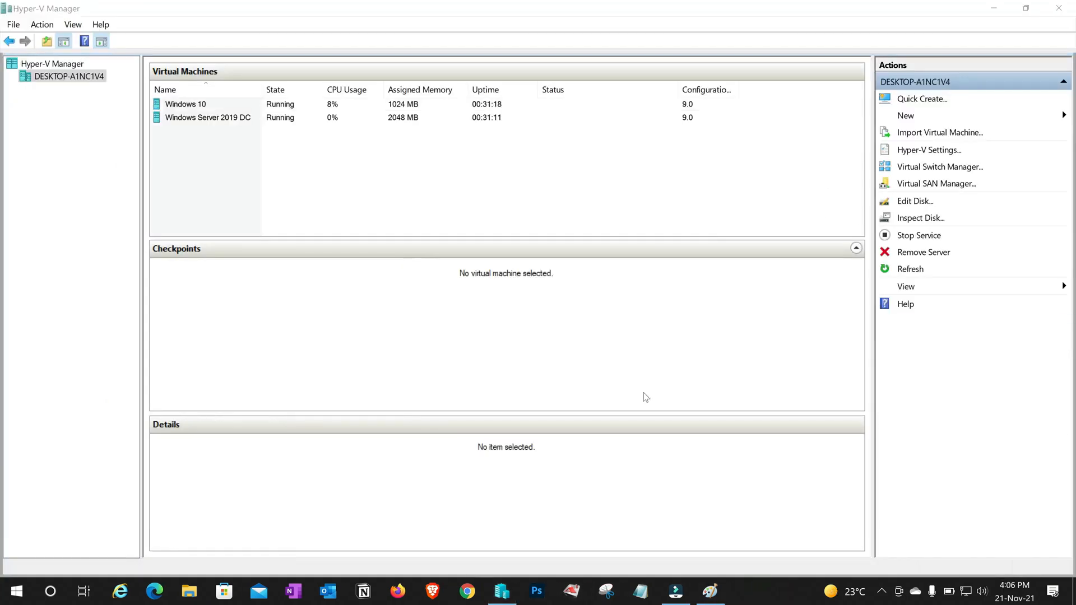
key("super+r")
type("ncpa.cpl")
key("Return")
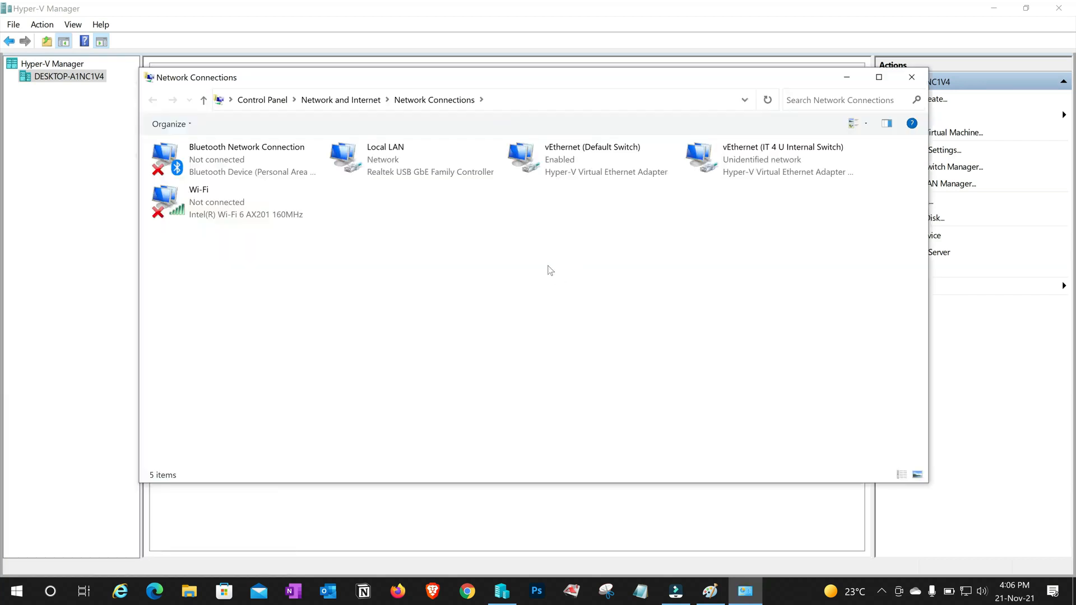
left_click(402, 176)
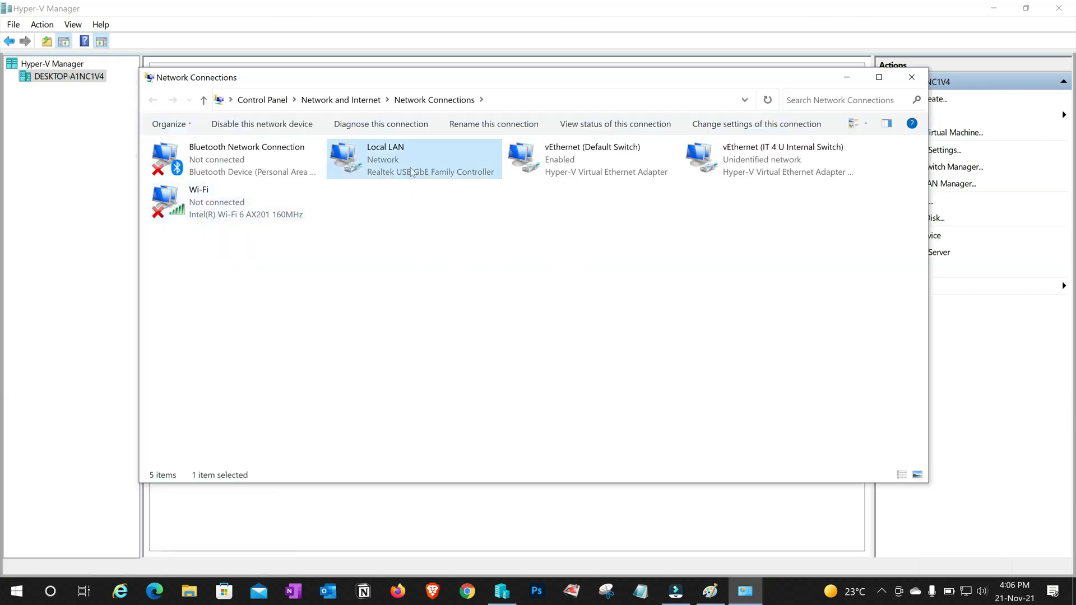
left_click(219, 208)
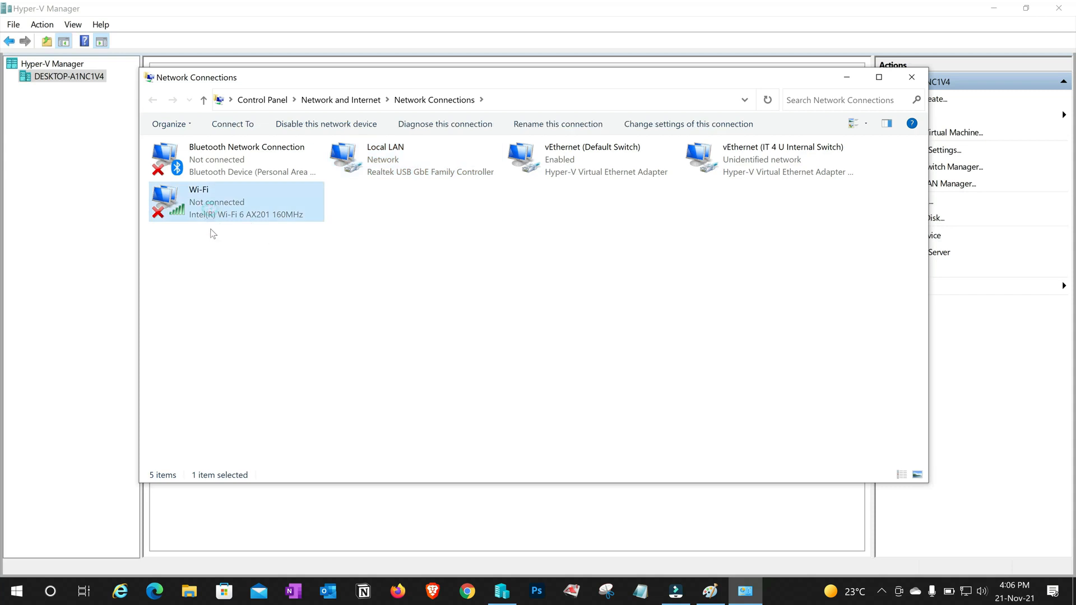
left_click(396, 165)
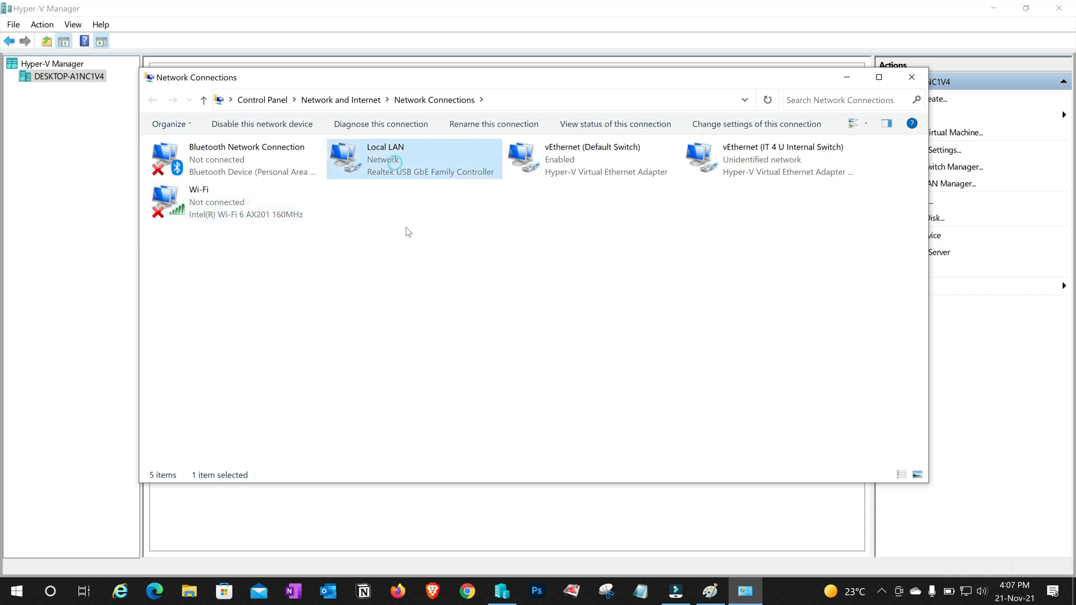
double_click(395, 160)
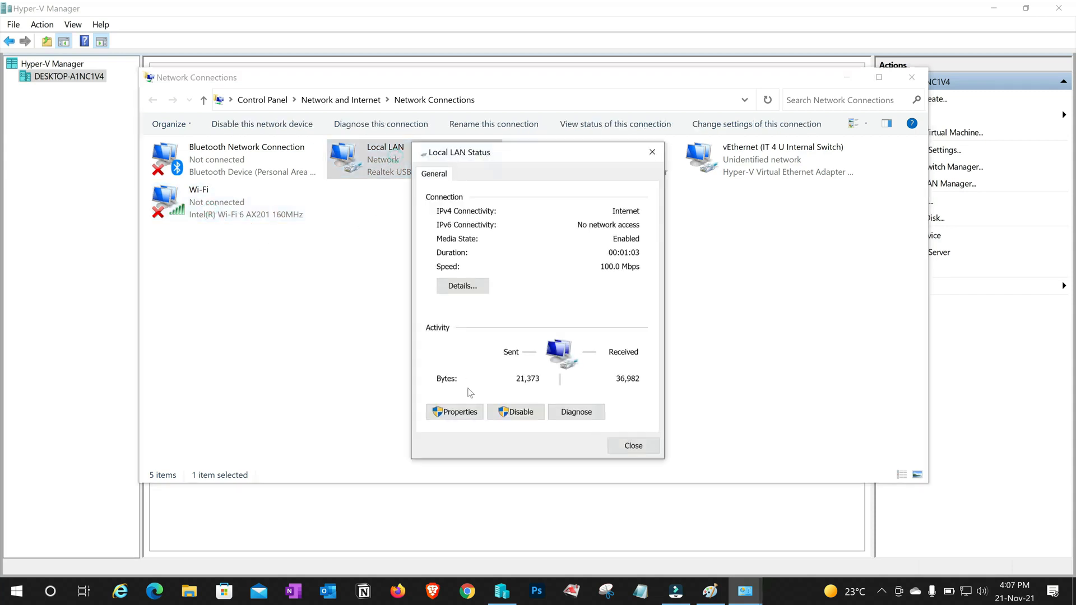
left_click(455, 410)
left_click(548, 318)
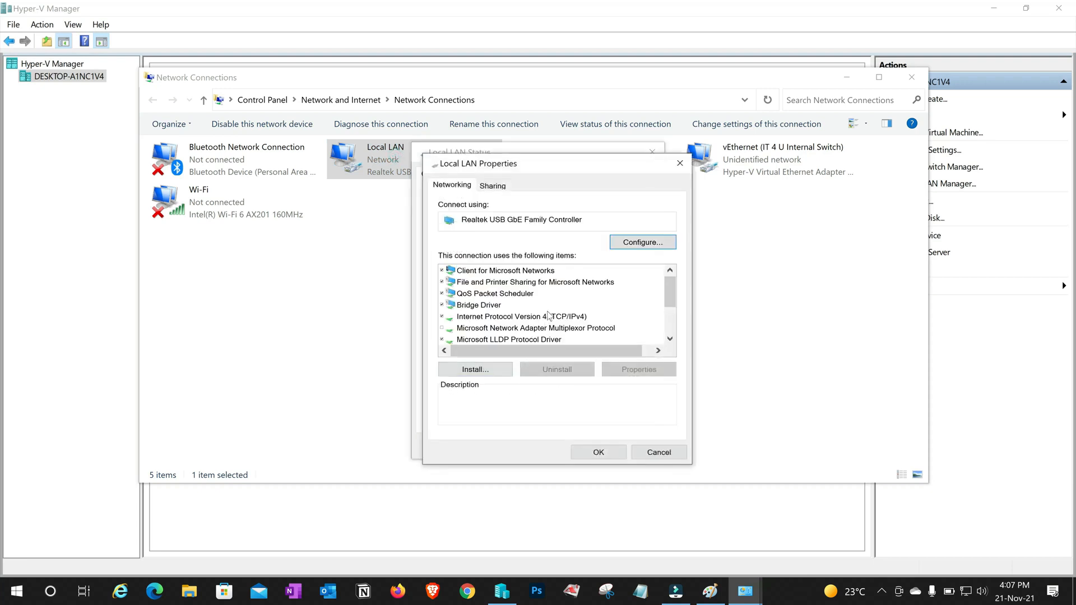
left_click(639, 369)
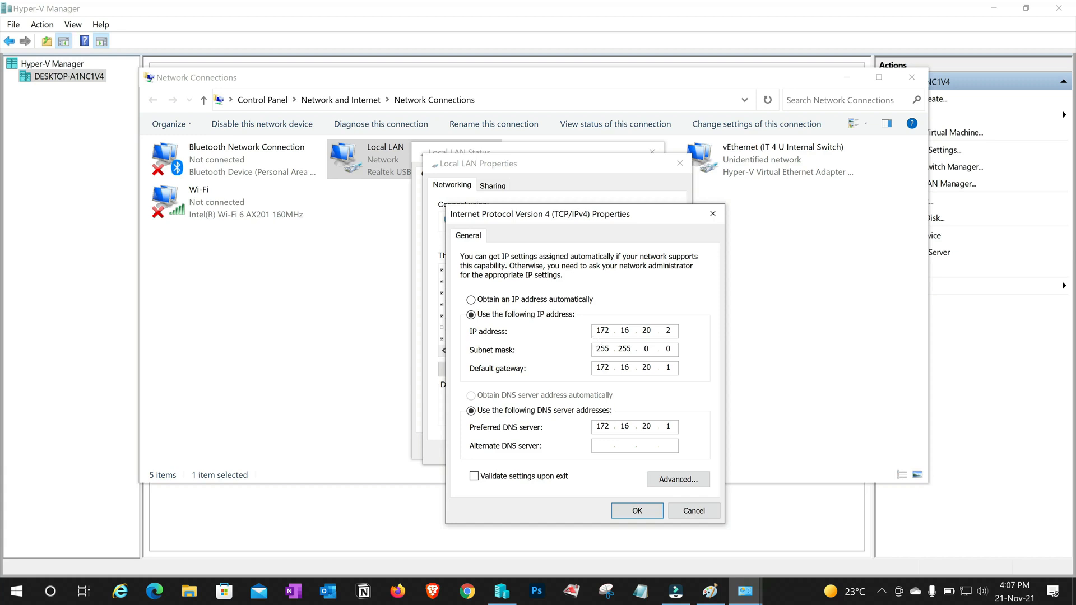
Set IP 172.16.20.2 and gateway 172.16.20.1, then view the Local LAN connection's details
double_click(668, 330)
double_click(668, 367)
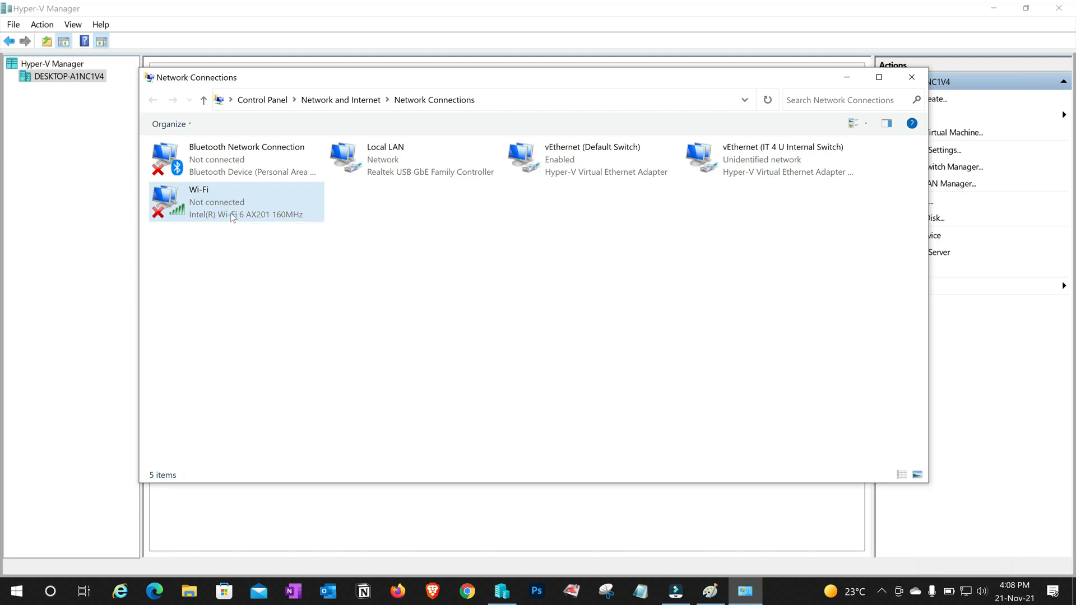
double_click(370, 160)
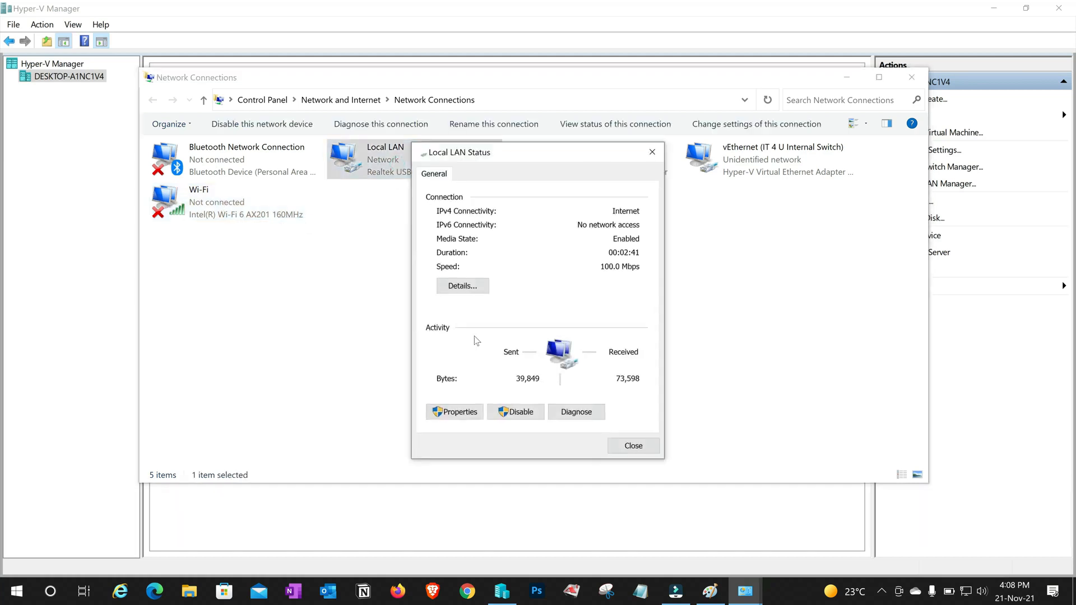
left_click(464, 287)
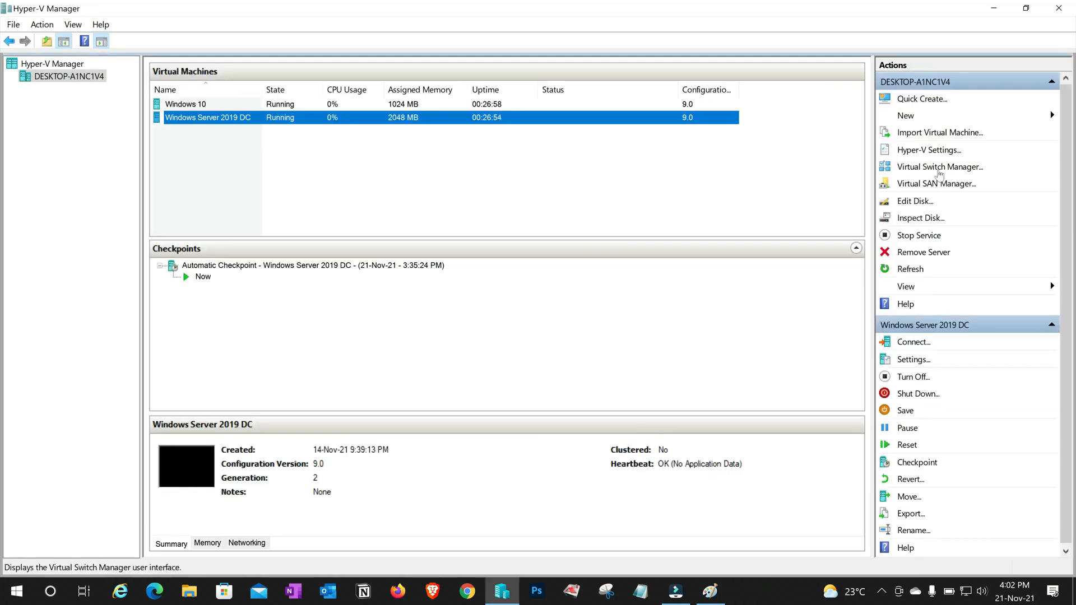
Start a new external switch named 'IT 4 U External Switch', copying the name into its notes
left_click(939, 167)
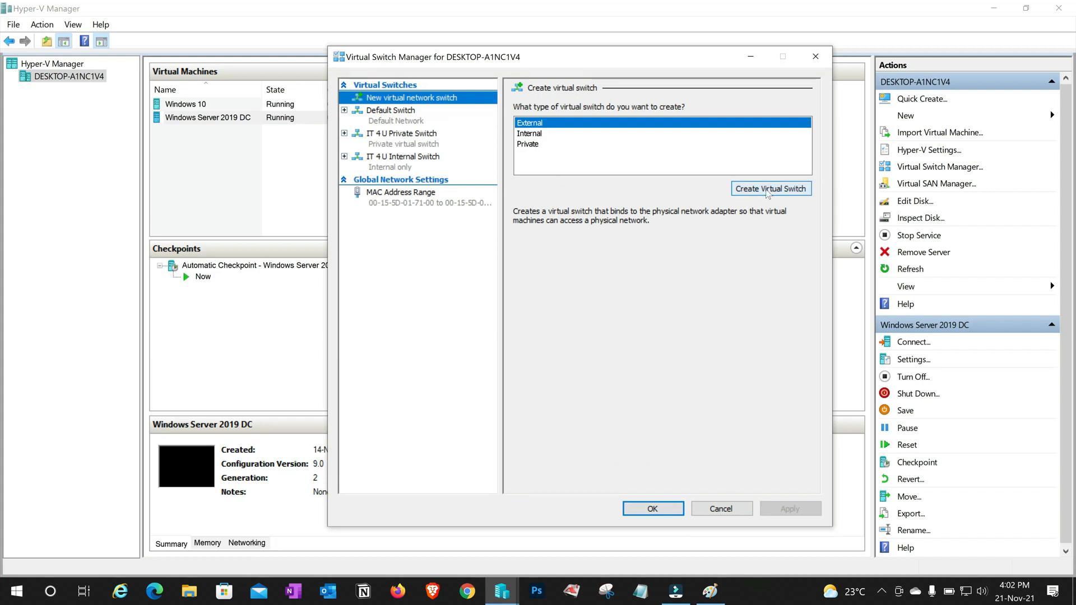
left_click(768, 192)
type("IT ")
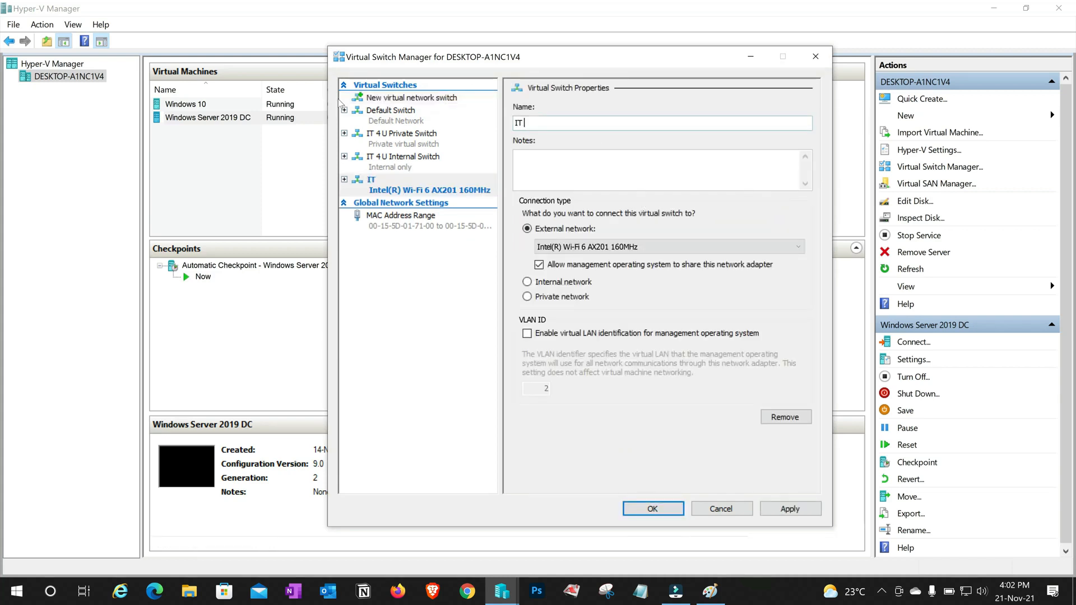
type("4 U")
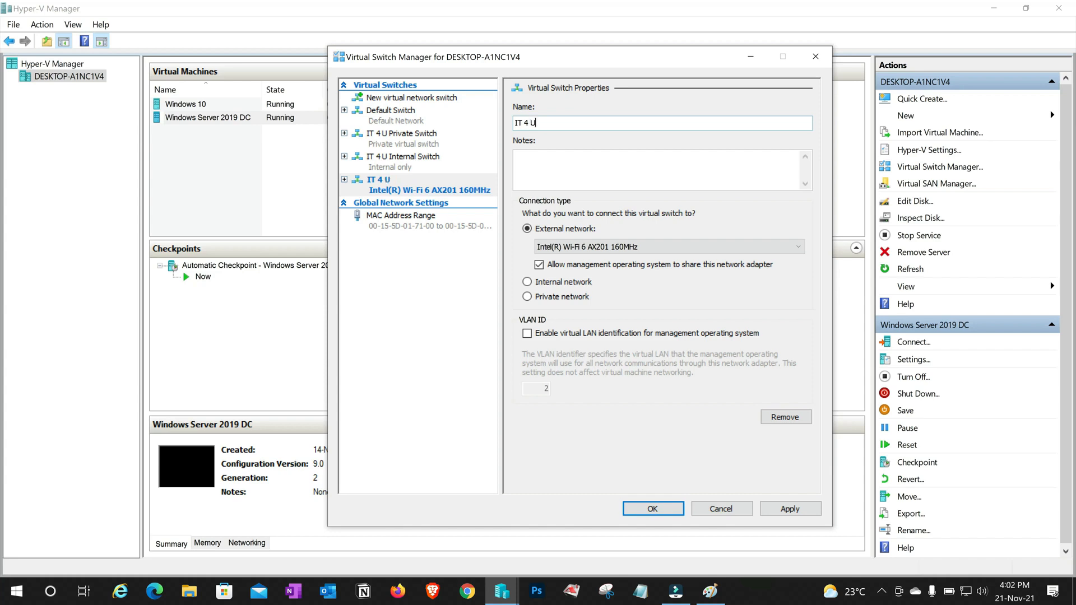
type(" External Switch")
key("ctrl+a")
key("ctrl+c")
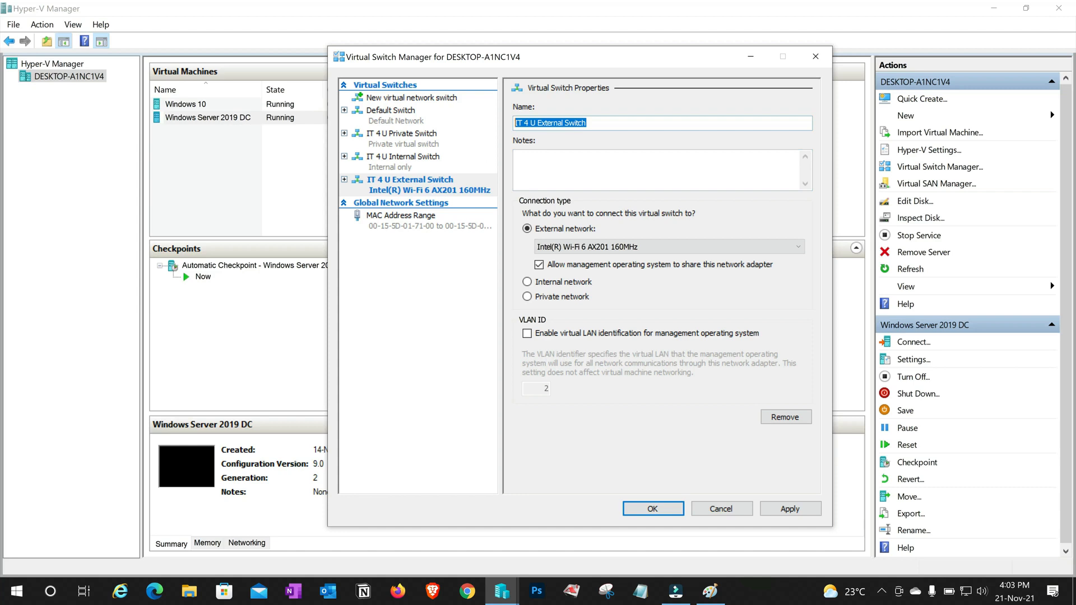
key("Tab")
key("ctrl+v")
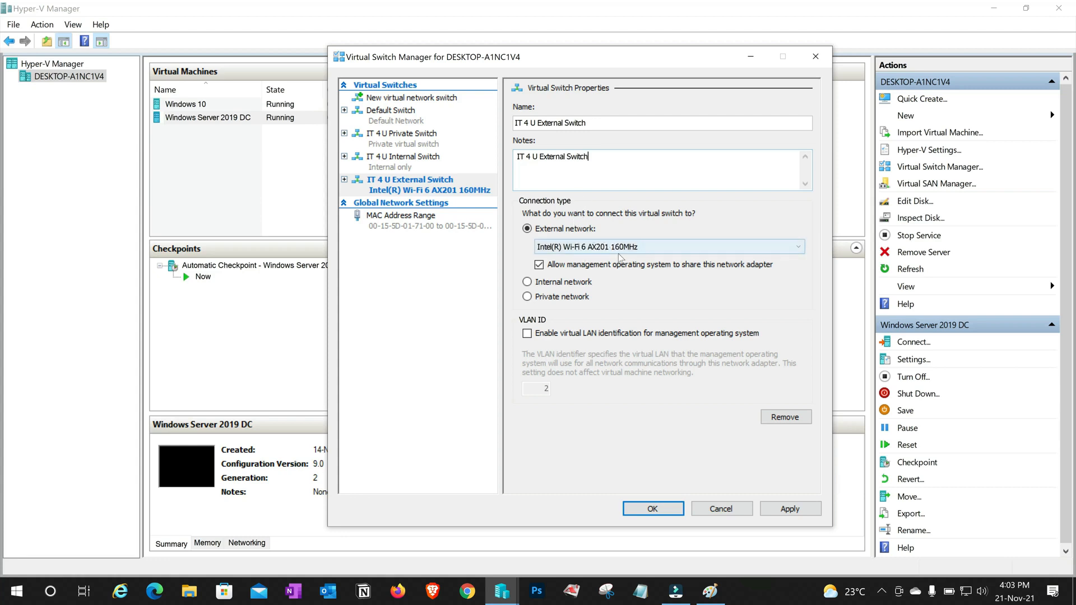
Bind the switch to the Realtek USB GbE adapter and apply, accepting the disruption warning
left_click(653, 251)
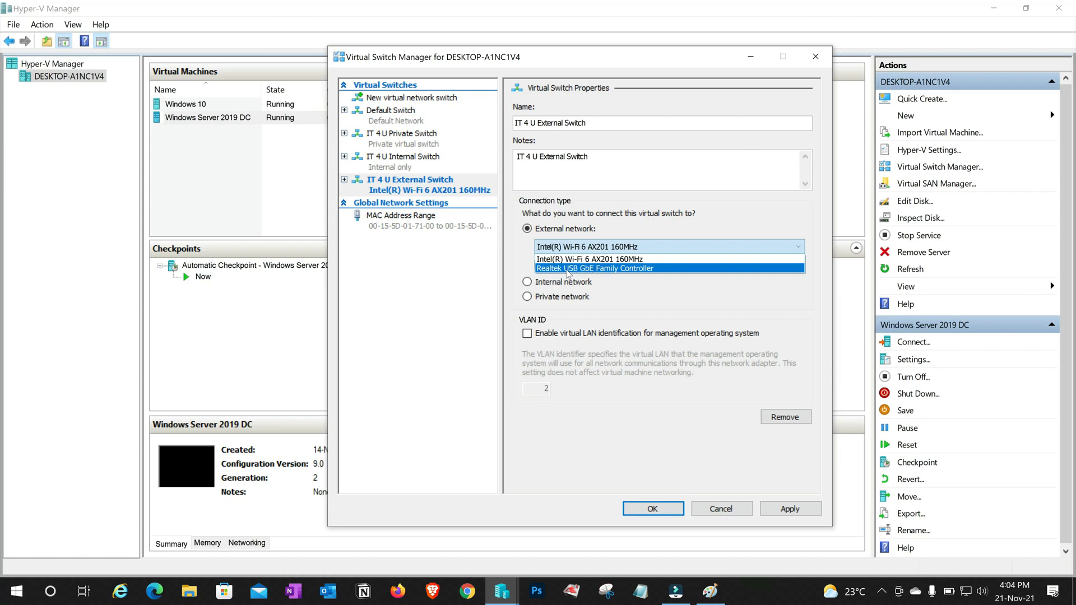
left_click(610, 270)
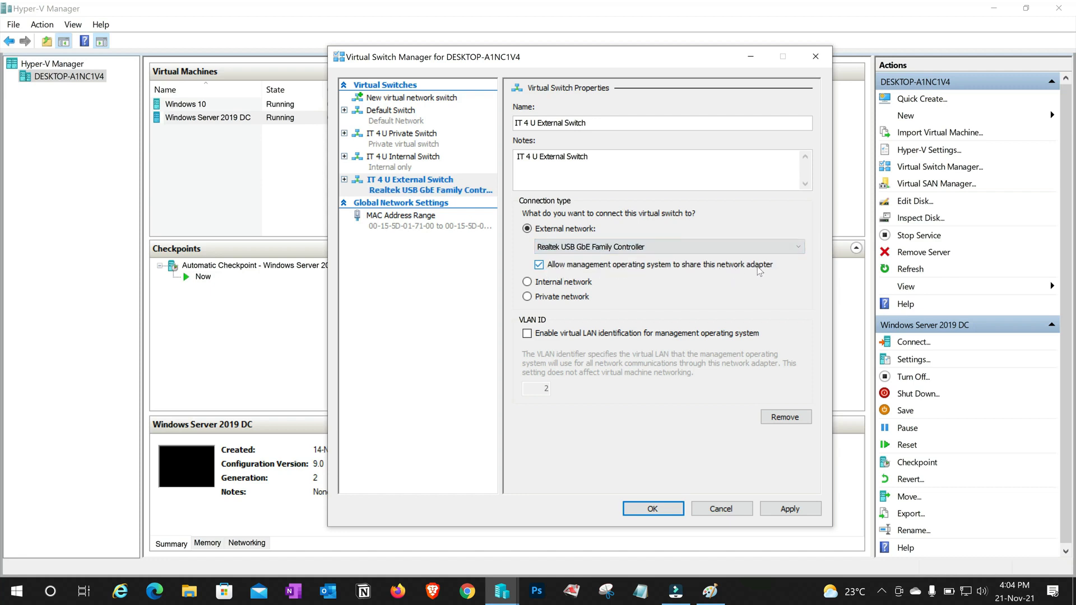
left_click(787, 511)
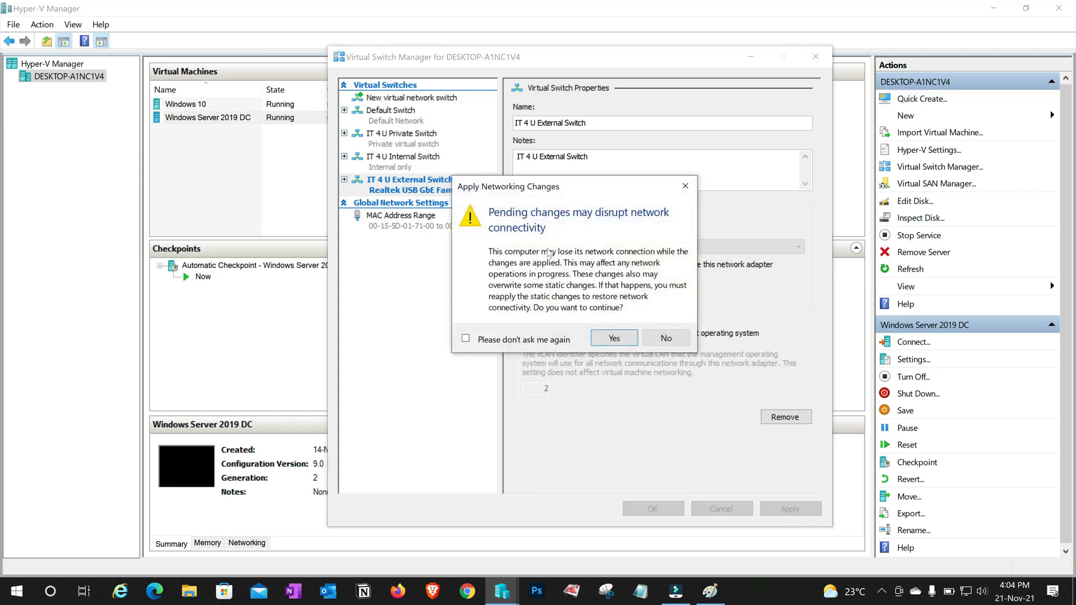
left_click(615, 338)
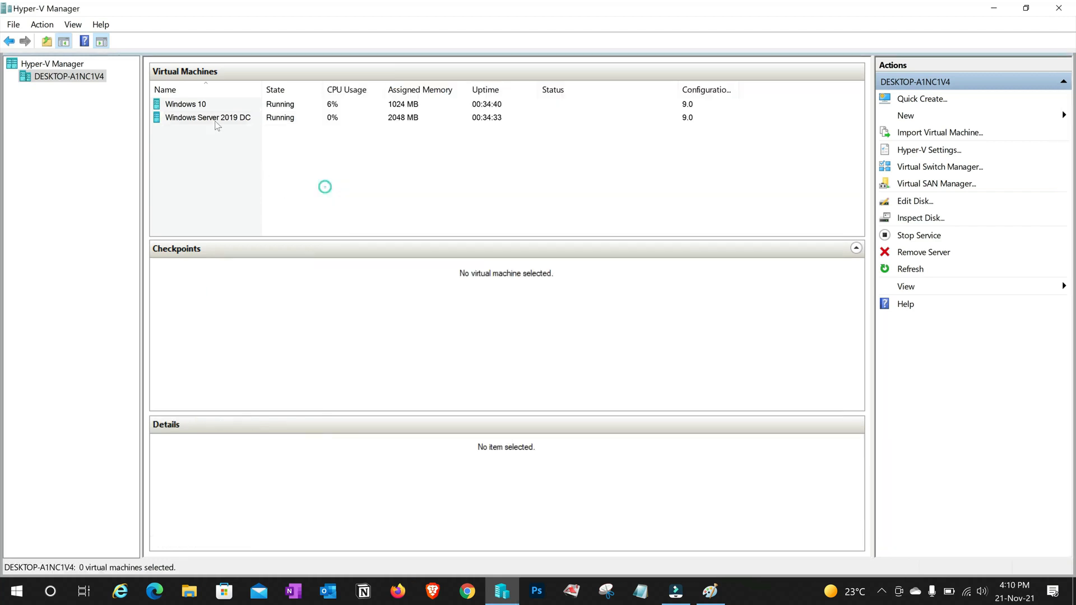
Attach the Windows Server 2019 DC VM's network adapter to IT 4 U External Switch
left_click(214, 118)
right_click(211, 118)
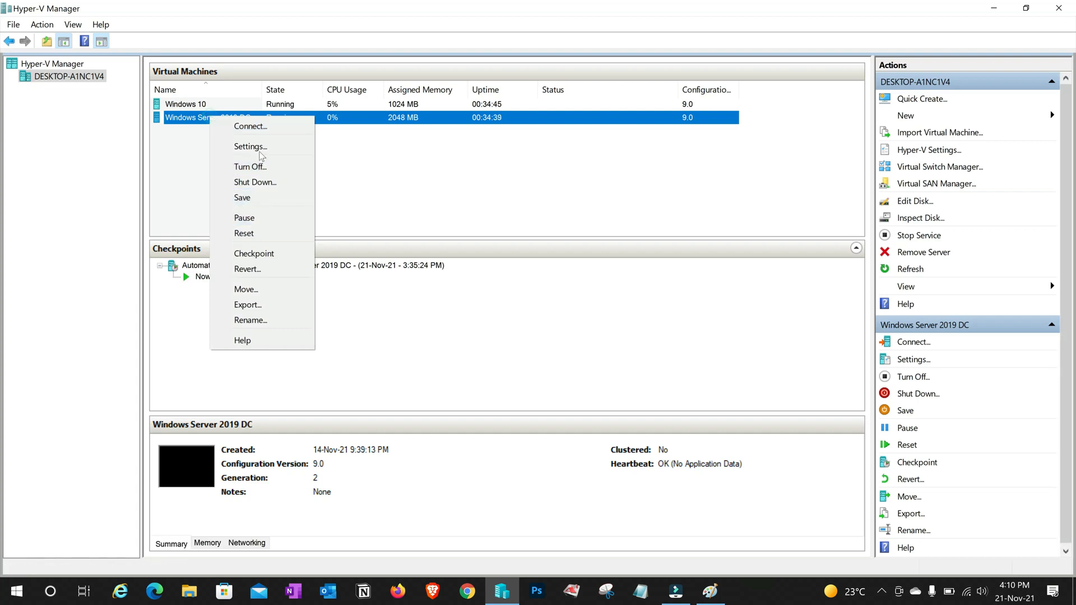
left_click(250, 146)
left_click(616, 147)
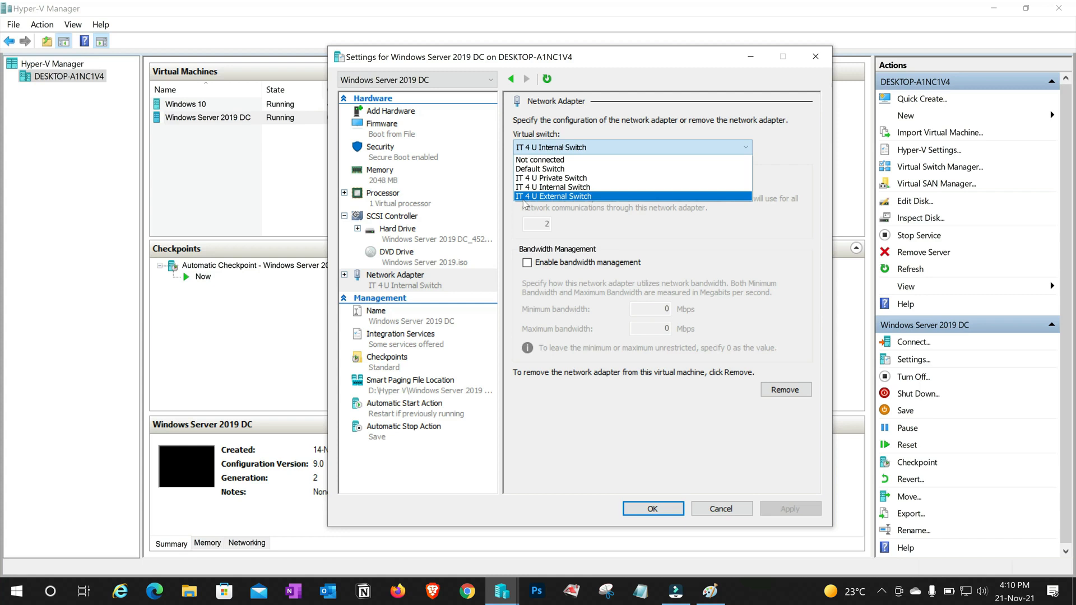
left_click(556, 196)
left_click(193, 105)
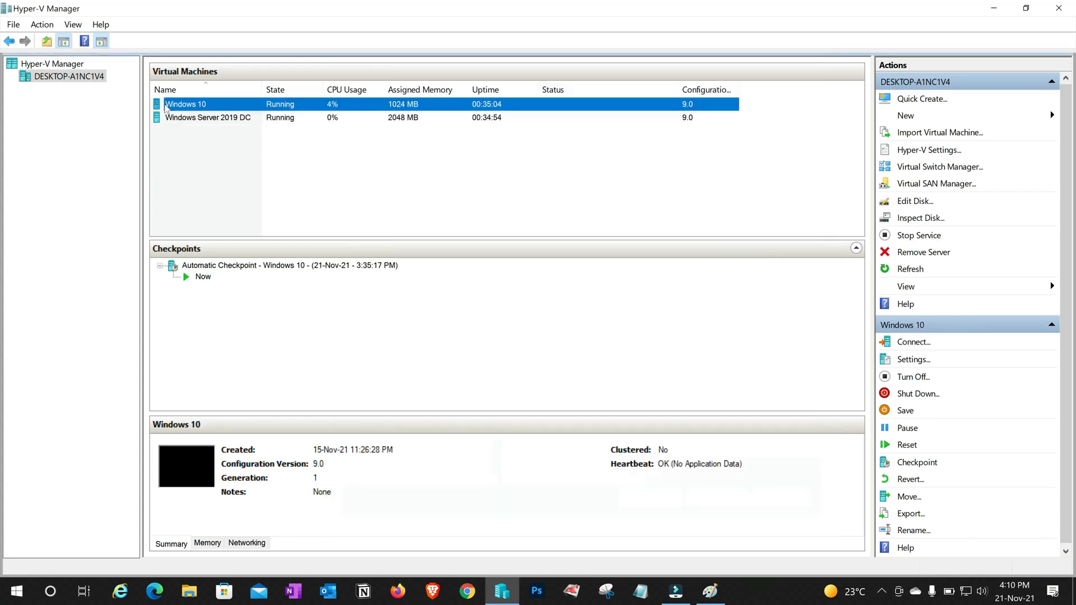
Attach the Windows 10 VM's network adapter to IT 4 U External Switch and apply
right_click(193, 106)
left_click(234, 133)
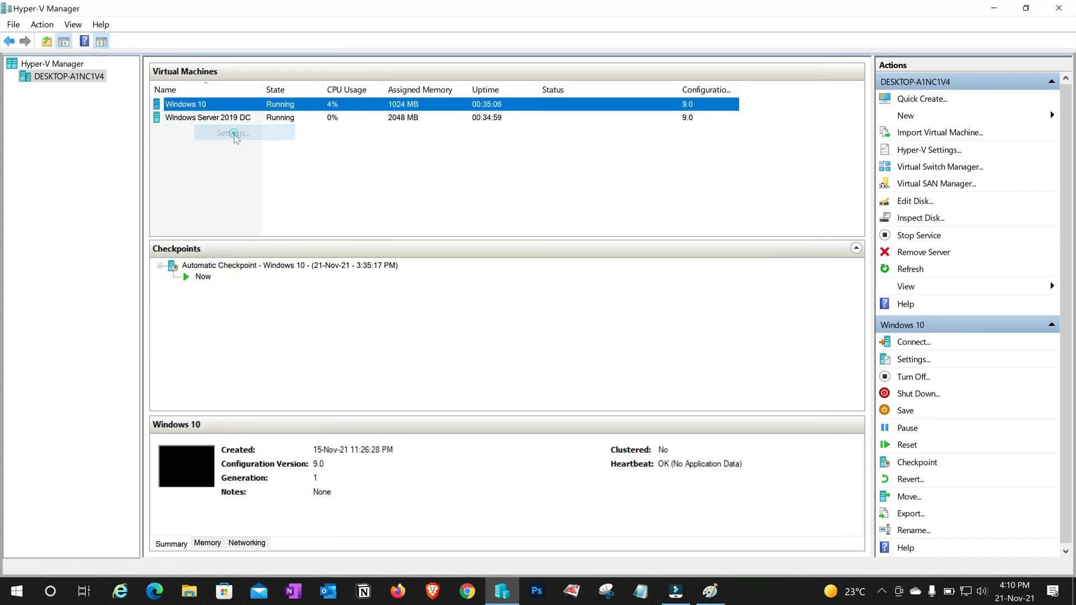
left_click(395, 301)
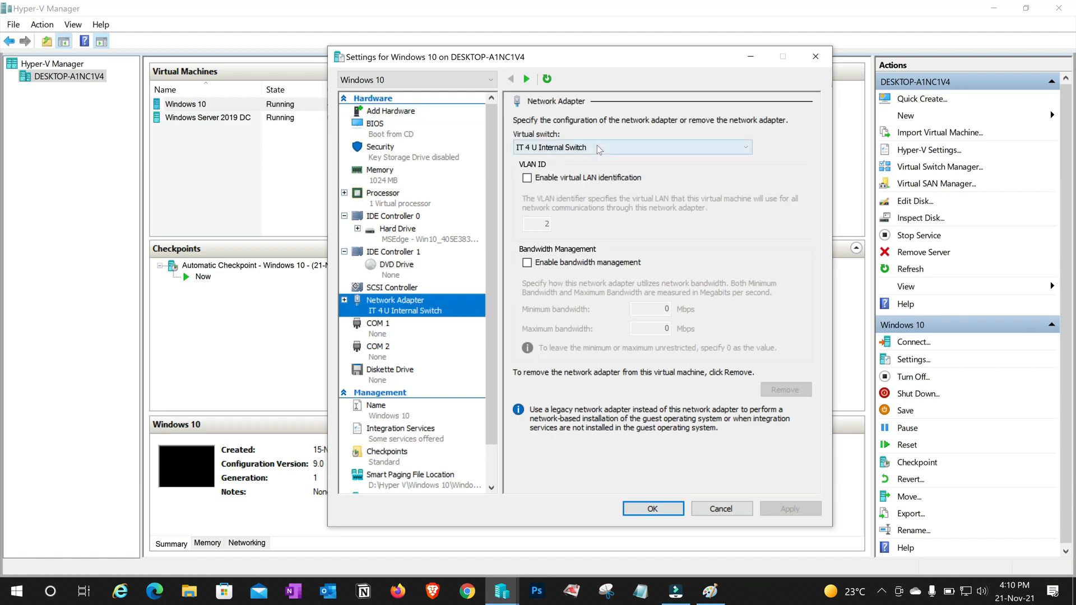
left_click(597, 147)
left_click(566, 196)
left_click(790, 509)
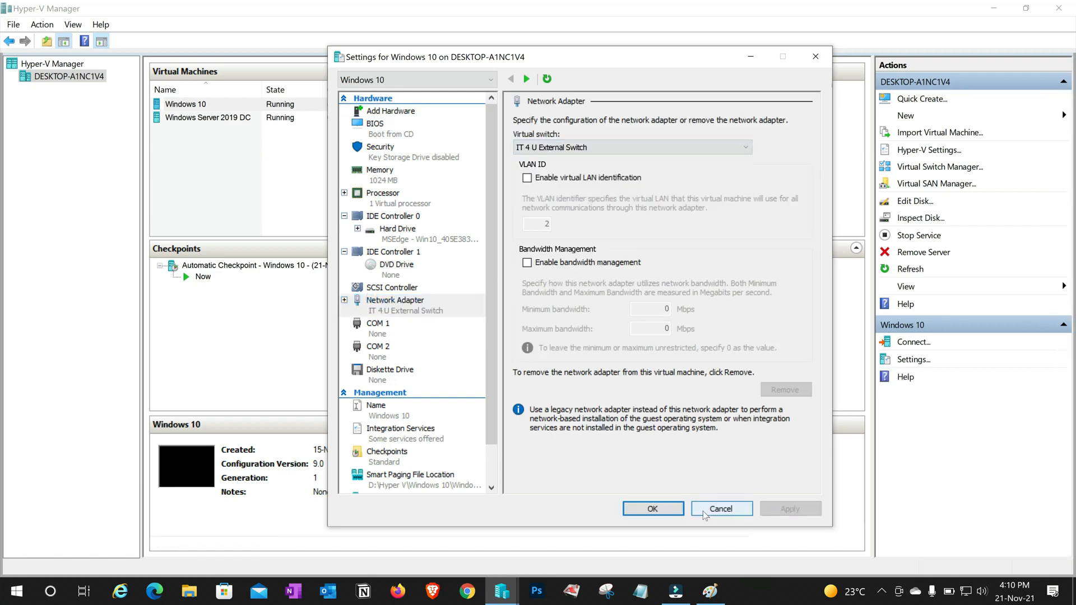
Close the VM settings, open Network Connections with ncpa.cpl and view the Local LAN status
left_click(652, 509)
key("super+r")
type("ncpa.cpl")
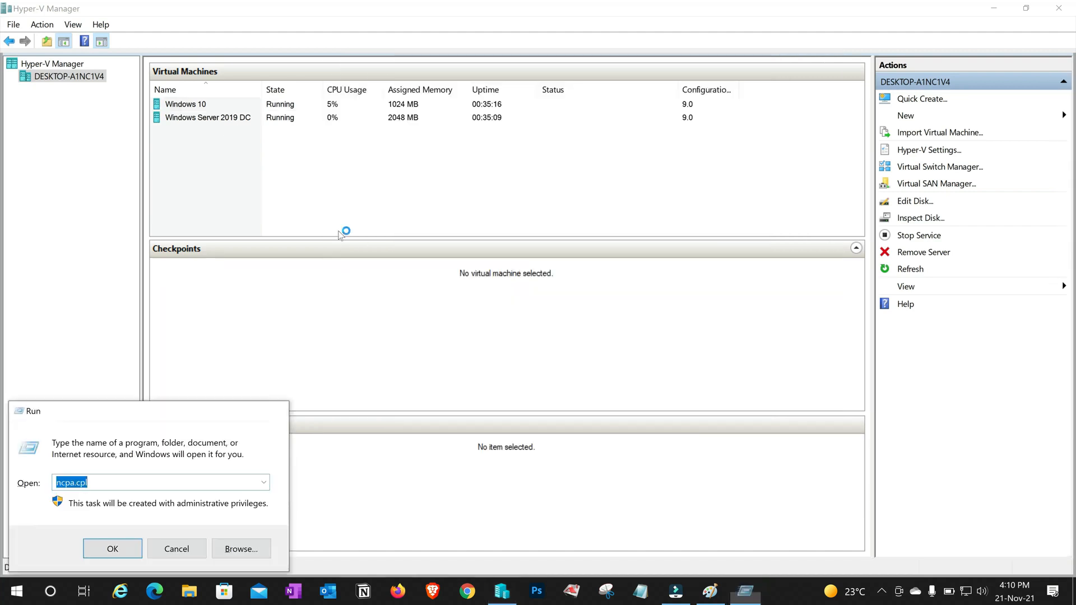
key("Return")
left_click(405, 163)
left_click(501, 313)
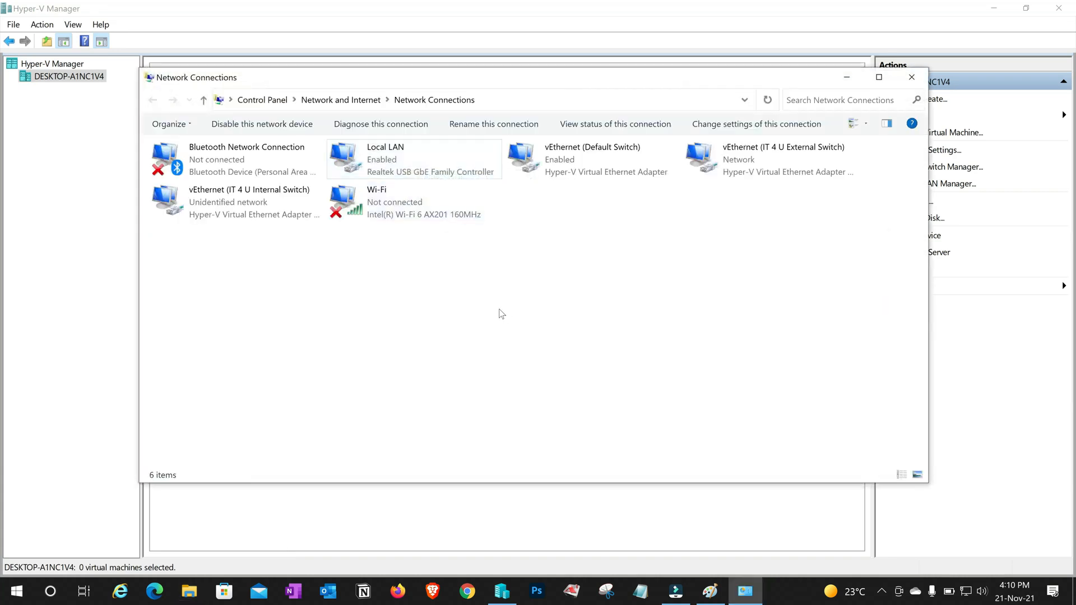
double_click(421, 171)
left_click(383, 288)
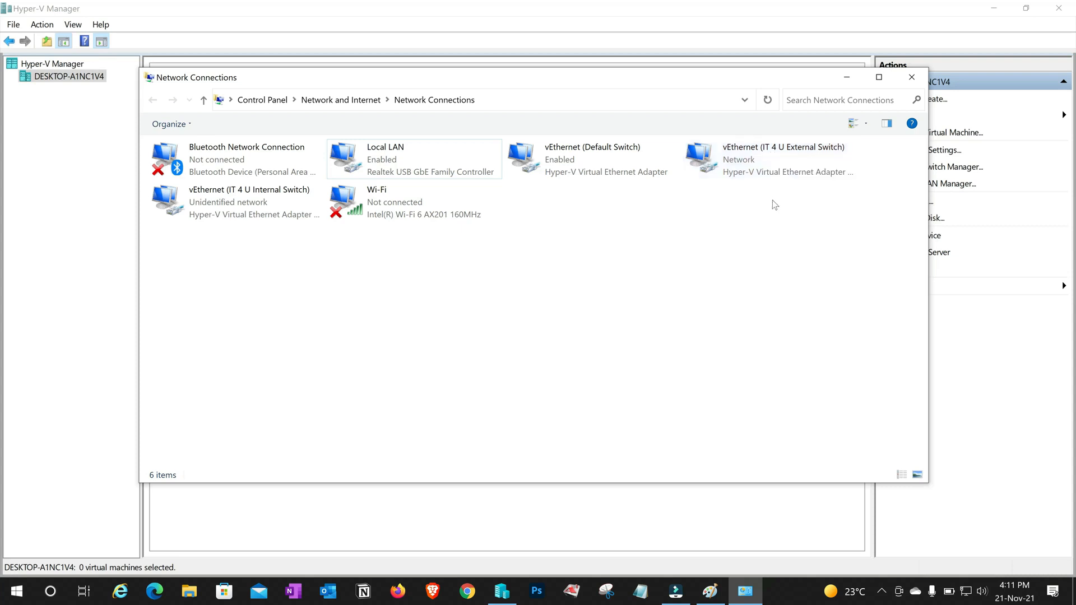
Check the vEthernet (IT 4 U External Switch) IPv4 settings: 172.16.20.2, 255.255.0.0, gateway 172.16.20.1
double_click(758, 157)
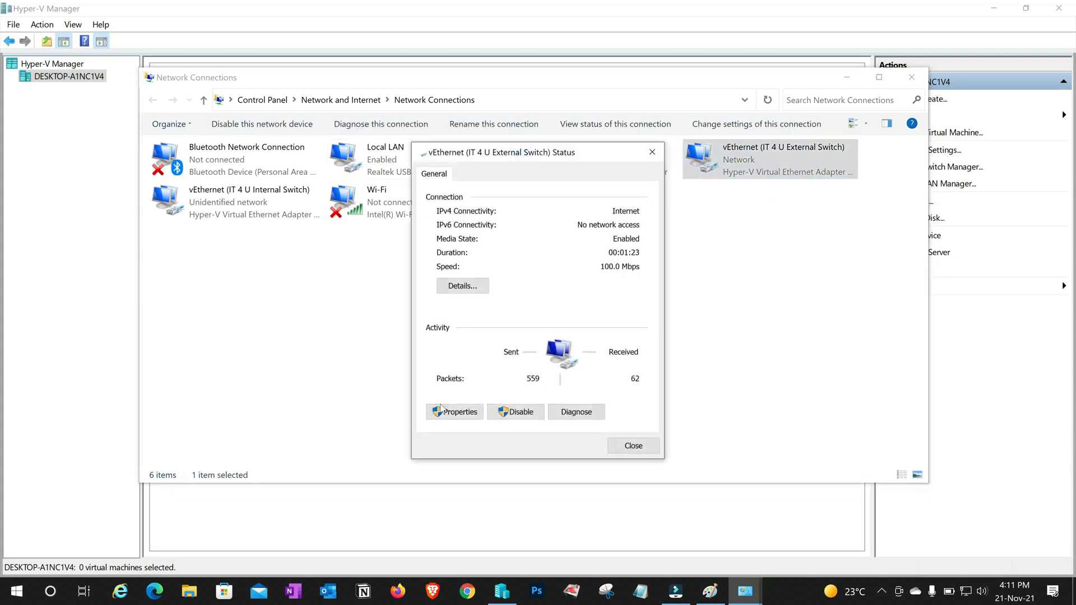
left_click(465, 412)
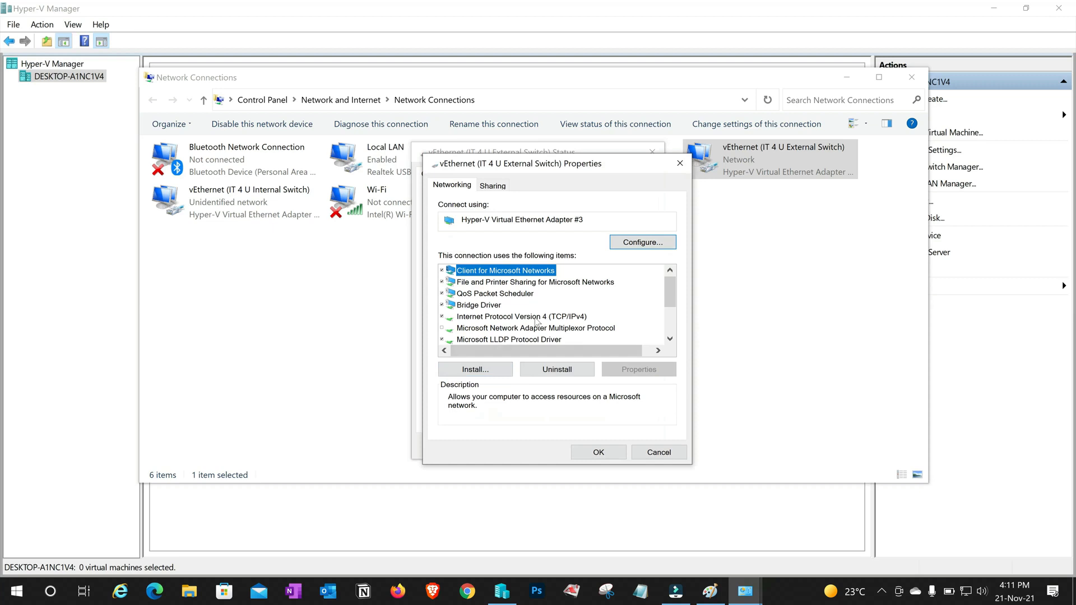
double_click(537, 317)
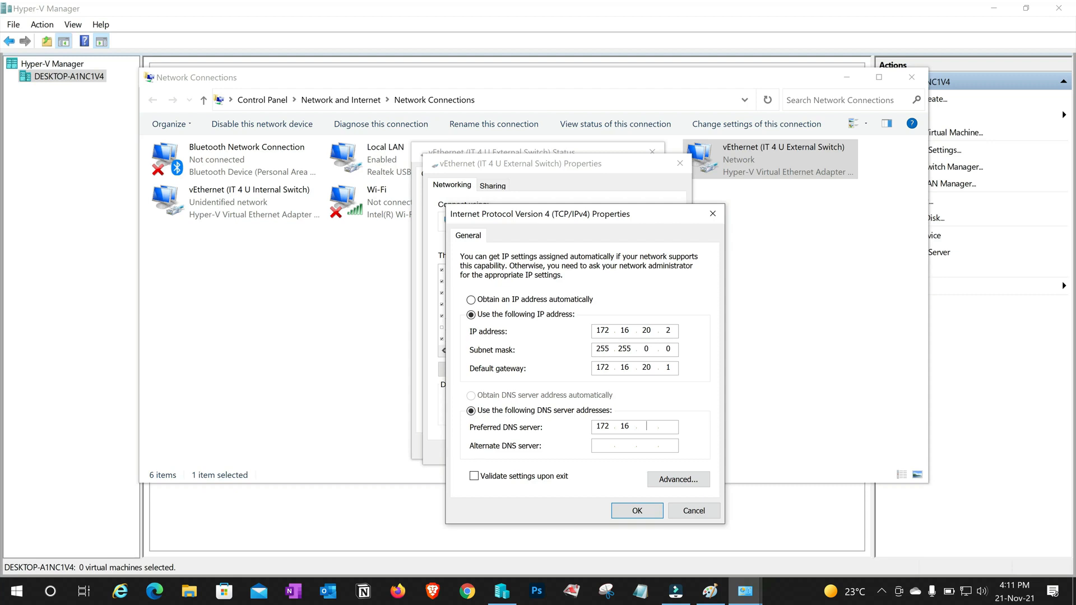
left_click(637, 510)
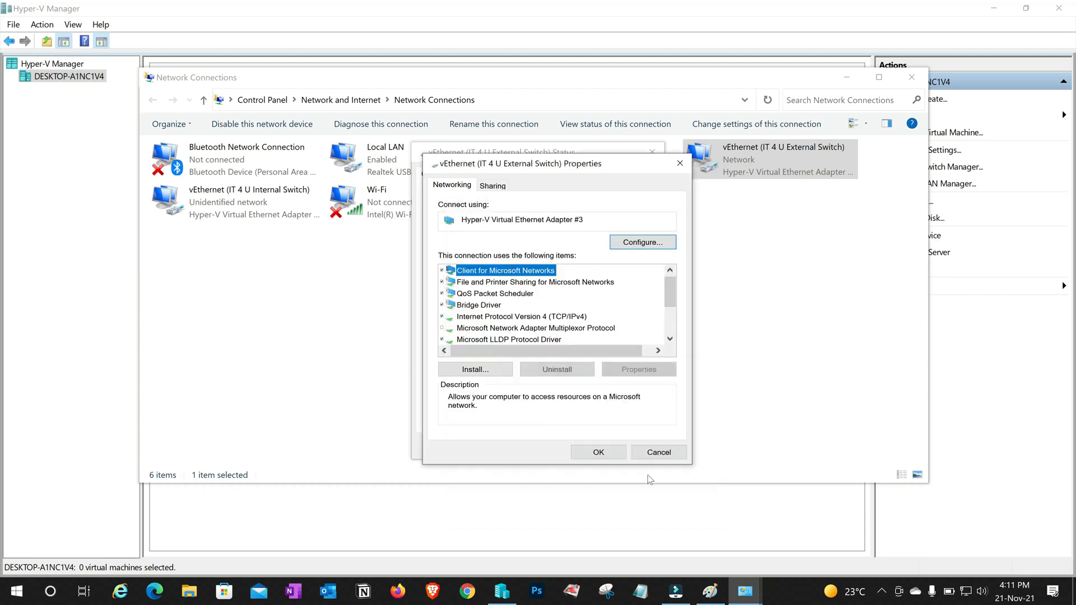
left_click(579, 452)
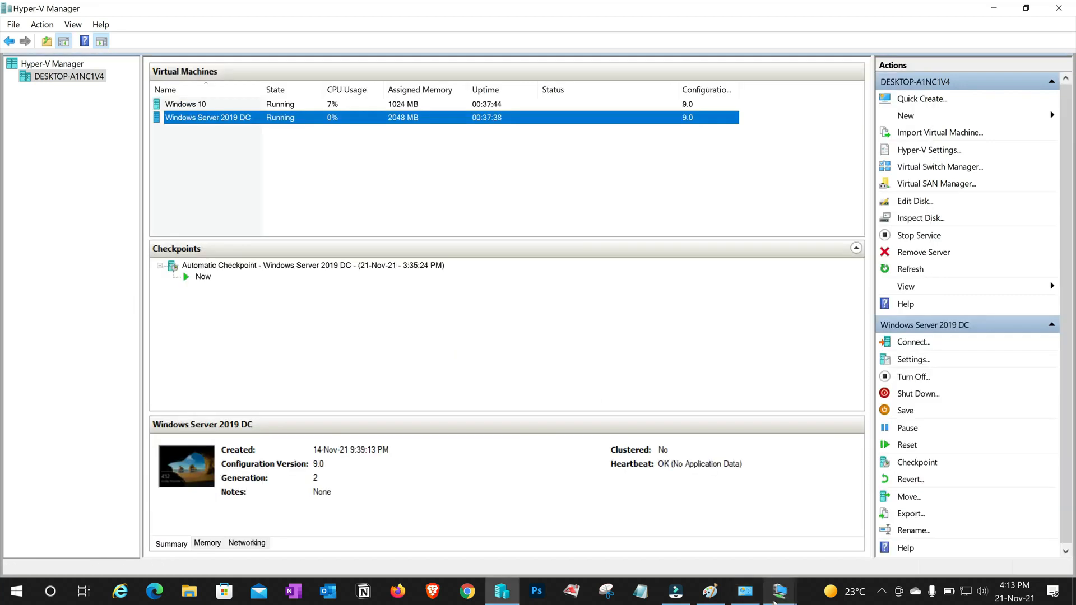
In the Windows 10 VM, open a command prompt and ping 172.16.20.5
mouse_move(776, 600)
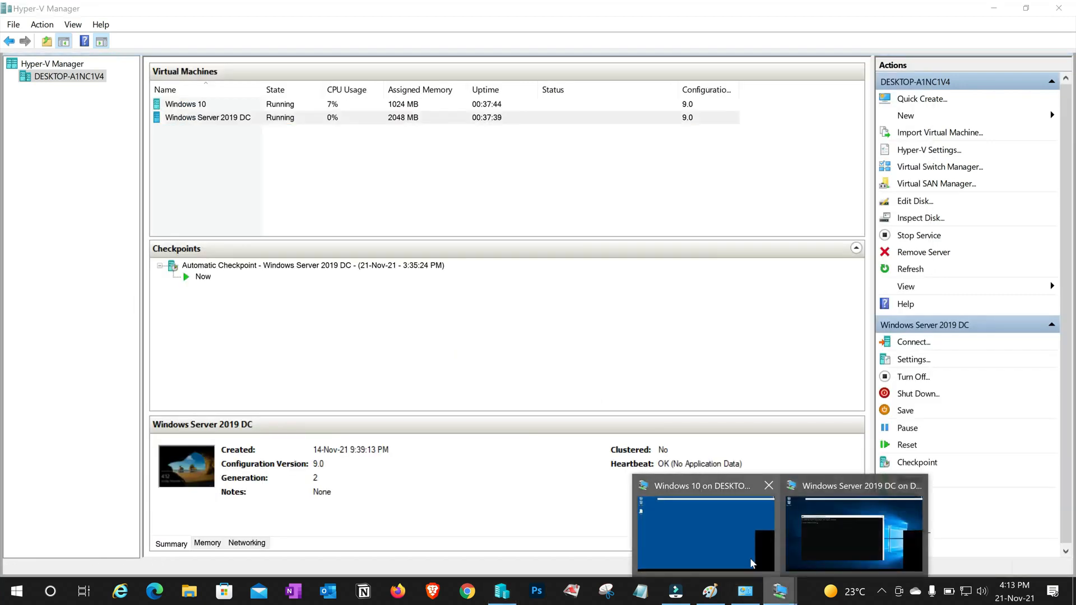
left_click(721, 526)
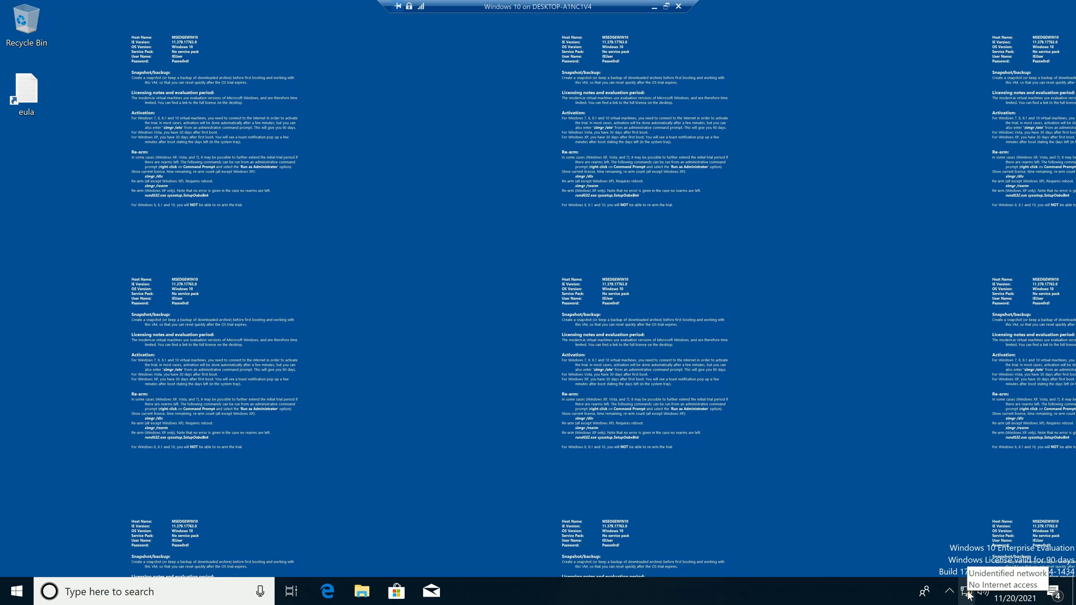
key("super+r")
type("cmd")
key("Return")
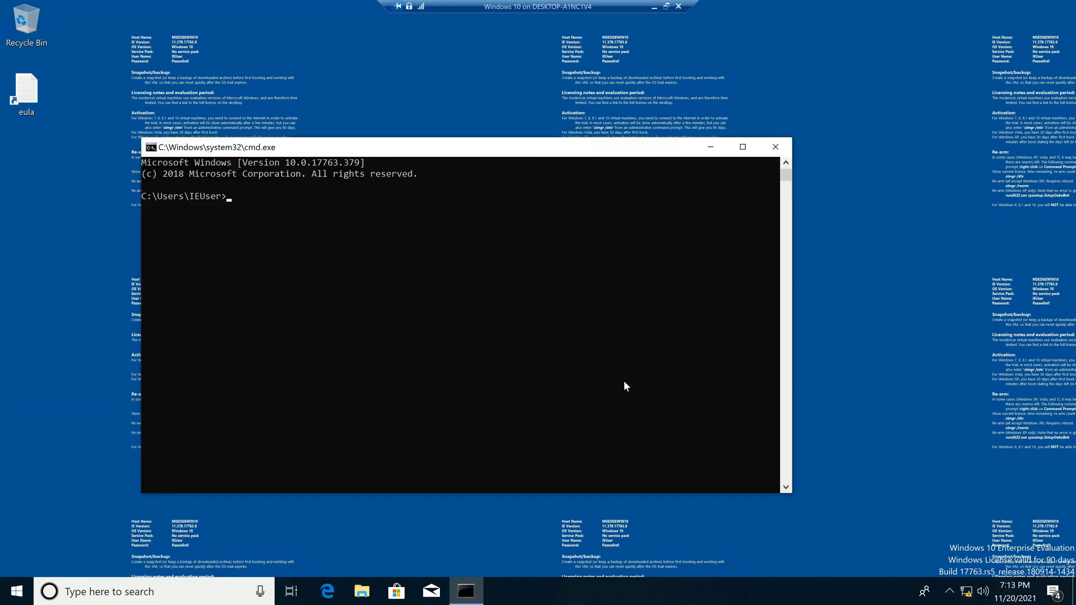
type("ping 172.16.2")
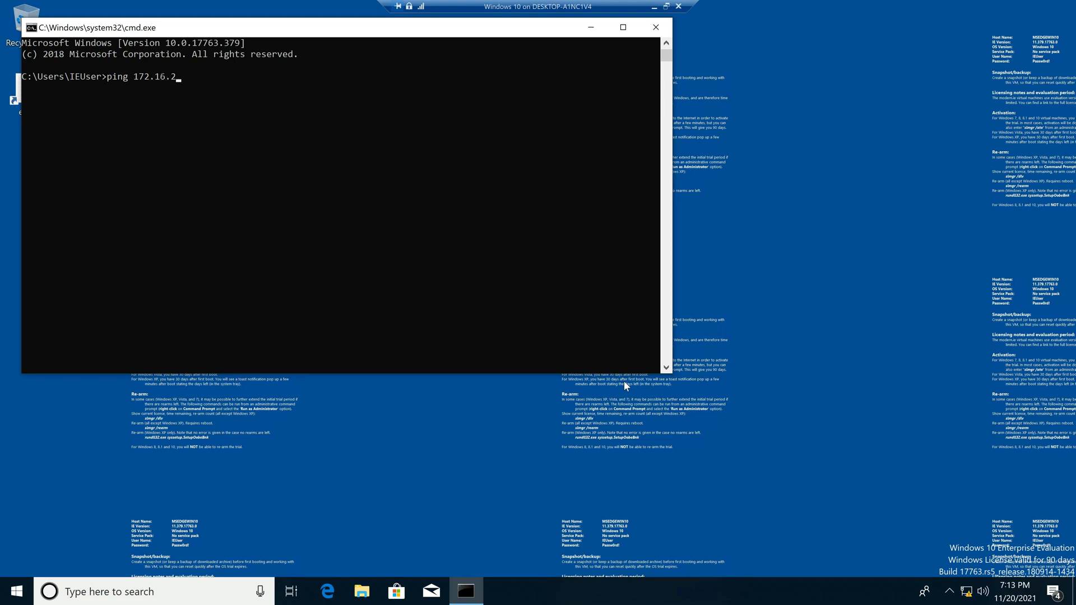
type("0.5")
key("Return")
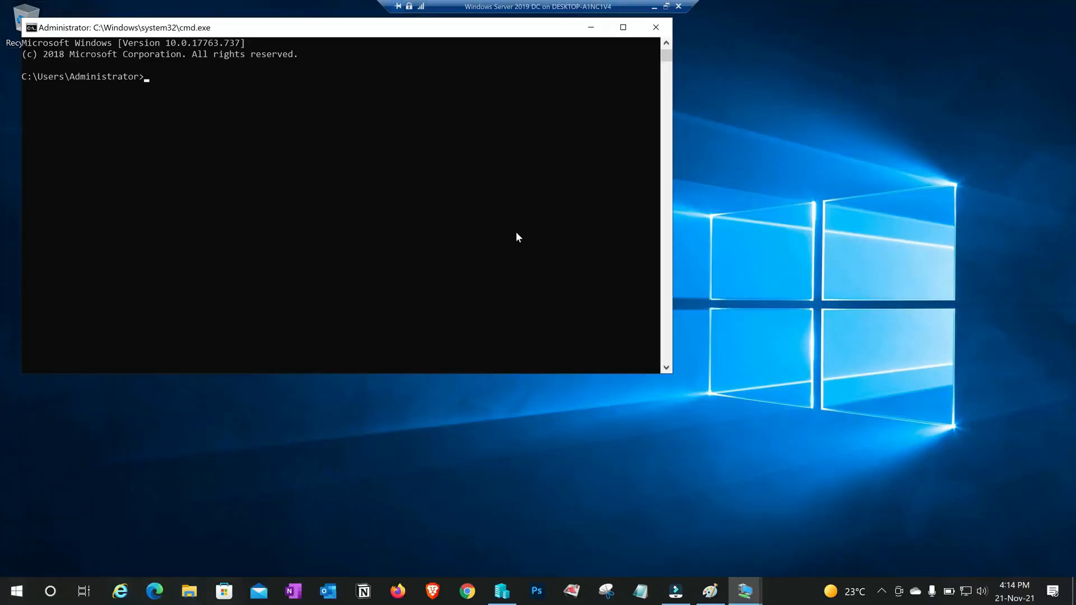
Ping 172.16.20.10 from the server, then 172.16.20.2 from Windows 10, which times out
type("ping 172.16.20.10")
key("Return")
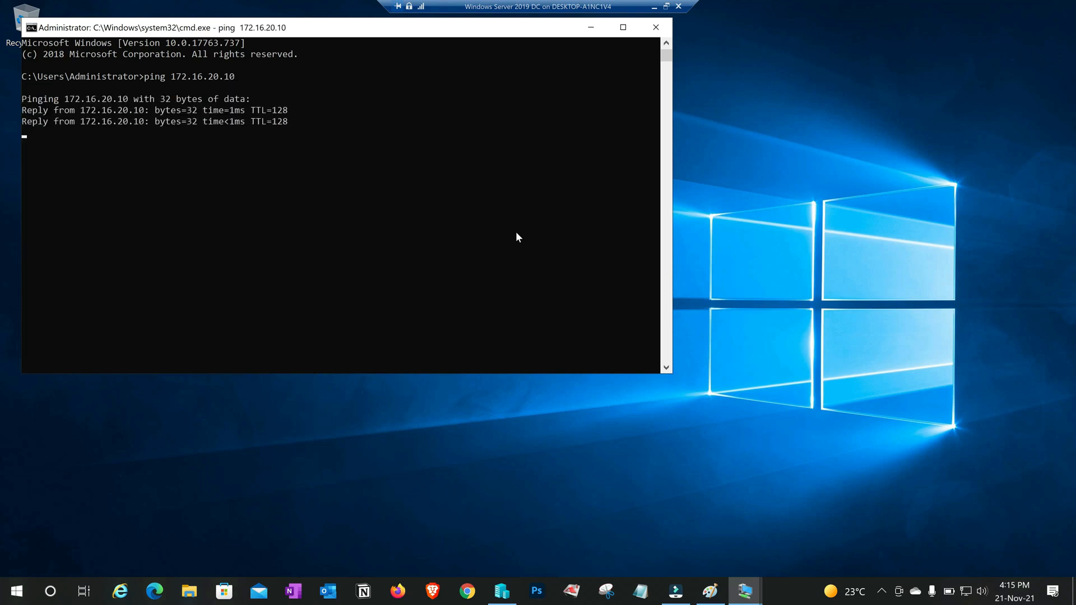
type("ping 172.16.20.2")
key("Return")
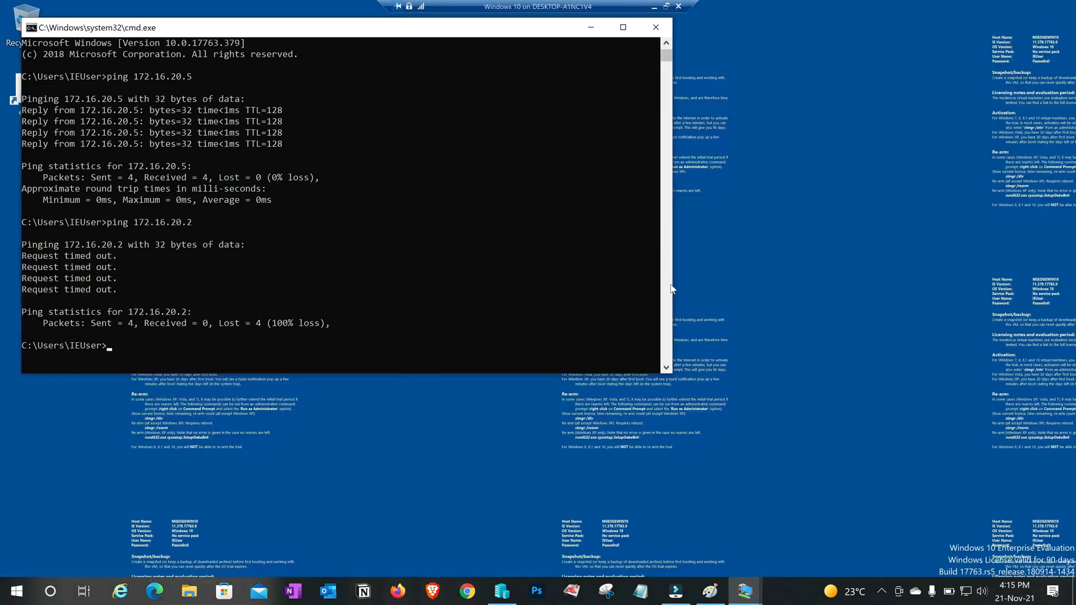
left_click(467, 249)
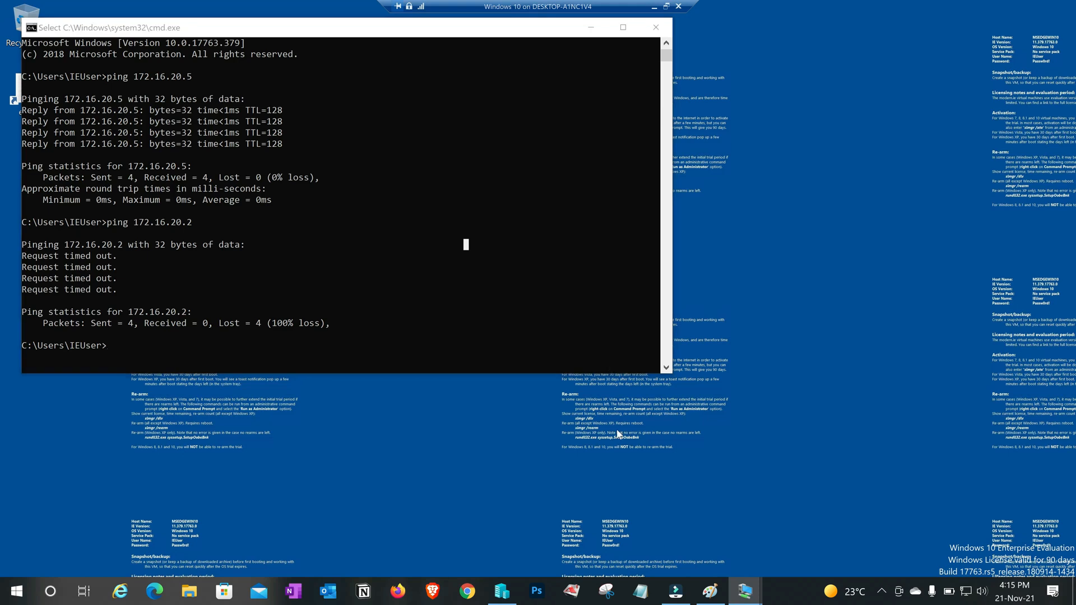
Open Windows 10's Ethernet 2 IPv4 settings and the host switch adapter's IPv4 settings for reference
key("super+r")
type("ncpa.cpl")
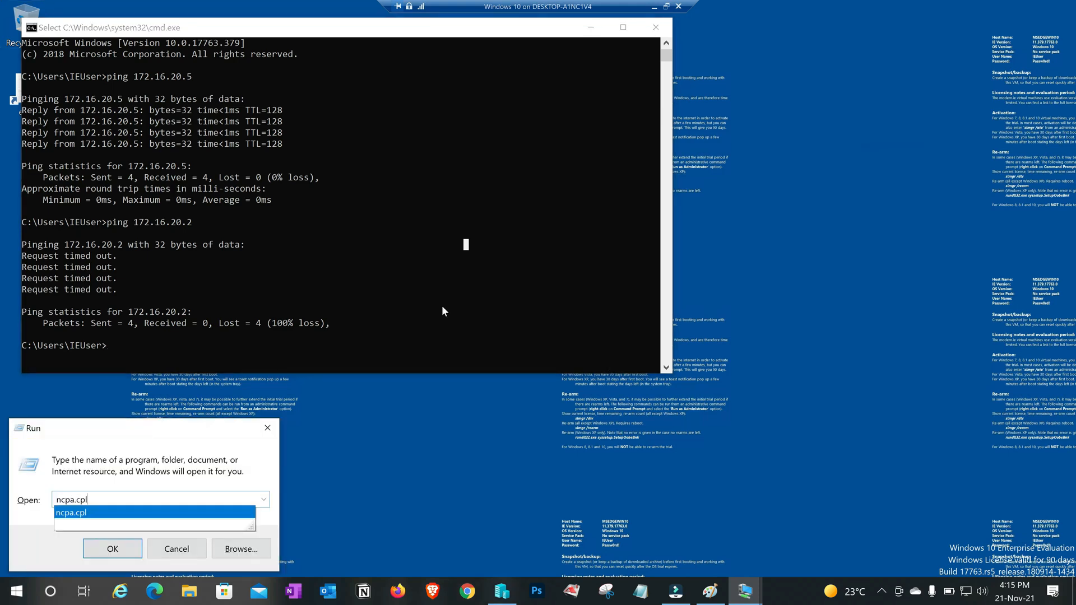
key("Return")
double_click(224, 172)
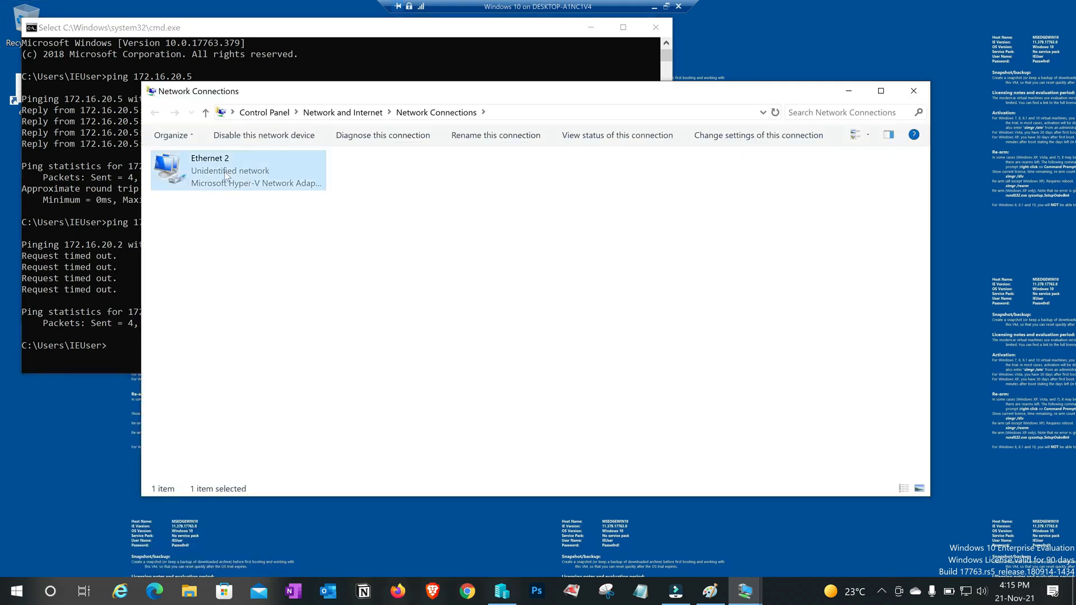
left_click(471, 414)
double_click(552, 314)
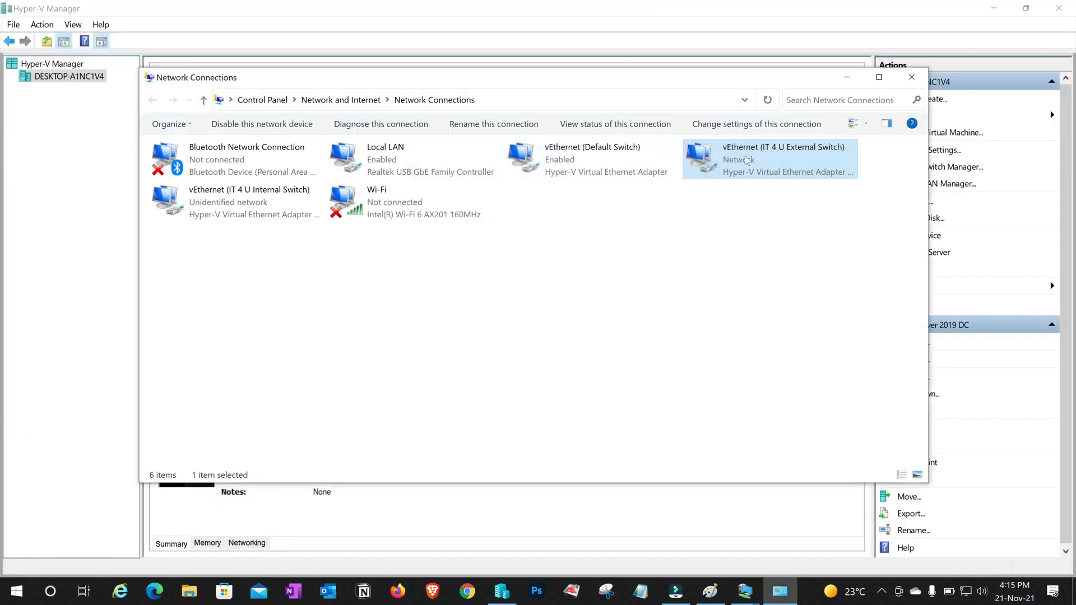
double_click(747, 161)
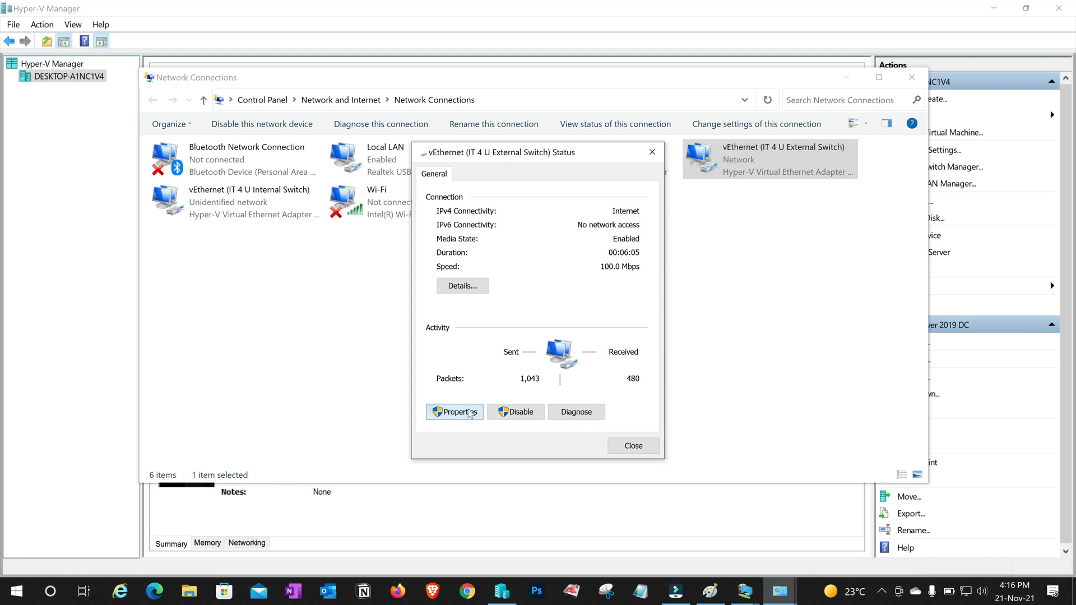
left_click(471, 413)
double_click(521, 316)
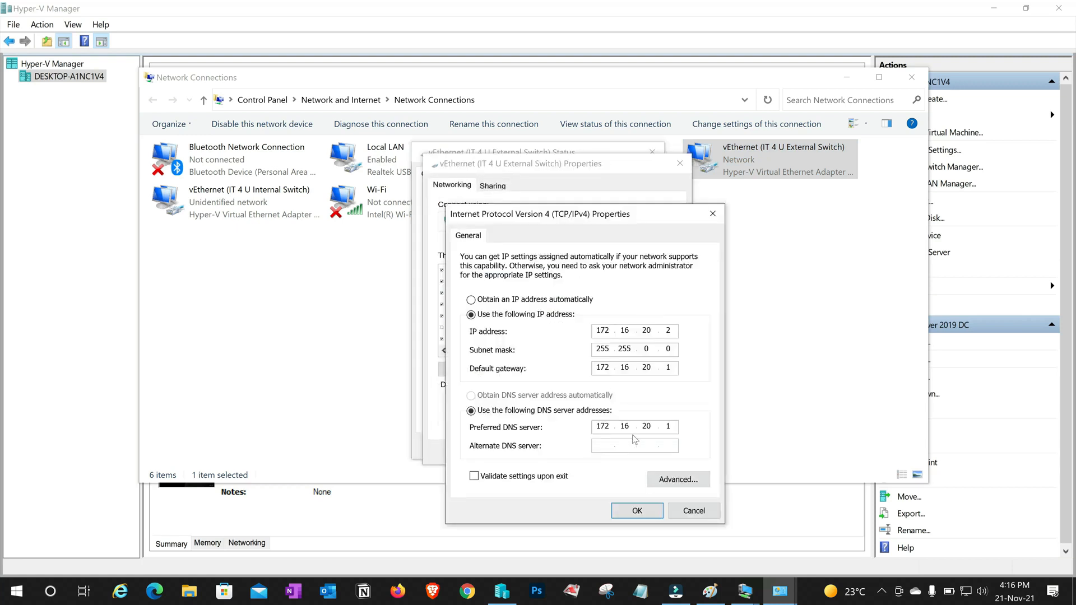
Give Ethernet 2 a gateway and preferred DNS server 172.16.20.1 and save
mouse_move(744, 589)
left_click(704, 539)
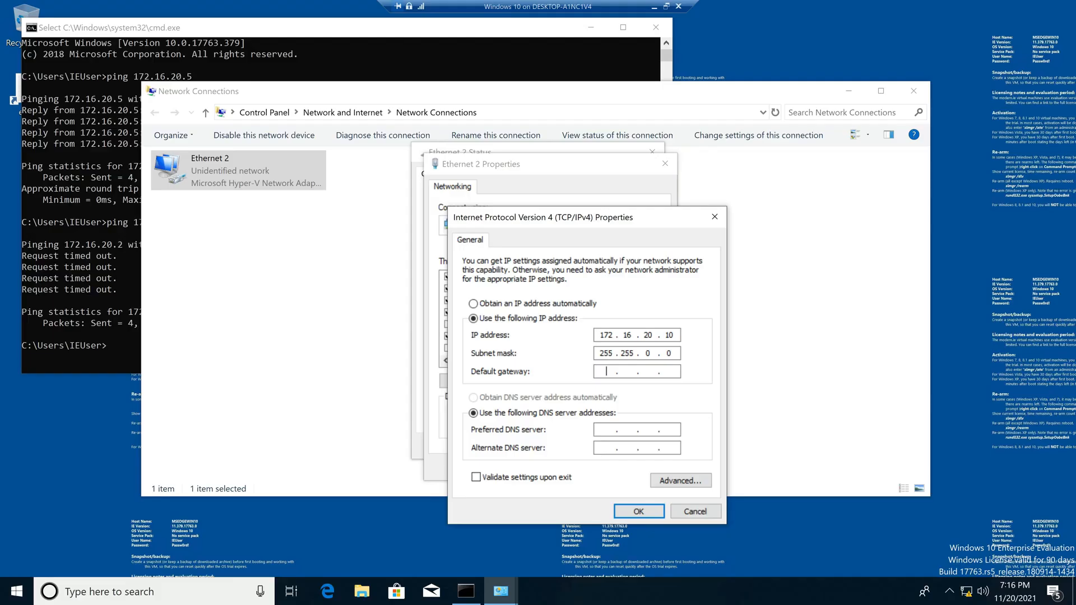
key("Tab")
key("Tab")
type("172 . 16 . 20 . 1")
left_click(697, 512)
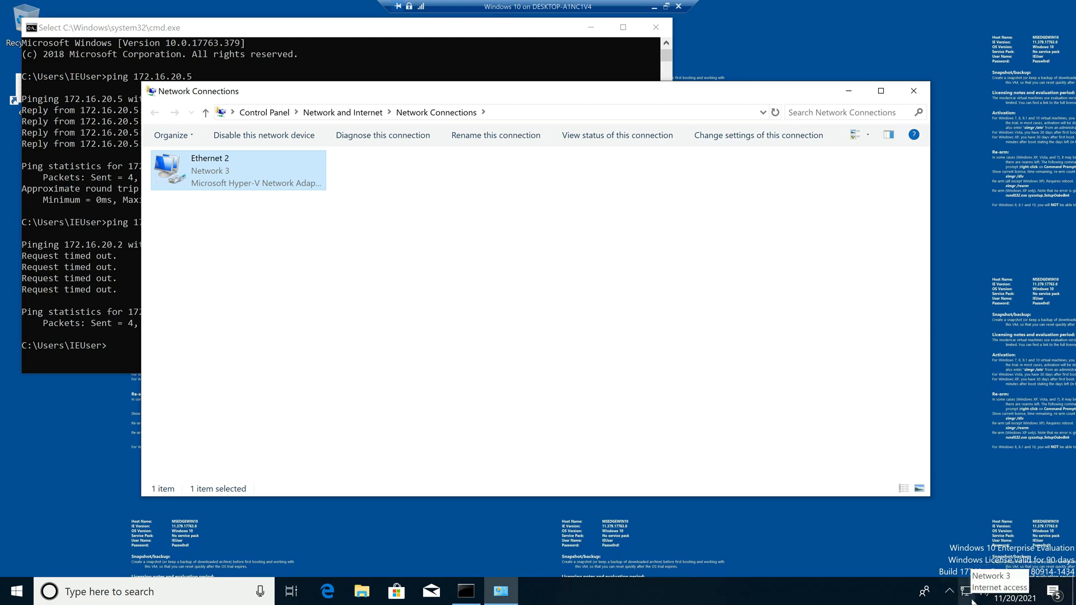
Ping 172.16.20.2 from the Windows 10 command prompt, now getting replies
mouse_move(966, 598)
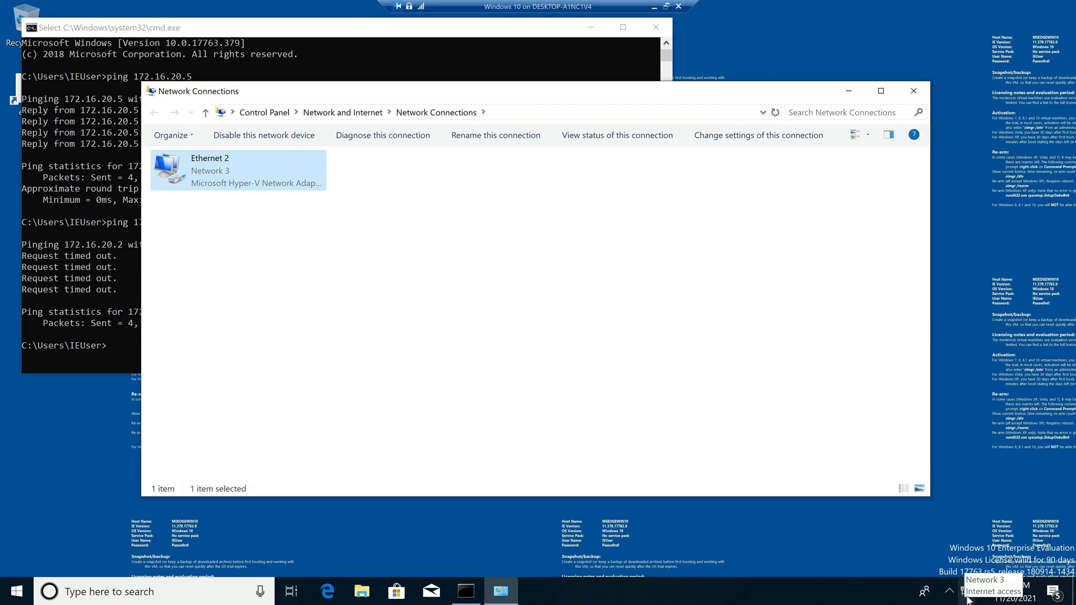
key("alt+Tab")
type("ping 172.16.20.2")
key("Return")
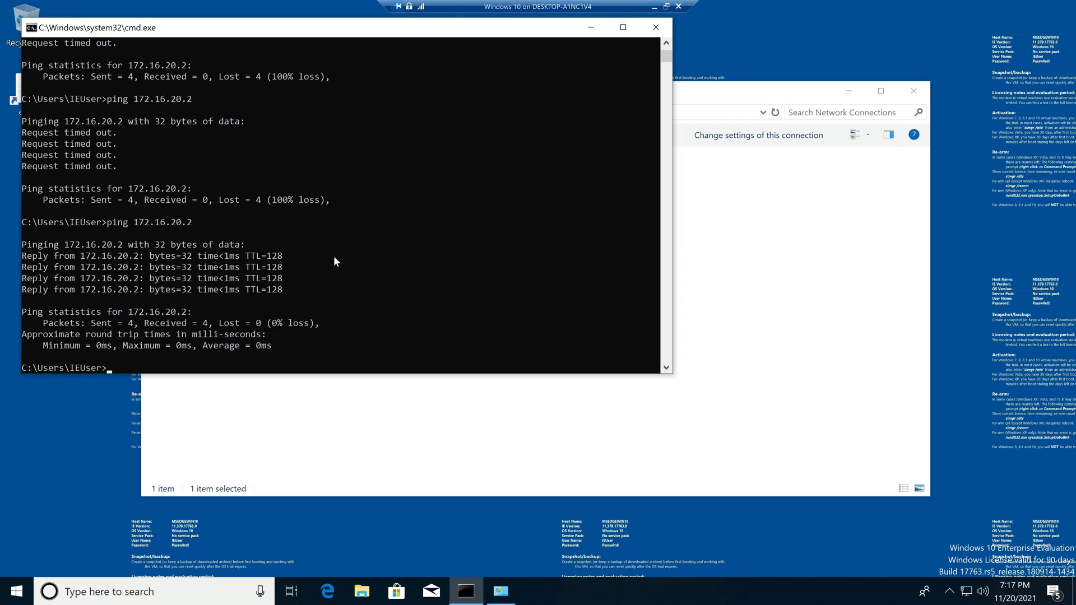
On the host, open firewall.cpl and confirm the firewall is turned off
left_click(654, 7)
key("super+r")
type("fir")
key("Down")
key("Return")
left_click(197, 232)
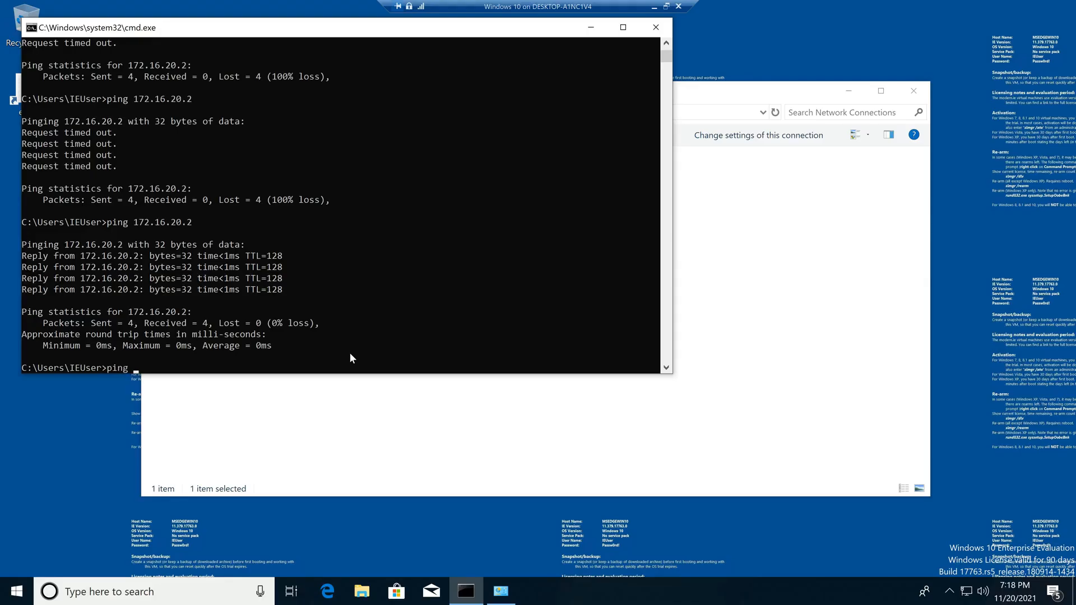
In the Windows 10 VM, ping google.com and load google.com in Edge
type("google.com")
key("Return")
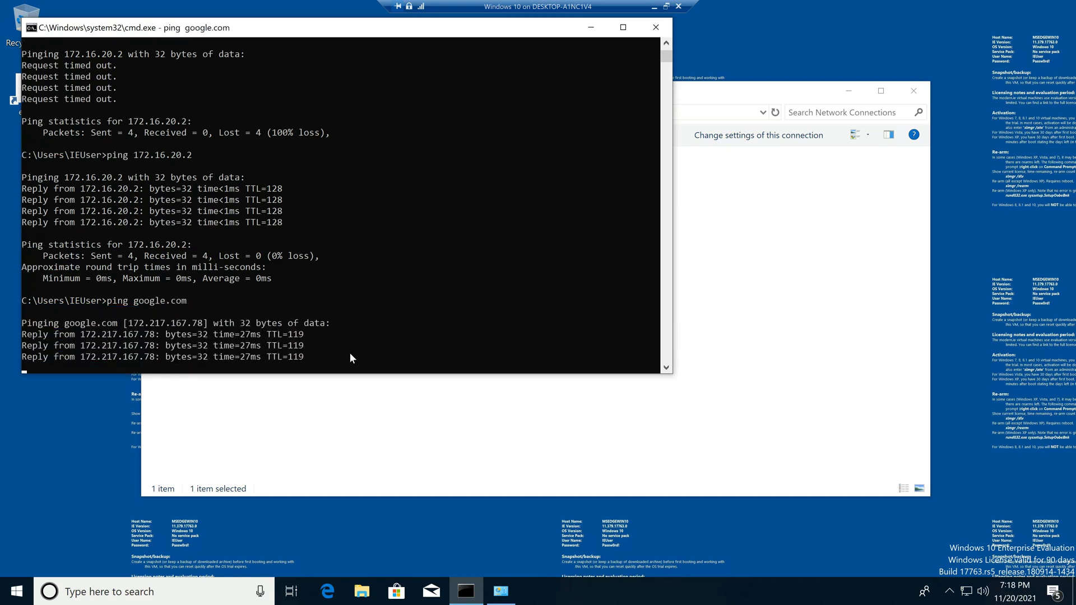
left_click(328, 591)
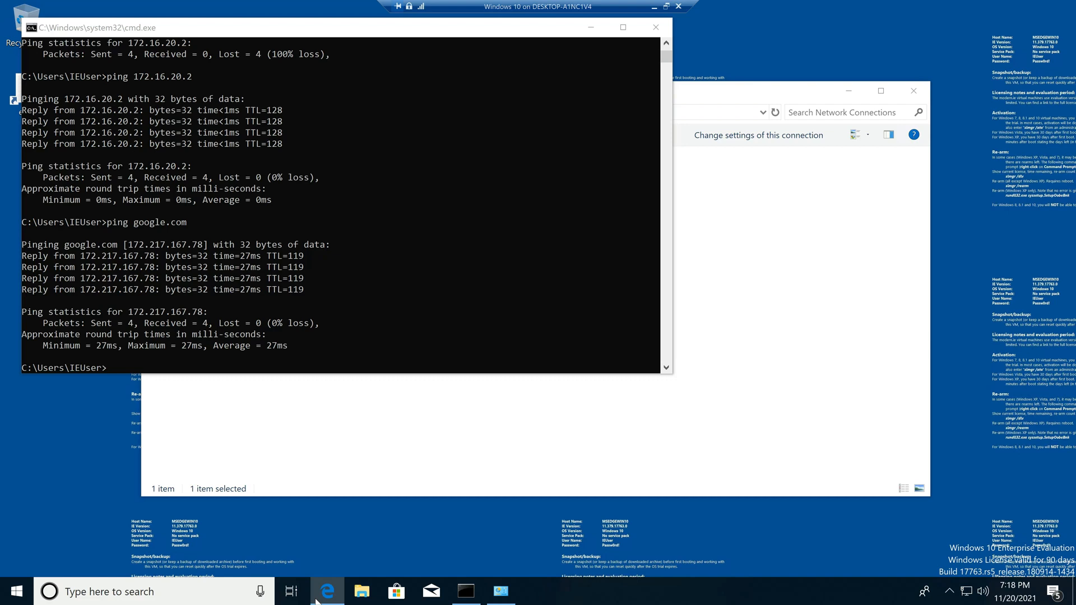
type("google.")
left_click(230, 11)
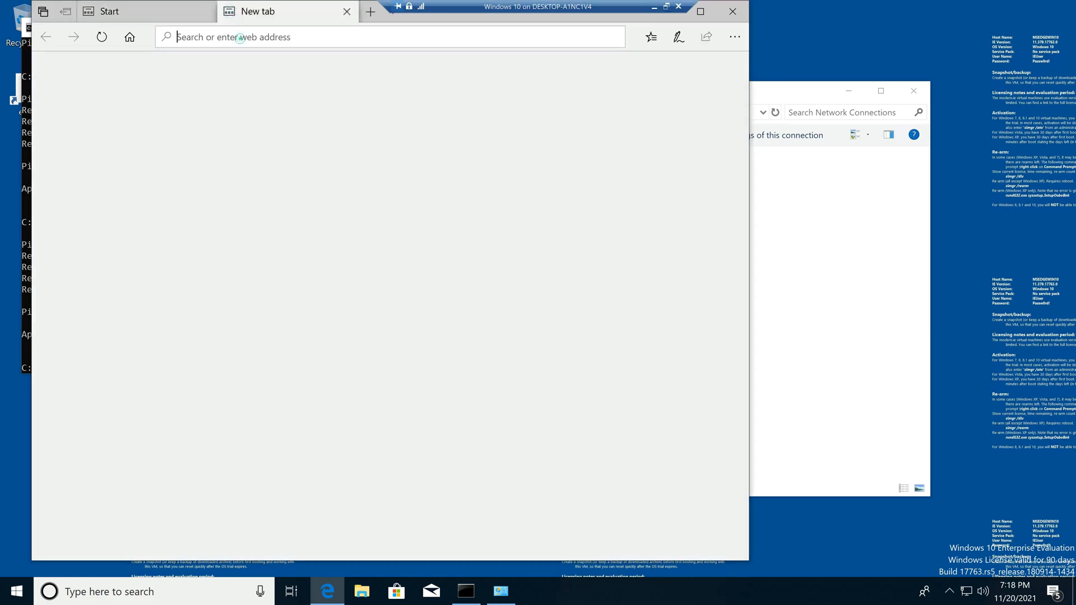
type("google.com")
key("Return")
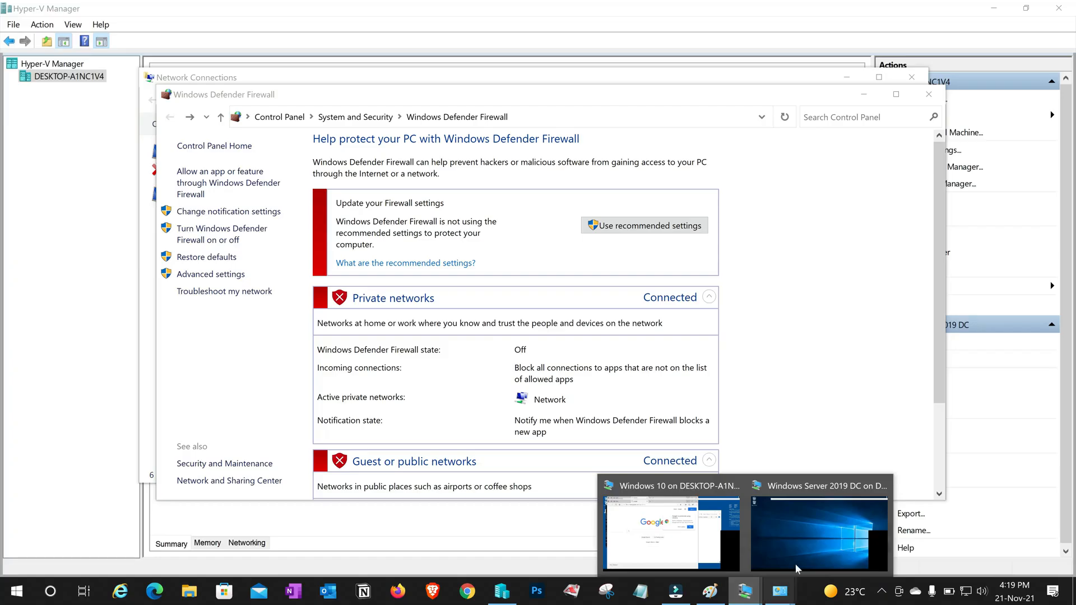
On the server VM, ping 172.16.20.2 and google.com, which is unreachable
left_click(806, 530)
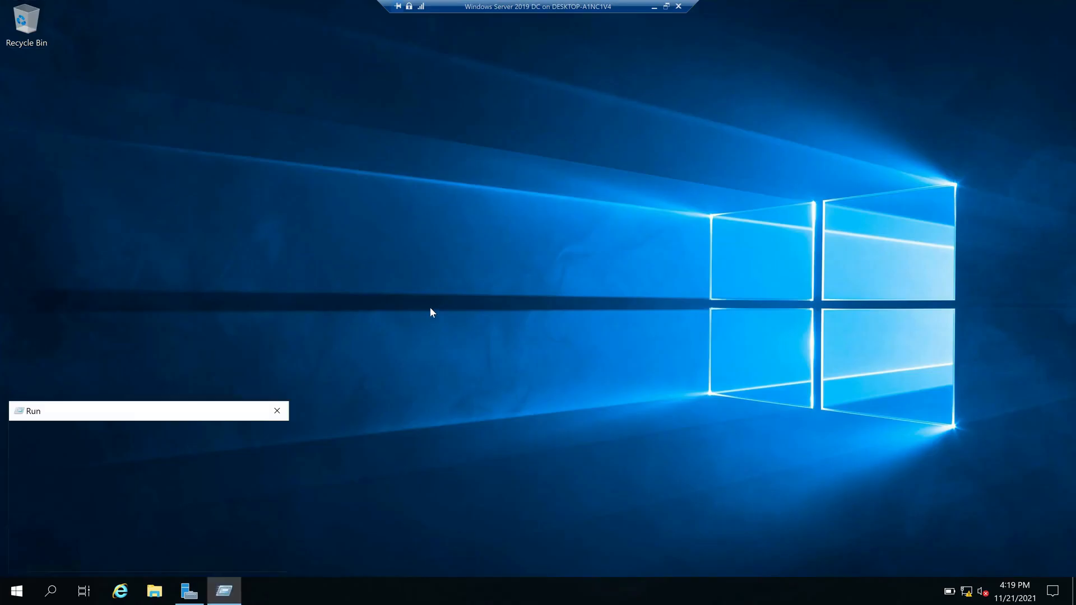
type("ping 172.16.20.2")
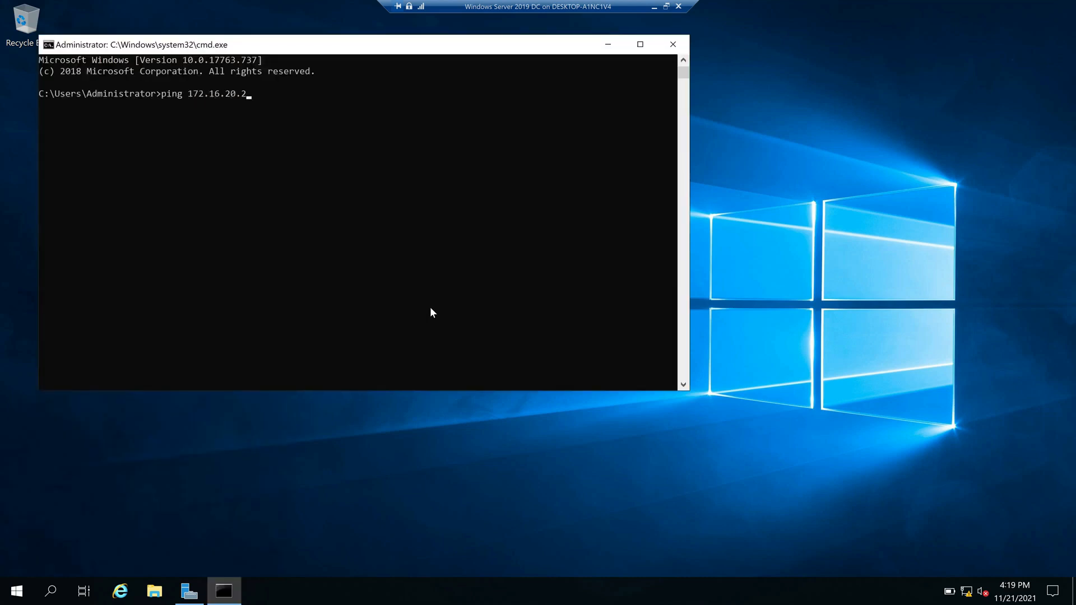
key("Return")
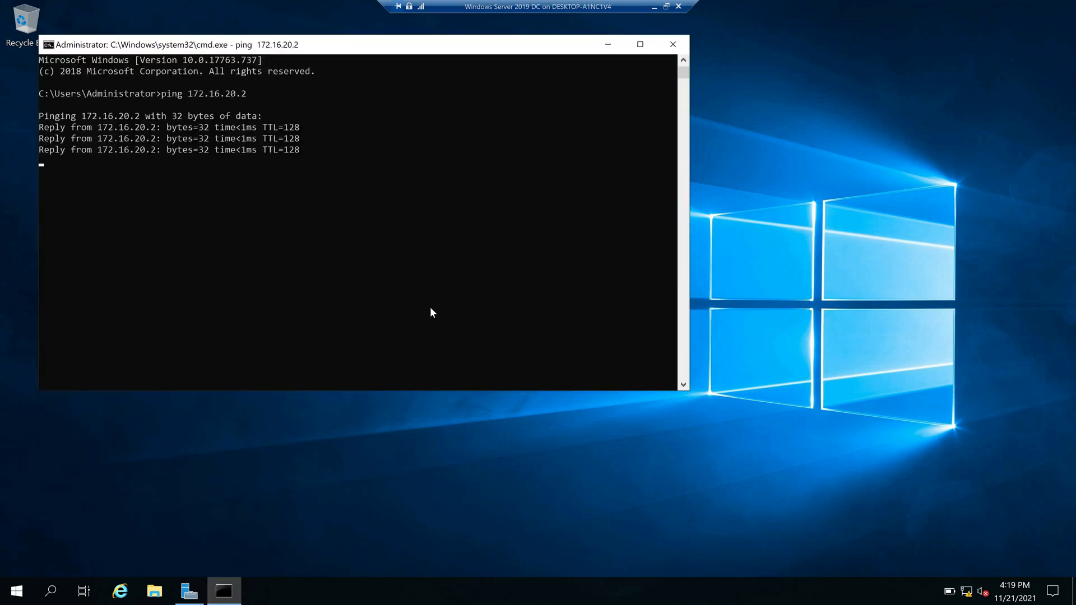
type("ping google.com")
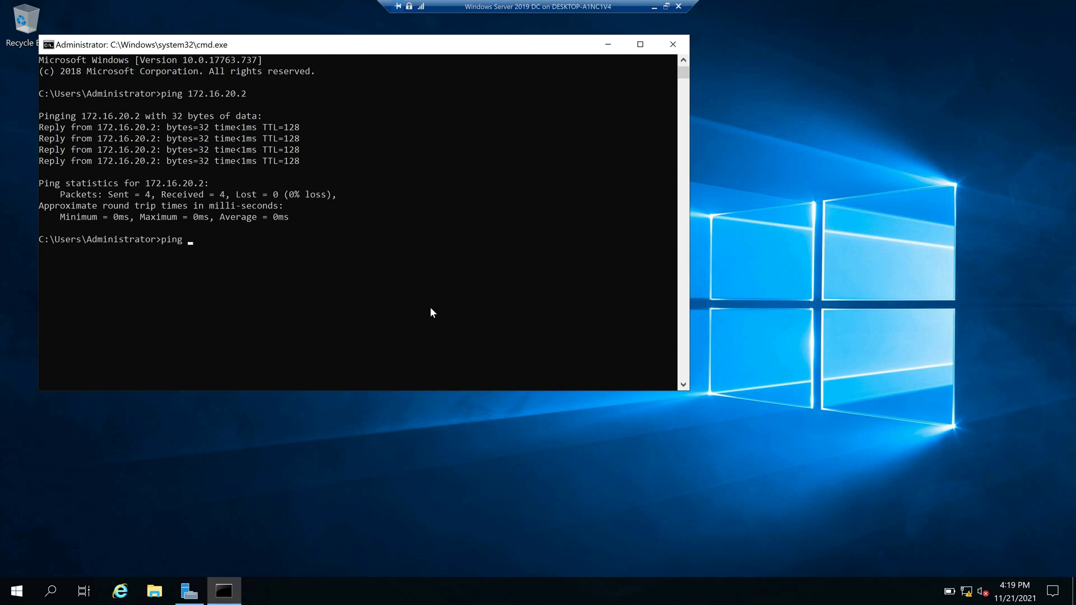
key("Return")
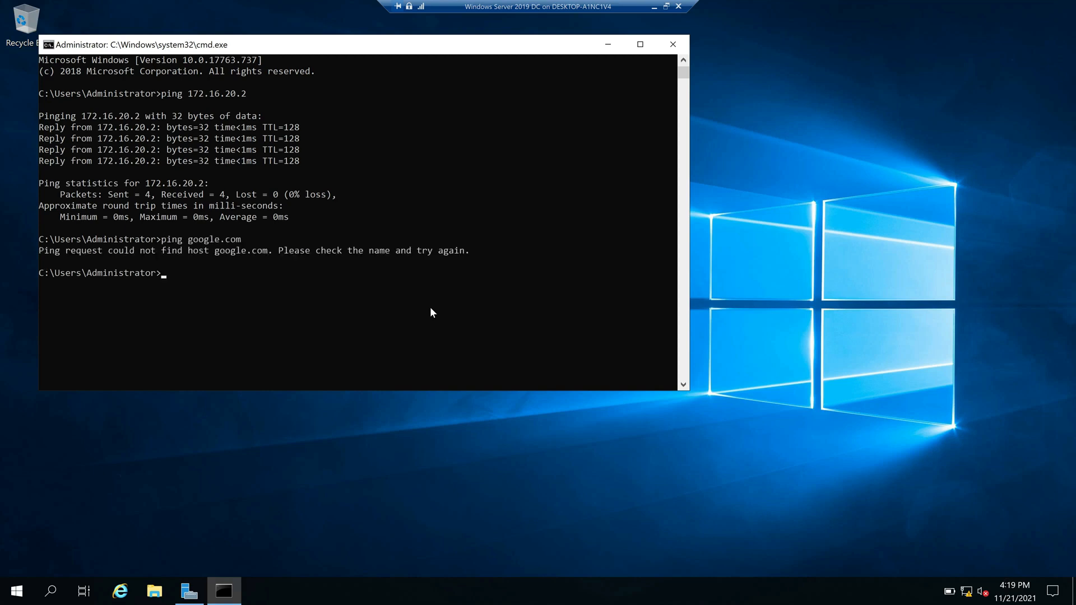
Open the server's Ethernet adapter IPv4 settings via ncpa.cpl
key("super+r")
type("ncpa/.cpl")
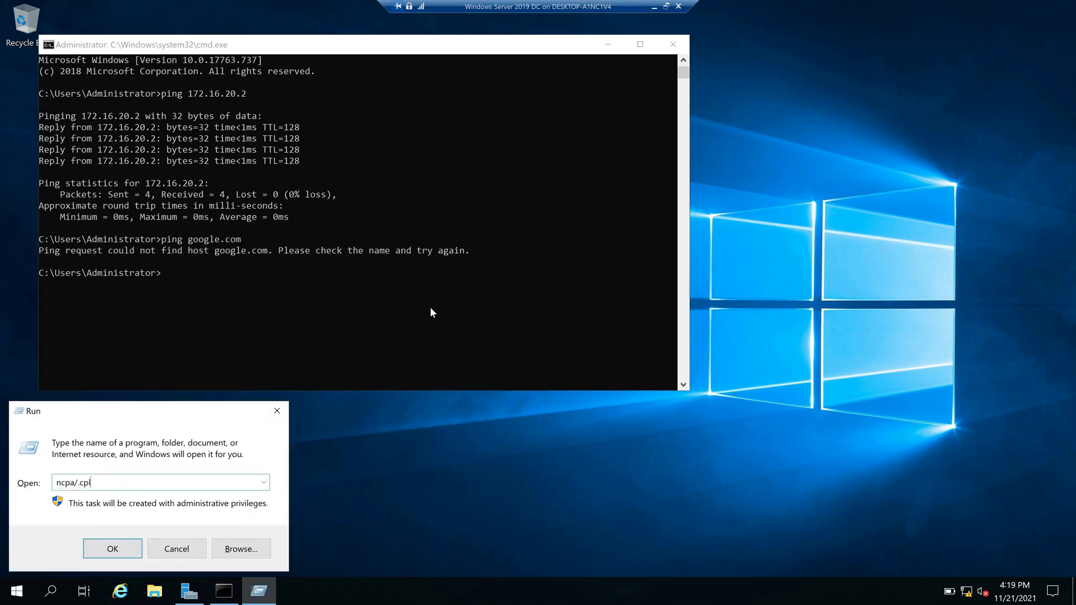
key("BackSpace")
key("BackSpace")
type(".cpl")
key("Return")
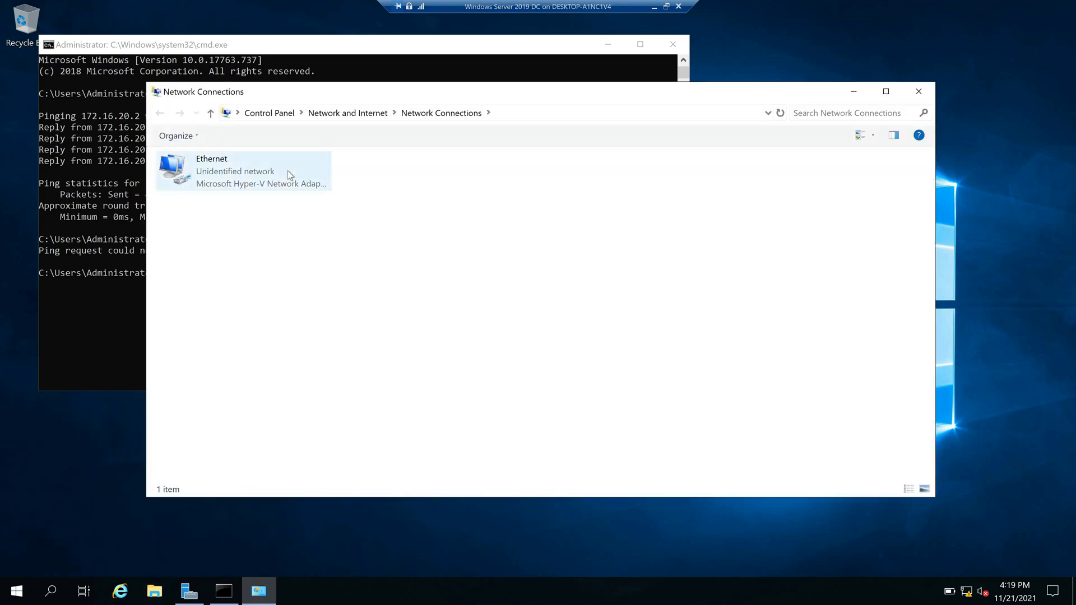
double_click(287, 171)
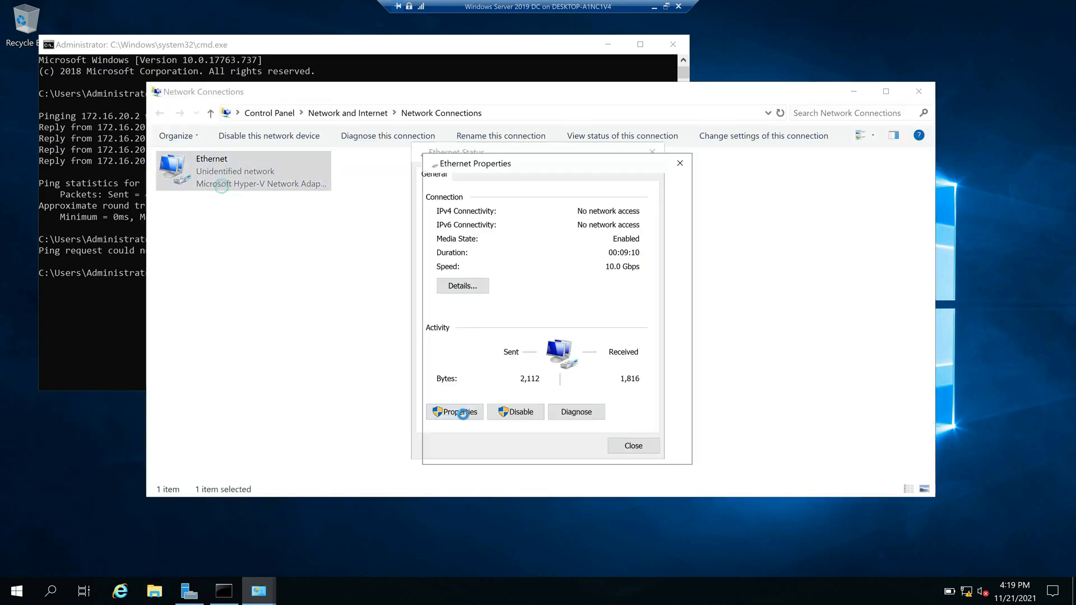
left_click(452, 410)
left_click(527, 307)
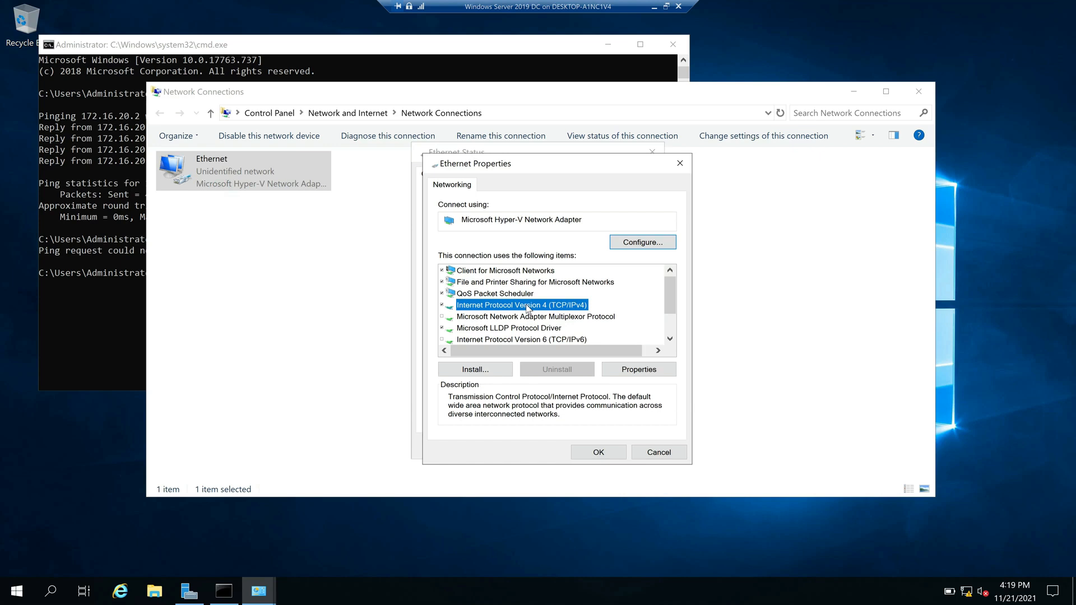
double_click(527, 307)
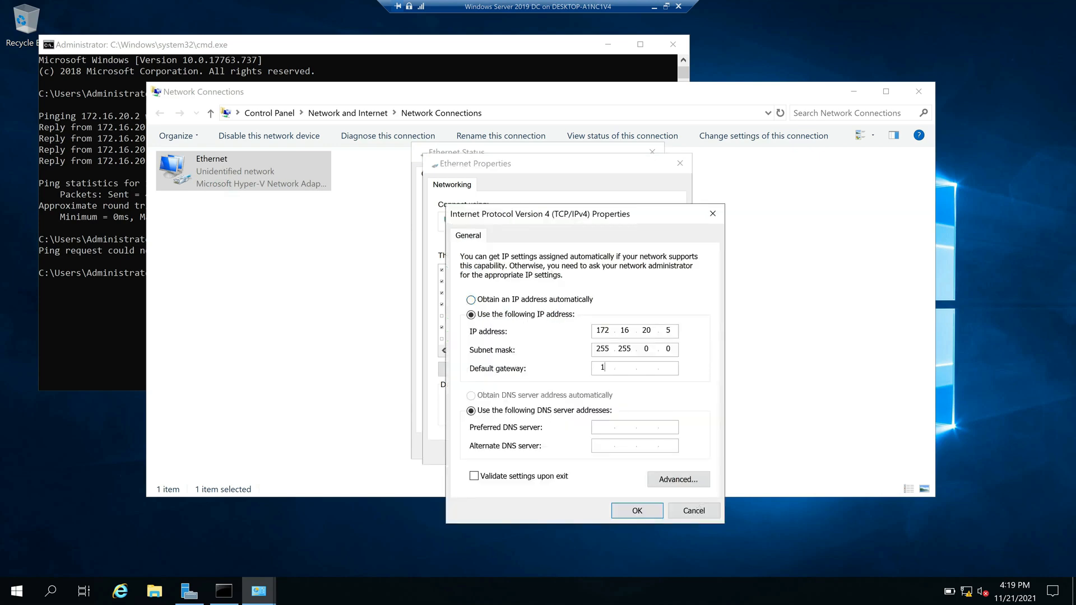
Set default gateway and preferred DNS to 172.16.20.1, save, and ping google.com again
type("1")
key("Tab")
key("Tab")
type("1")
left_click(639, 511)
left_click(622, 452)
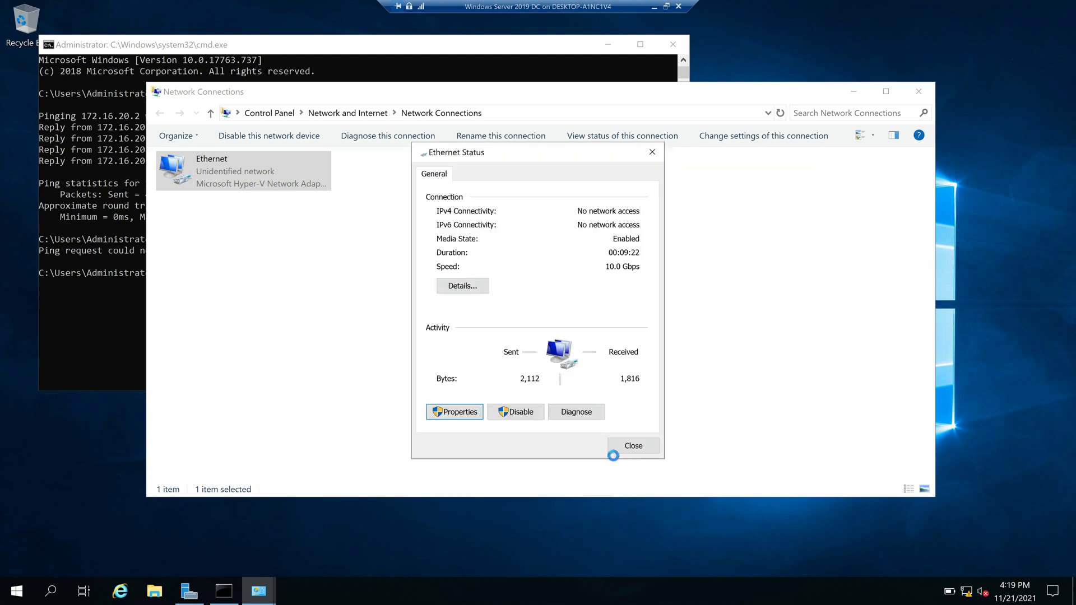
left_click(633, 446)
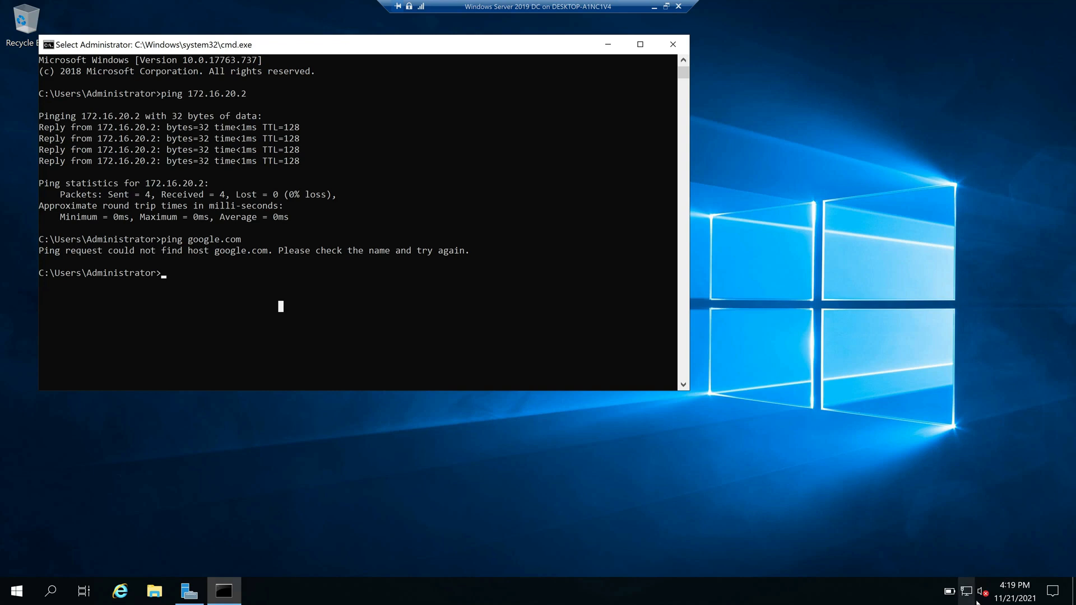
mouse_move(975, 596)
type("ping google.com")
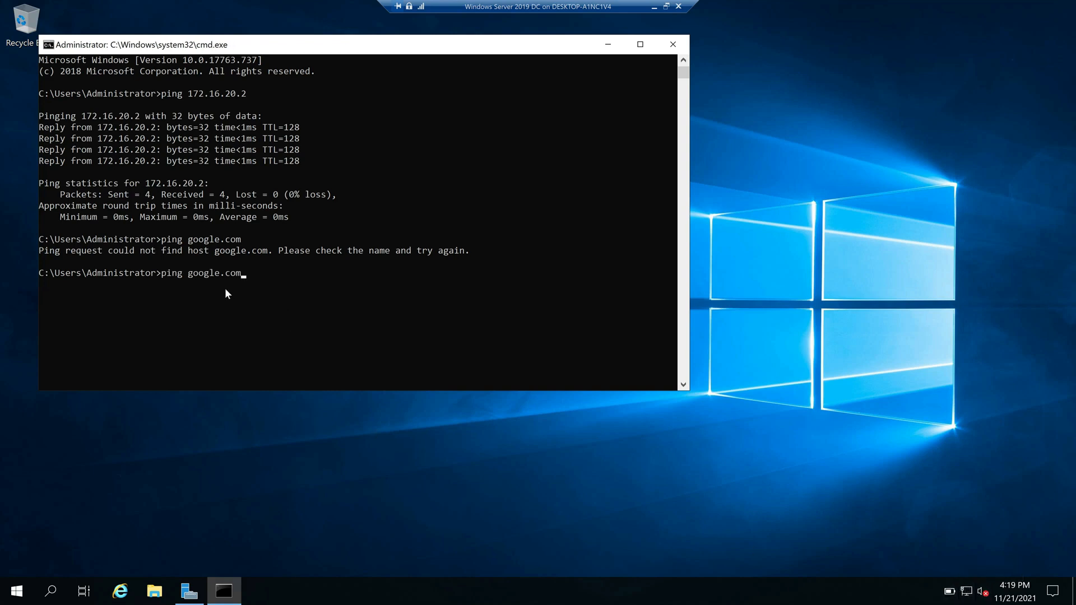
key("Return")
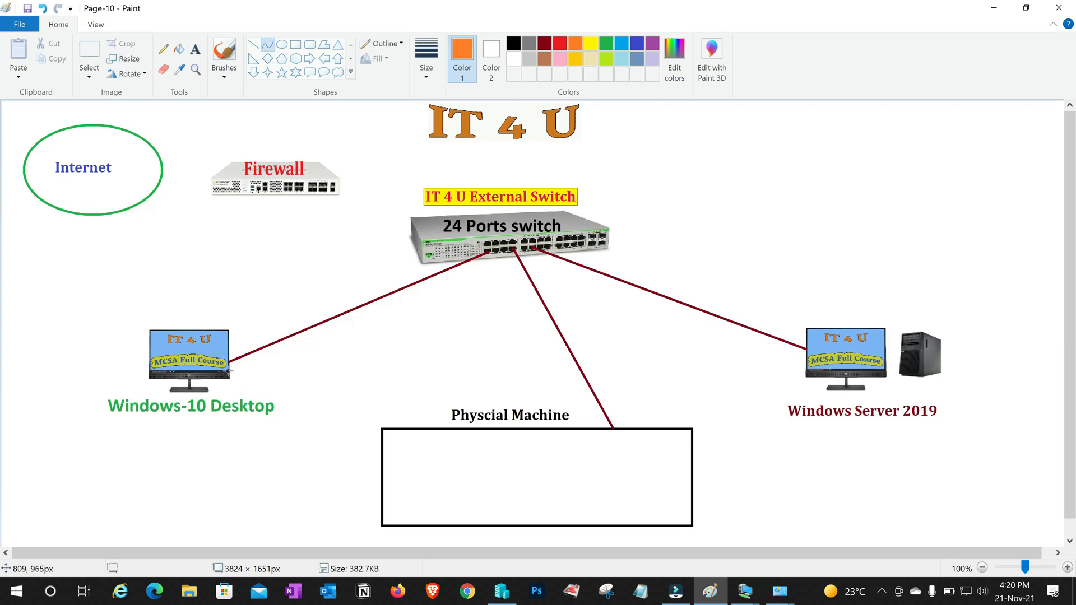
Draw an orange curve between Windows-10 Desktop and Windows Server 2019, with a line into Physcial Machine
left_click_drag(229, 371, 807, 362)
left_click(577, 395)
left_click(577, 395)
left_click_drag(577, 395, 570, 452)
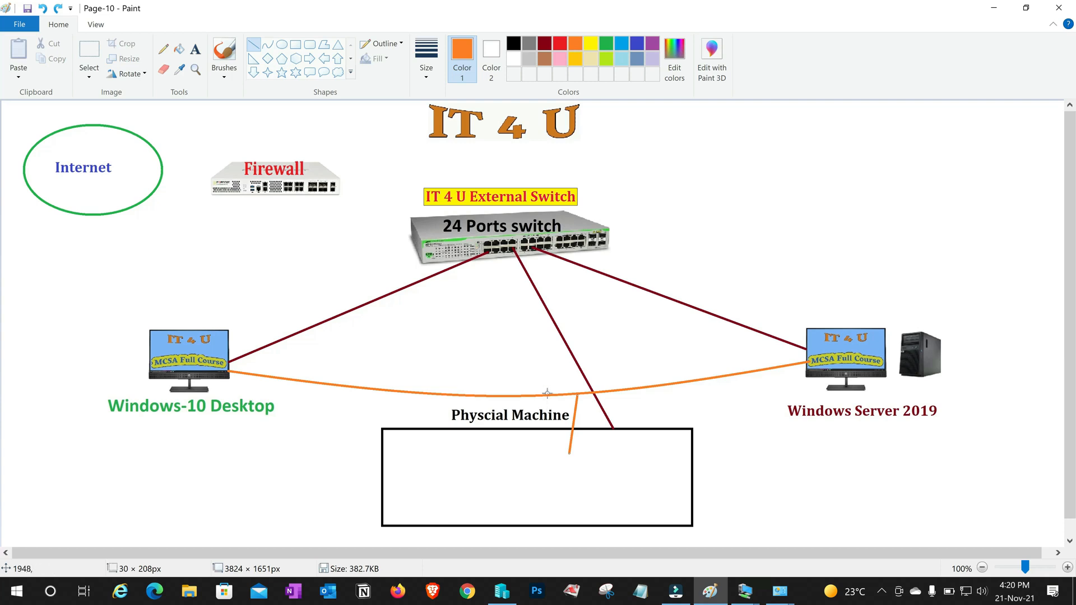